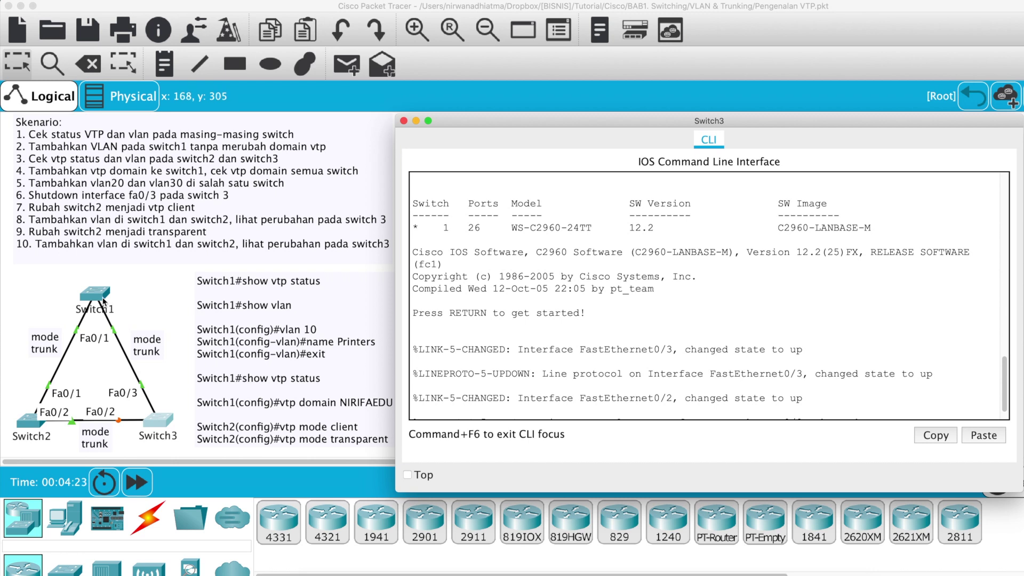
Step: Open Switch1's CLI, enable privileged mode and enter global configuration mode
left_click(100, 296)
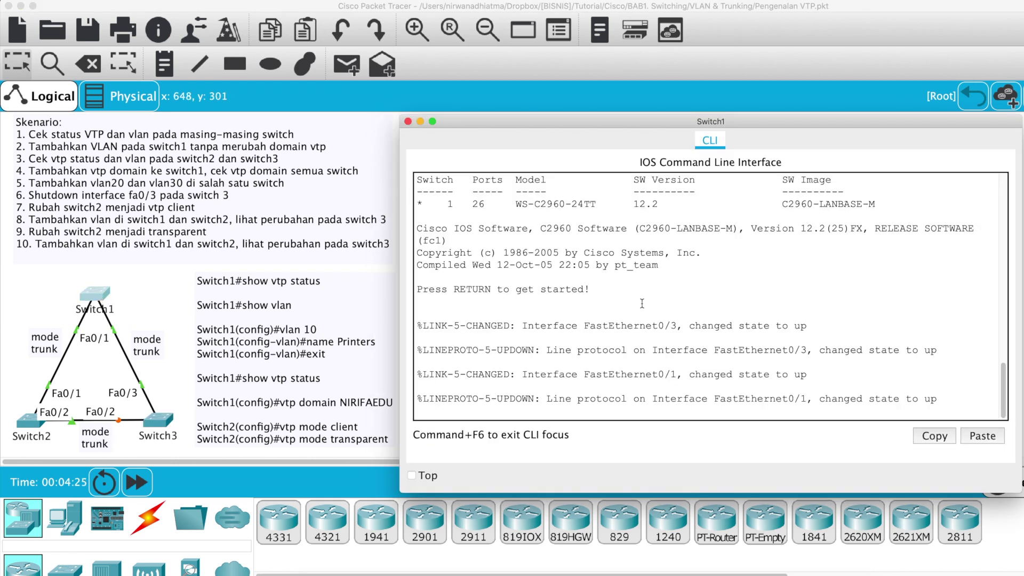
key("Return")
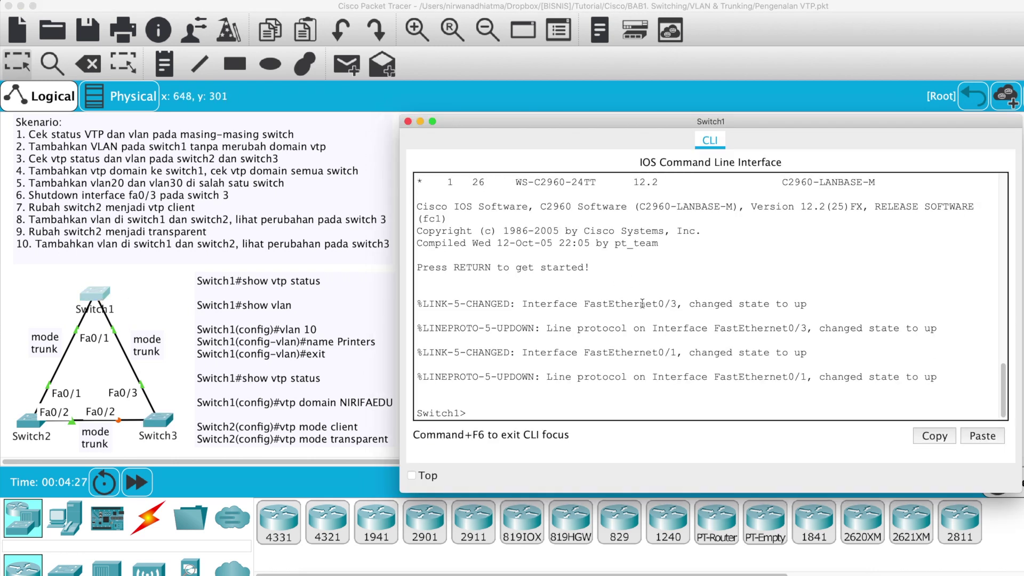
type("enable")
key("Return")
type("conft")
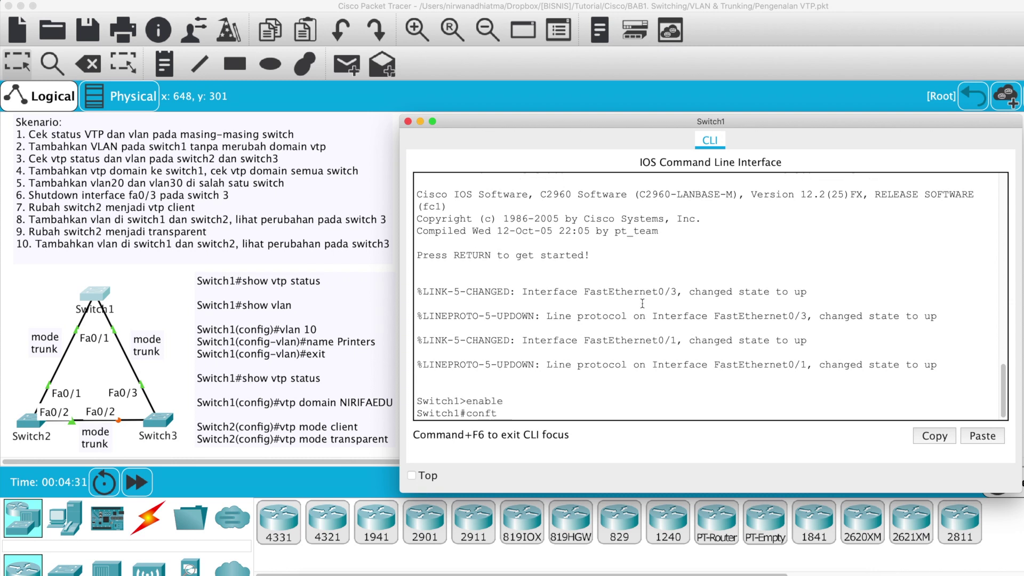
key("BackSpace")
type("t")
key("Return")
Step: Set Switch1's interface FastEthernet 0/1 to switchport mode trunk
type("inter")
key("Tab")
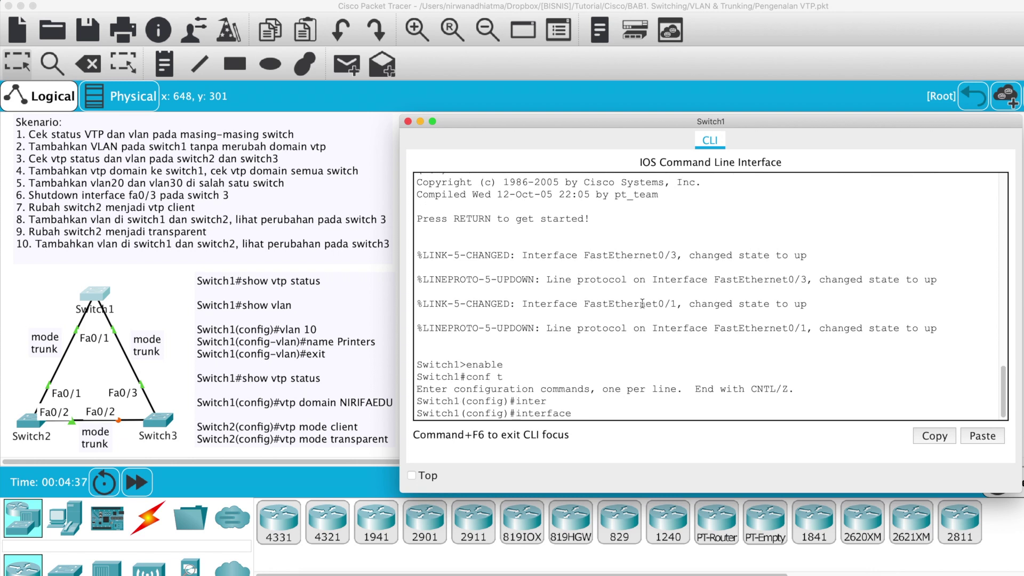
type("fa")
key("Tab")
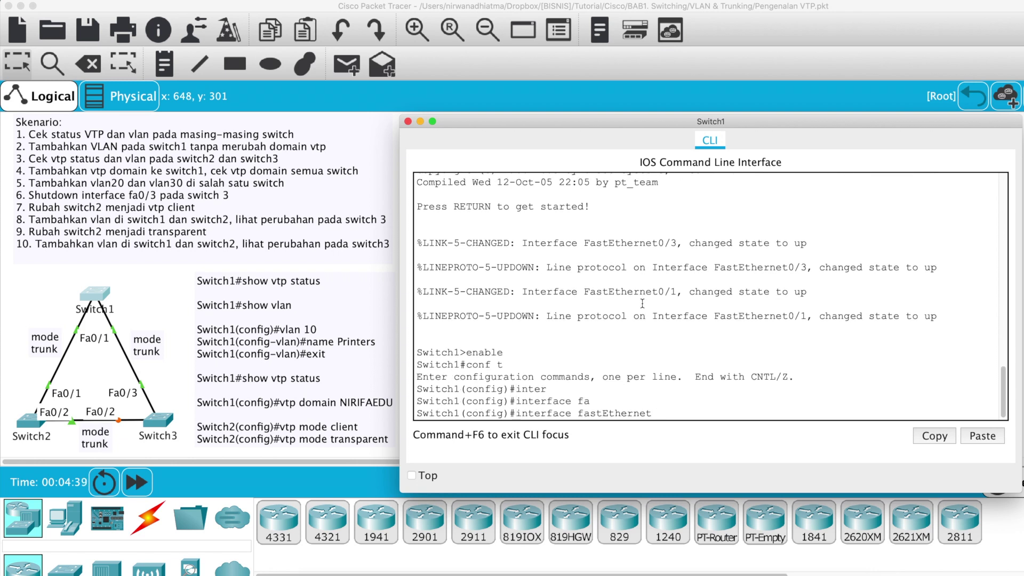
type("0/1")
key("Return")
type("switchport mode")
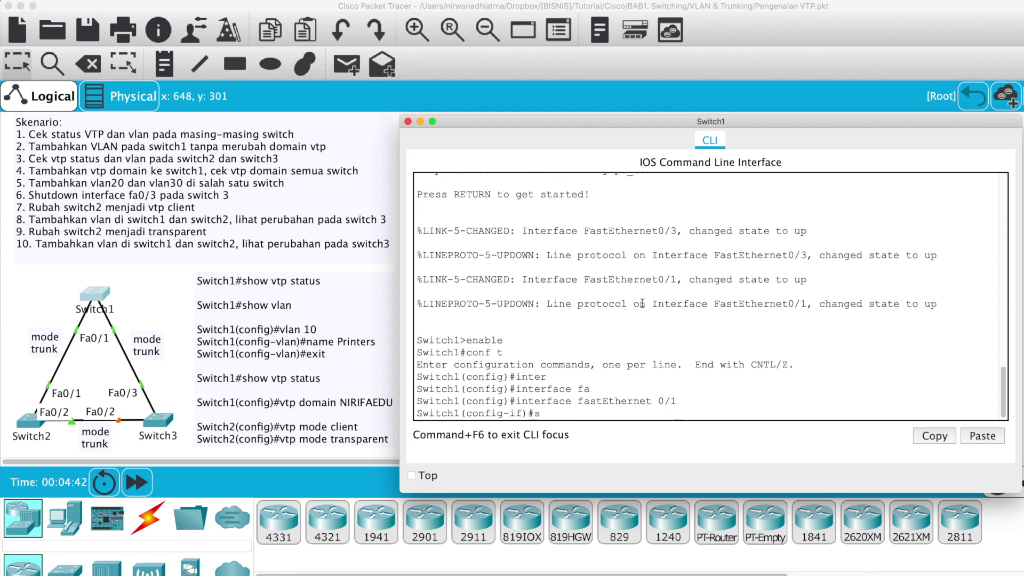
key("Tab")
type("mode tr")
key("Tab")
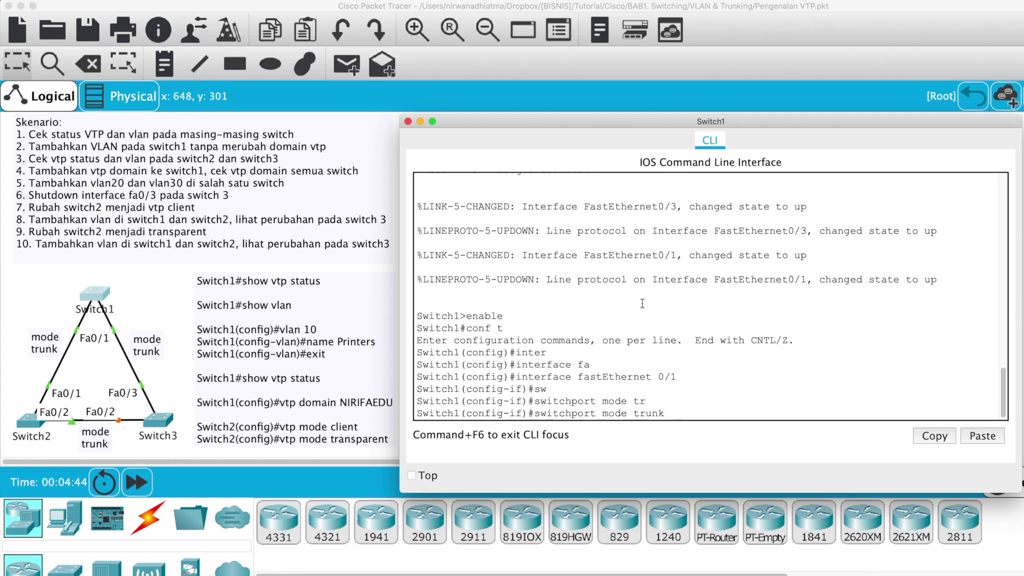
key("Return")
key("Return")
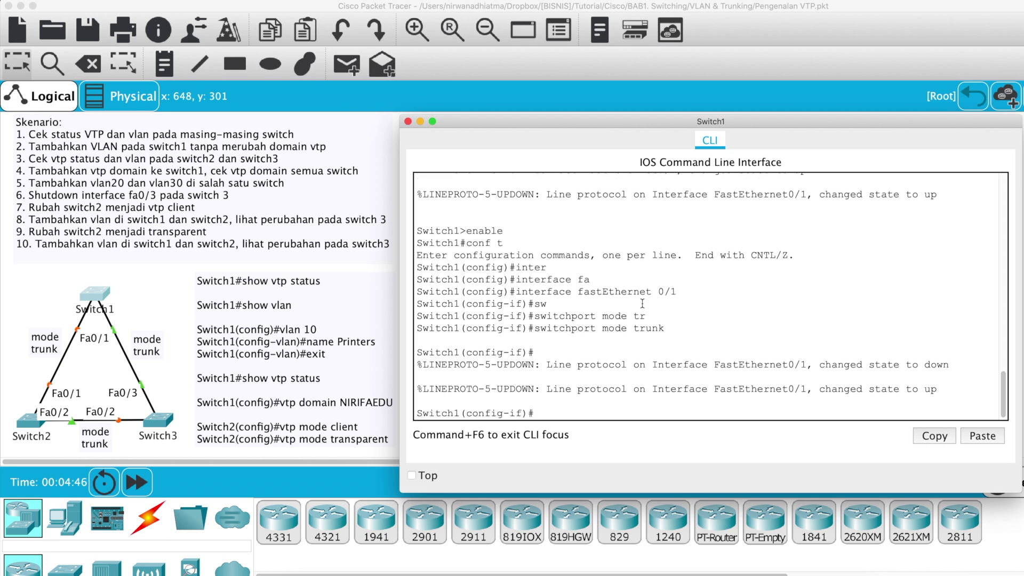
Step: Exit the current interface configuration and set Switch1's FastEthernet 0/3 to switchport mode trunk
type("exi")
key("BackSpace")
type("xit")
key("Return")
type("inter")
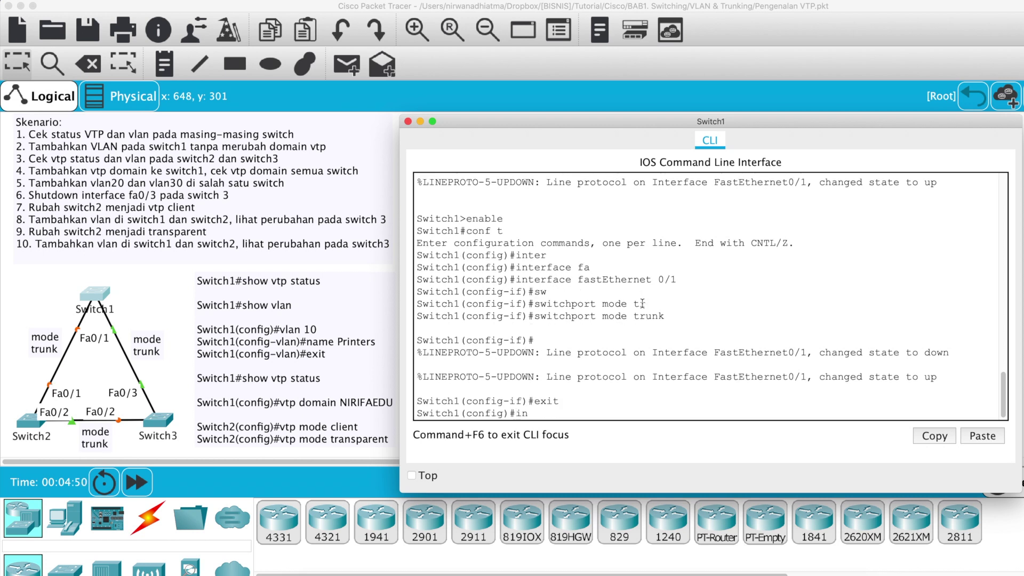
key("Tab")
type("fa")
key("Tab")
type("0/3")
key("Return")
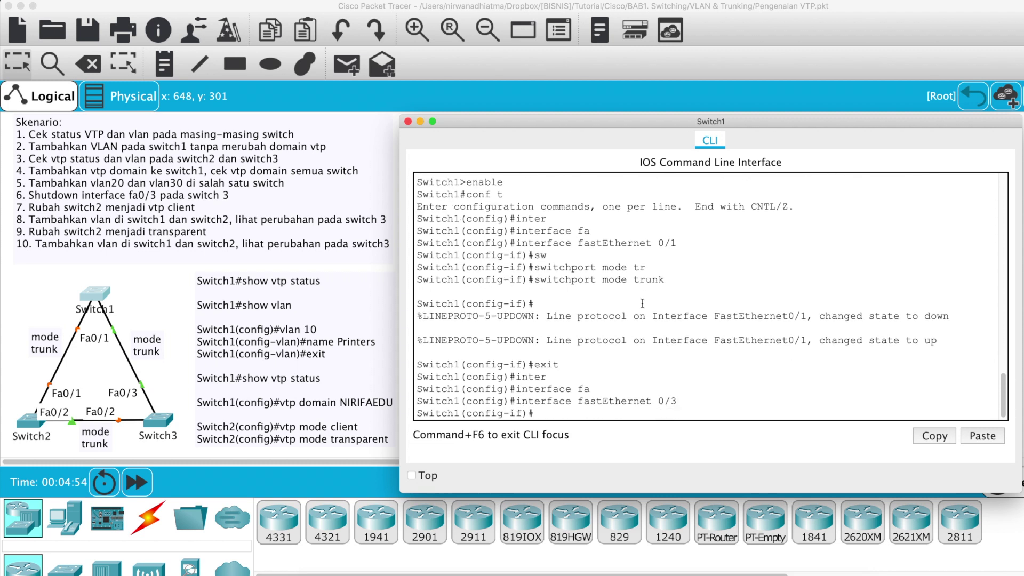
type("sw")
key("Tab")
type("mode tr")
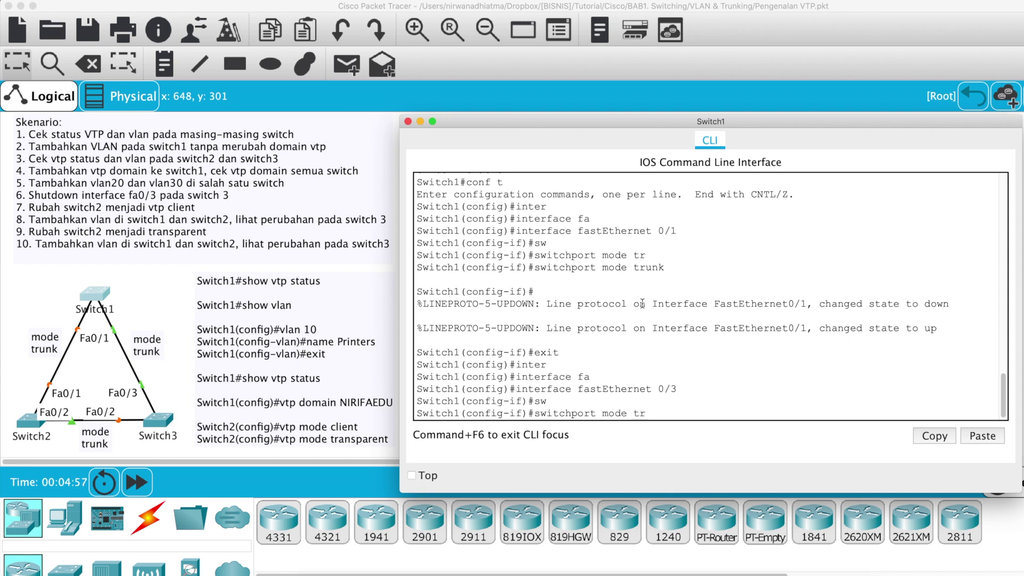
key("Tab")
key("Return")
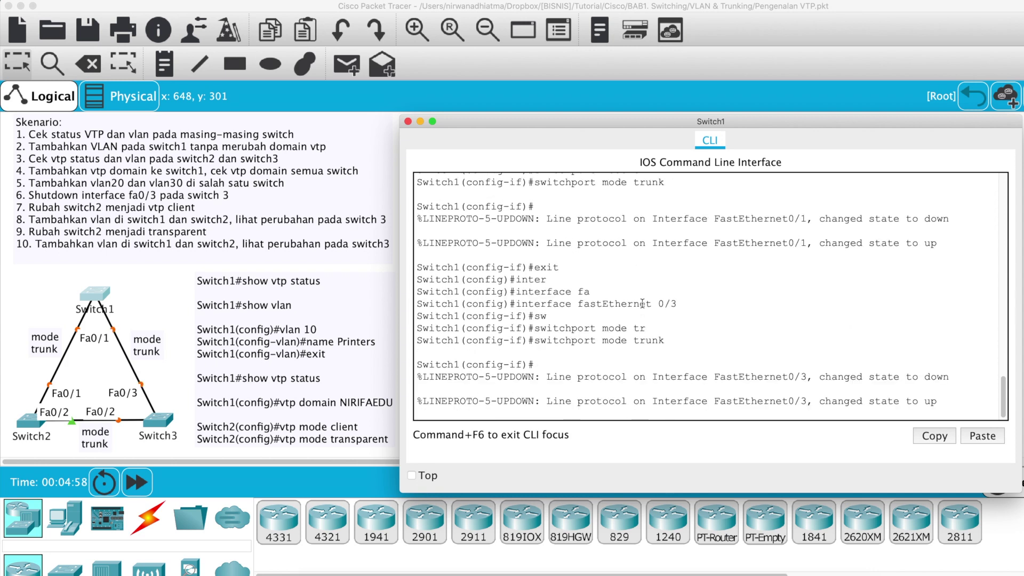
Step: End configuration mode on Switch1 and save its configuration with wr
type("end")
key("Return")
type("wr")
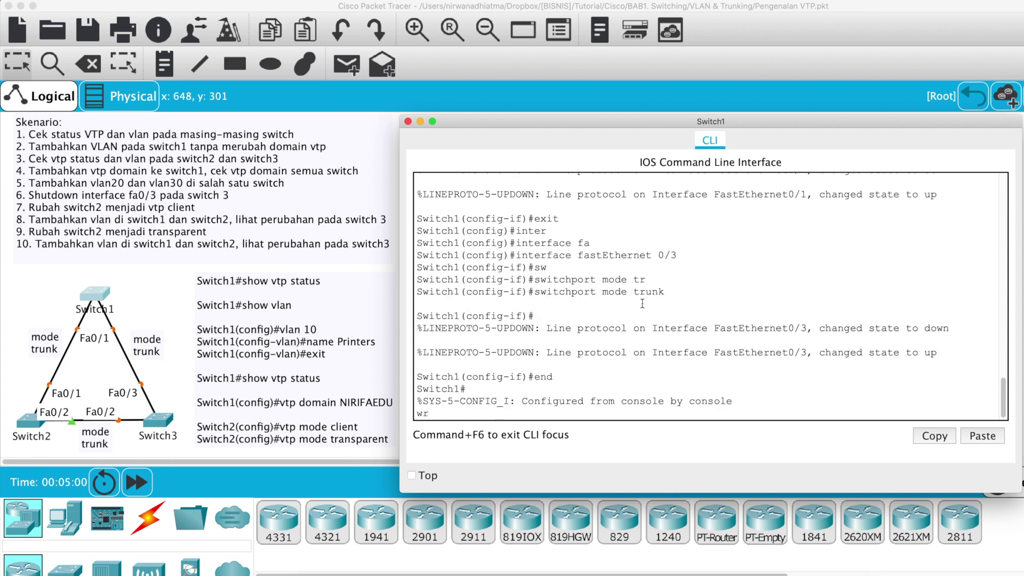
key("Return")
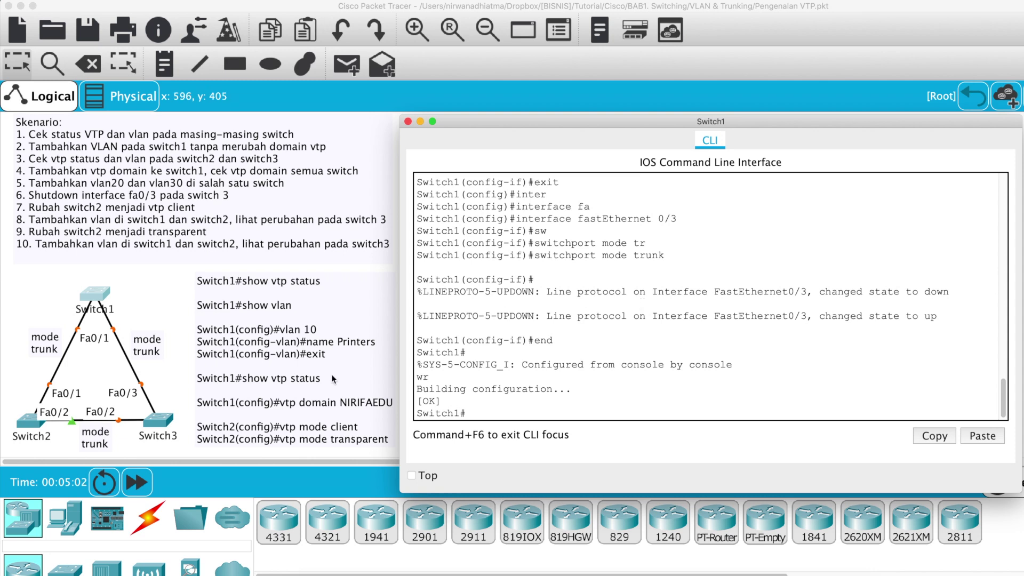
Step: Open Switch2's CLI, enable privileged mode and enter global configuration mode
left_click(35, 423)
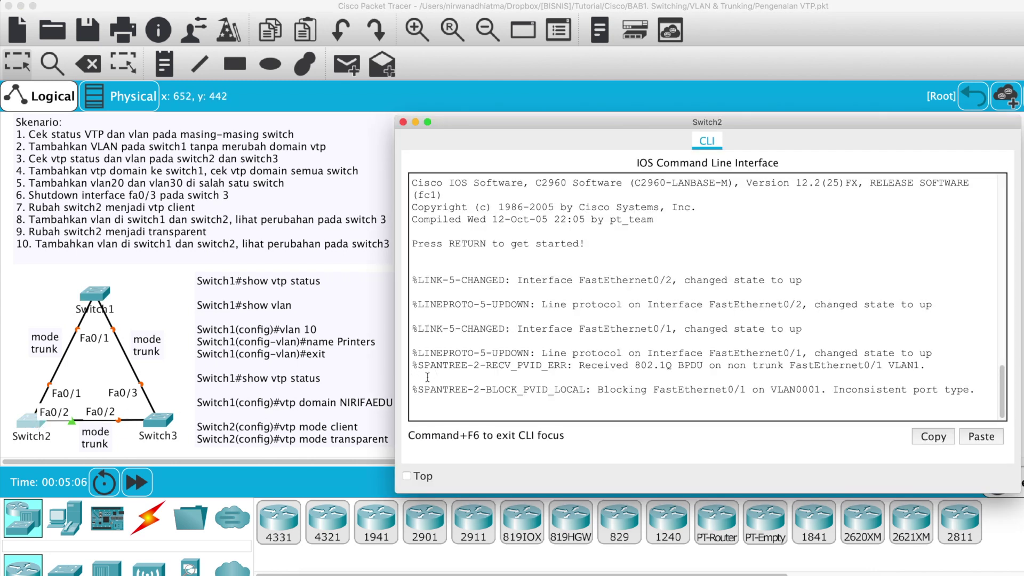
key("Return")
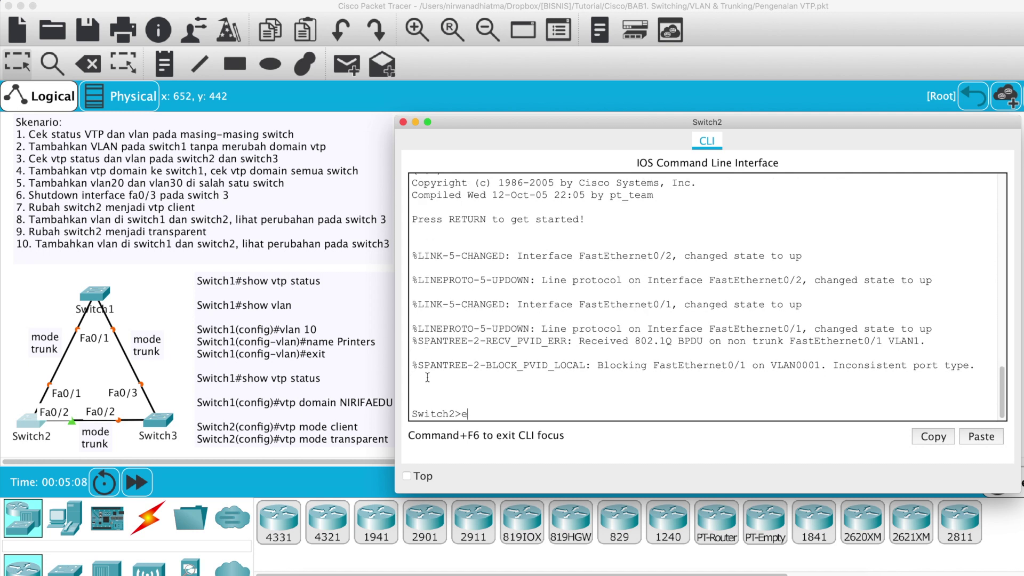
type("enable")
key("Tab")
key("Return")
type("conf t")
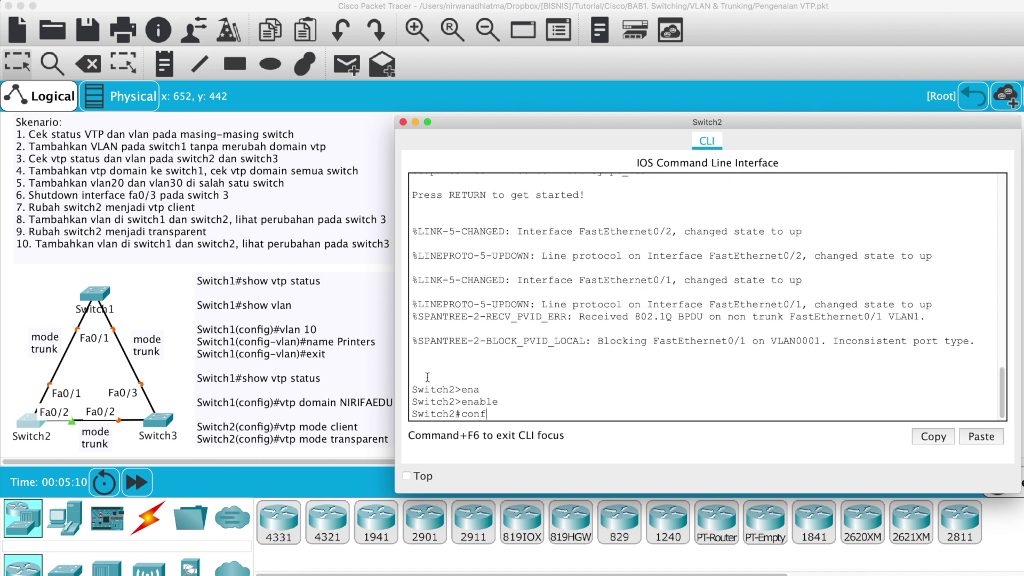
key("Return")
Step: Set Switch2's interface FastEthernet 0/1 to switchport mode trunk
type("inter")
key("Tab")
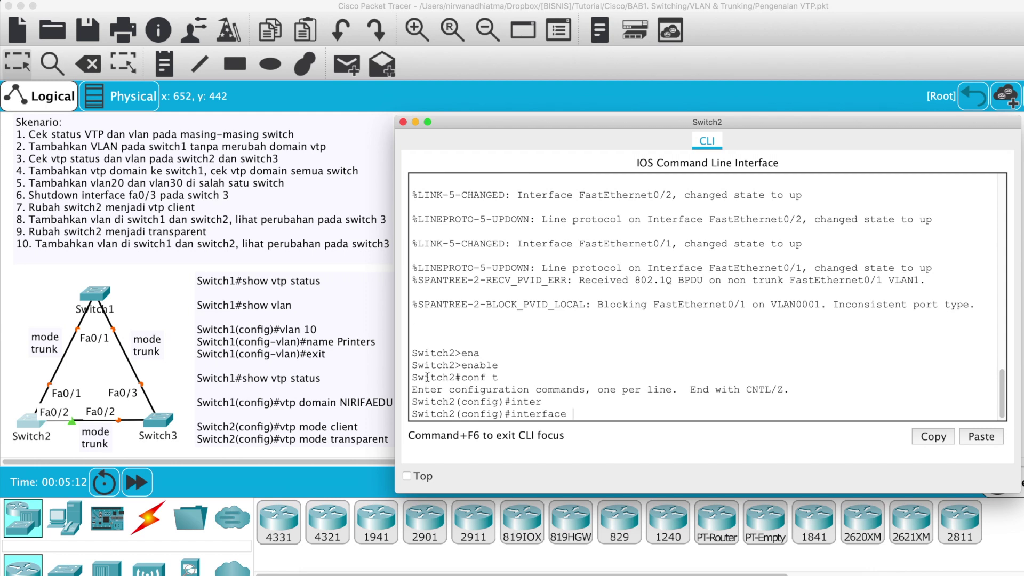
type("fa")
key("Tab")
type("0")
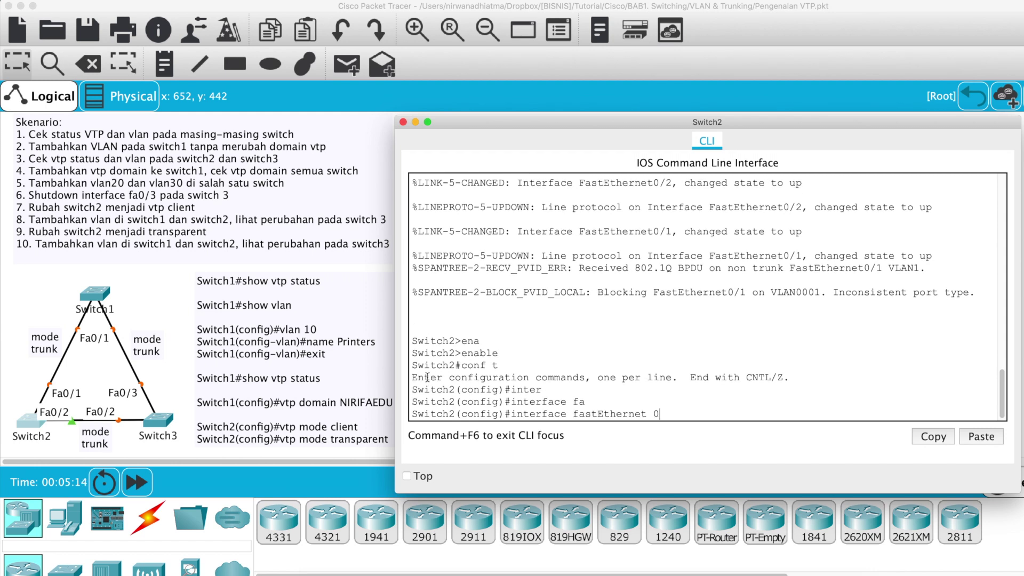
type("/1")
key("Return")
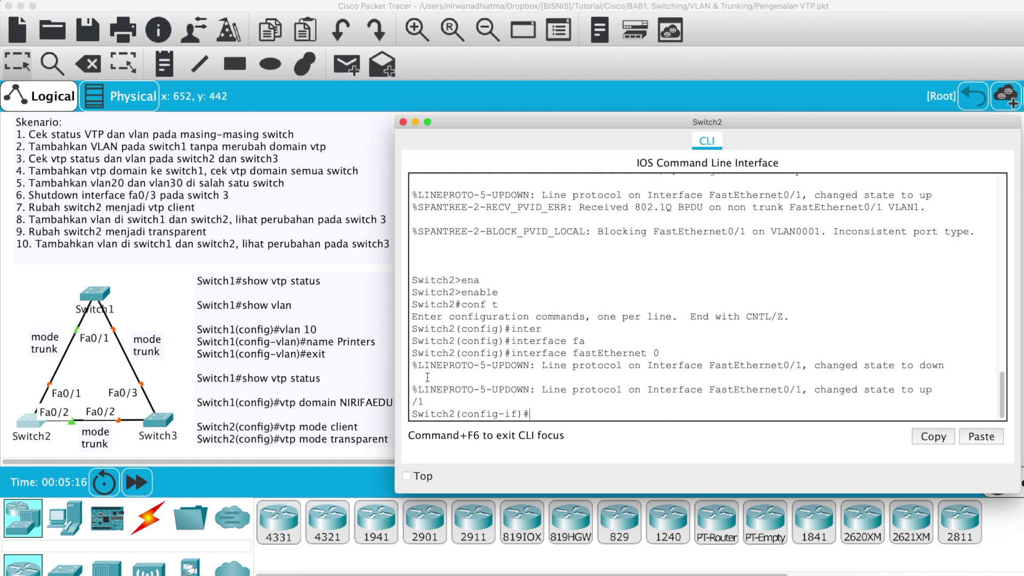
type("sw")
key("Tab")
type("mode tr")
key("Tab")
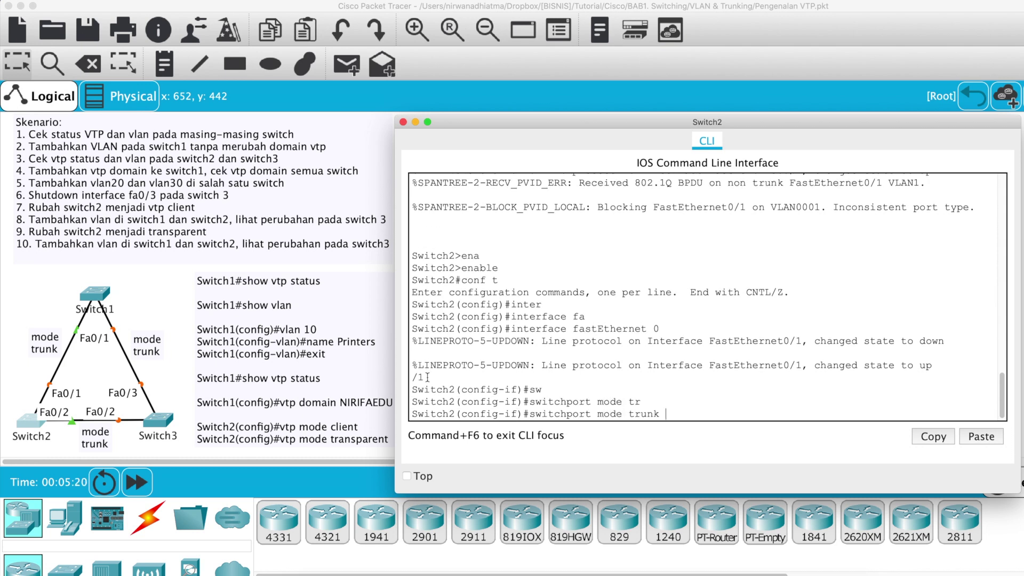
key("Return")
Step: Exit the current interface configuration and set Switch2's FastEthernet 0/2 to switchport mode trunk
type("exit")
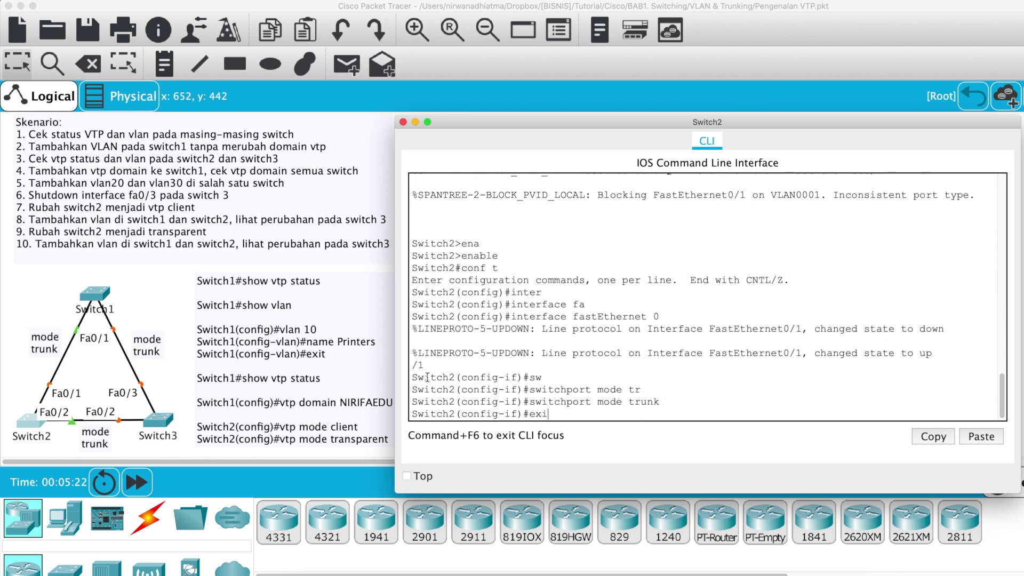
key("Return")
type("interface")
key("Tab")
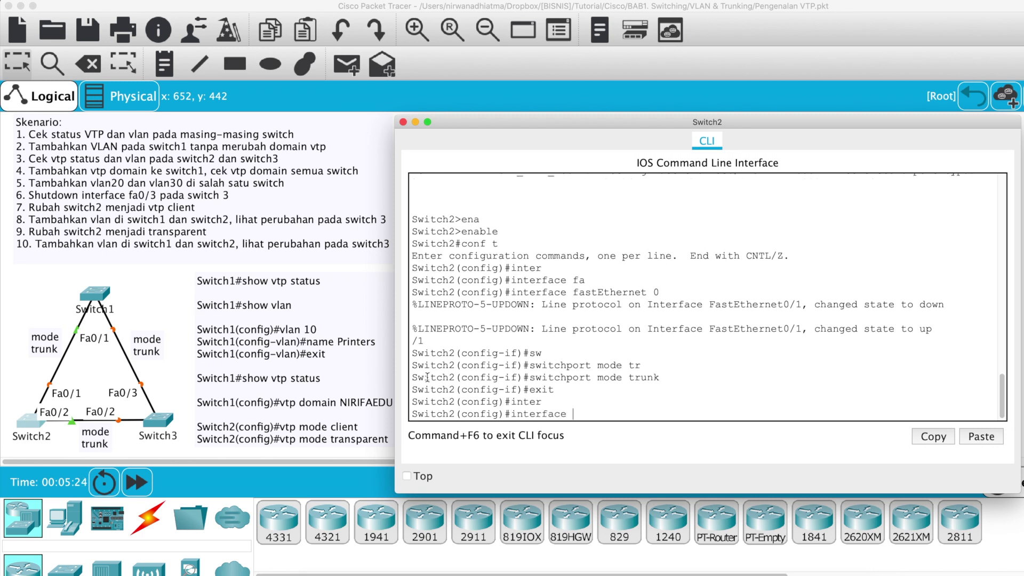
type("fa")
key("Tab")
type("0/3")
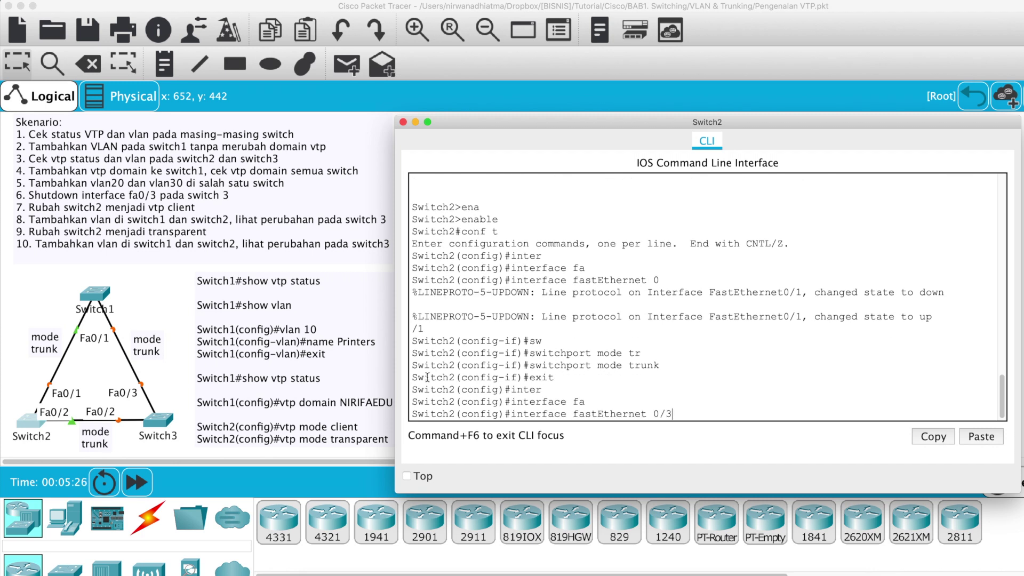
key("Return")
type("sw")
key("Tab")
type("mdoe t")
key("BackSpace")
key("BackSpace")
key("BackSpace")
key("BackSpace")
key("BackSpace")
type("ode tr")
key("Tab")
key("Return")
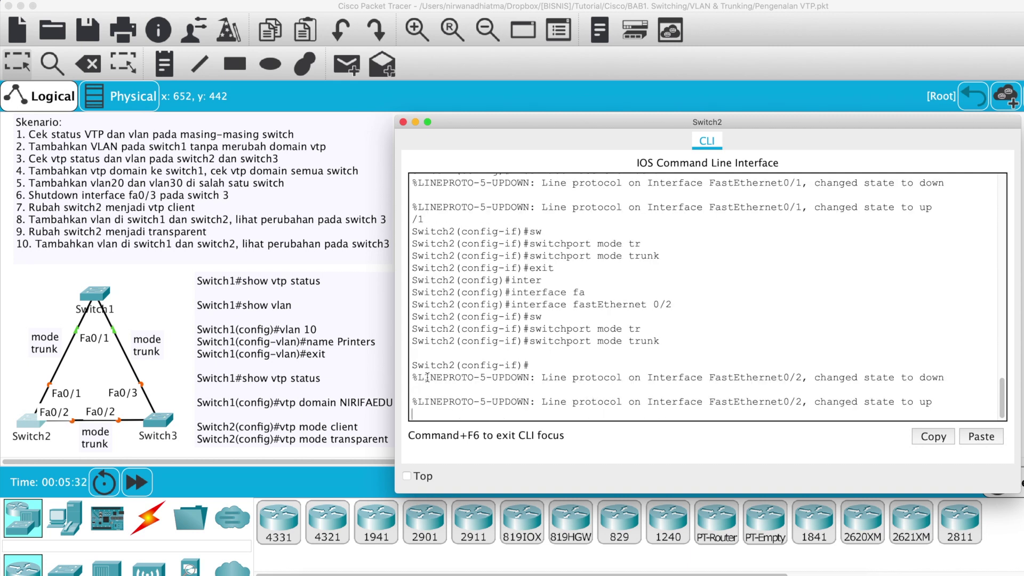
key("Return")
Step: End configuration mode on Switch2 and save its configuration with wr
type("end")
key("Return")
type("wr")
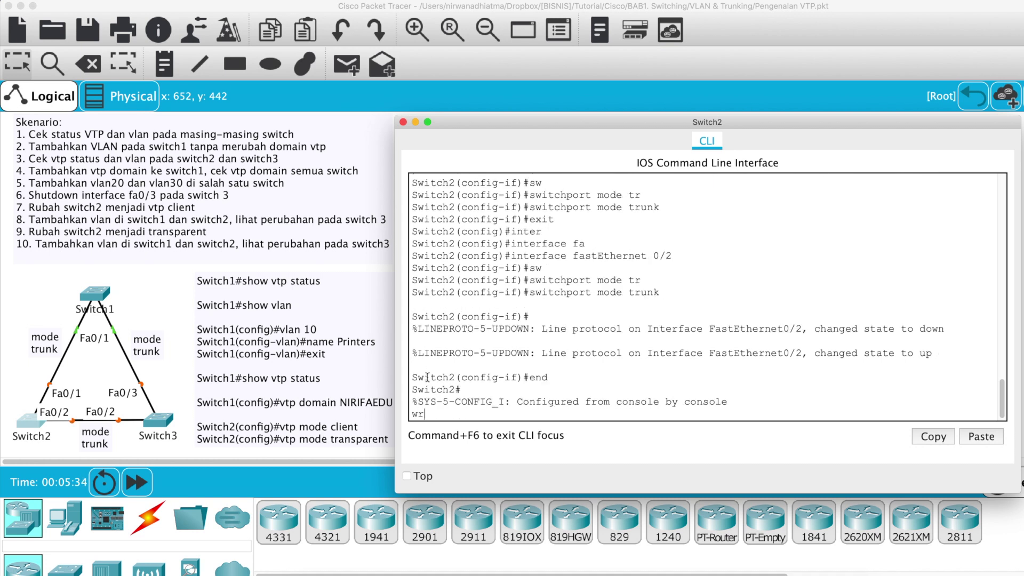
key("Return")
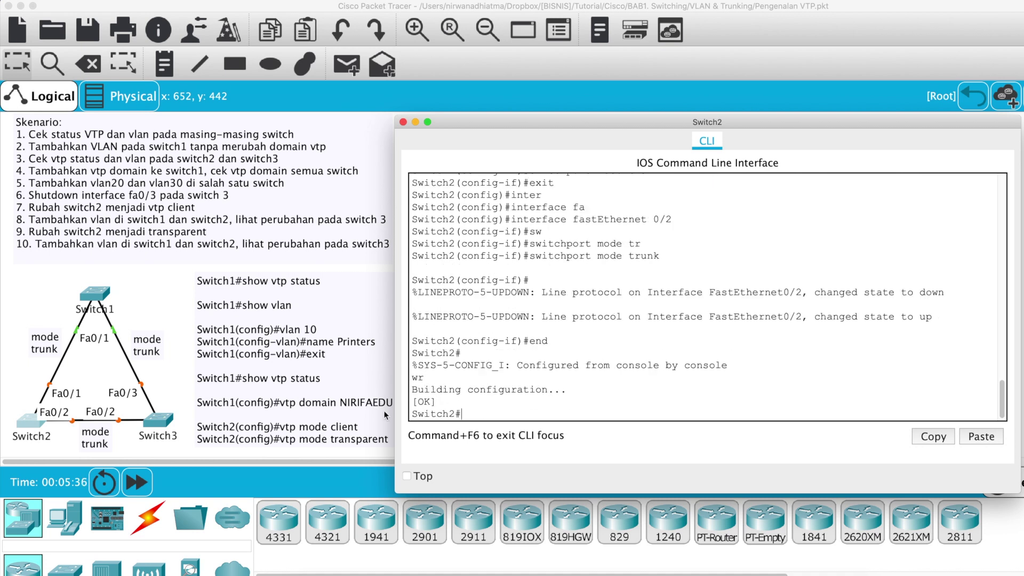
Step: Open Switch3's CLI, enable privileged mode and enter global configuration mode
left_click(158, 421)
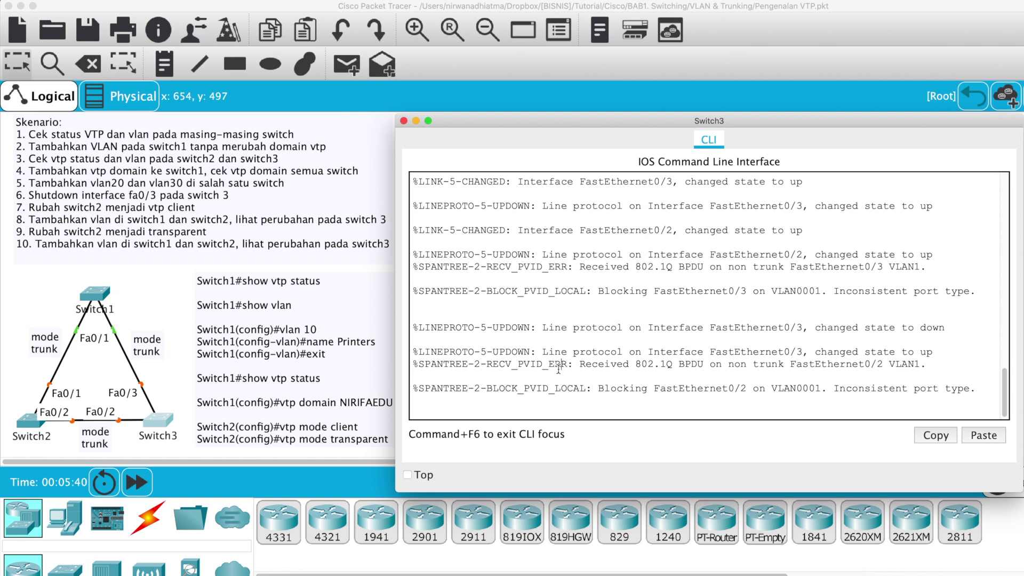
key("Return")
type("enable")
key("Tab")
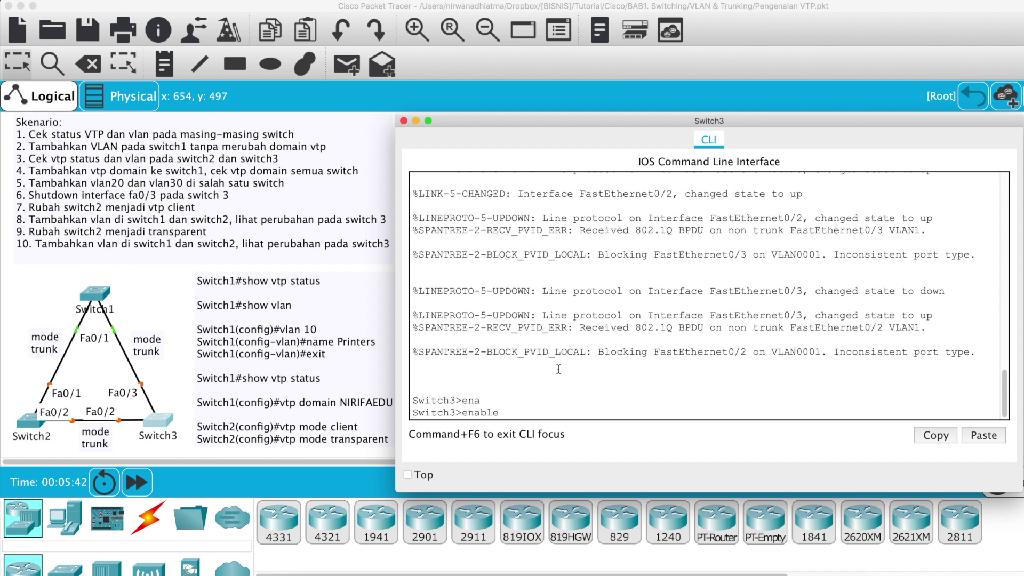
key("Return")
type("conf t")
key("Return")
Step: Set Switch3's interface FastEthernet 0/2 to switchport mode trunk
type("inter")
key("Tab")
type("f")
key("Tab")
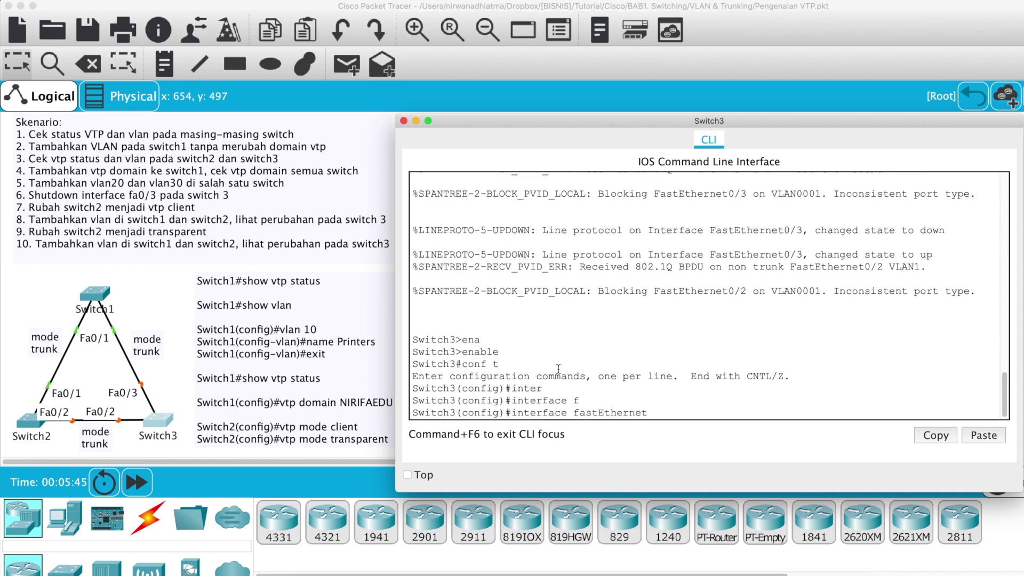
type("0/2")
key("Return")
type("sw")
key("Tab")
type("mode")
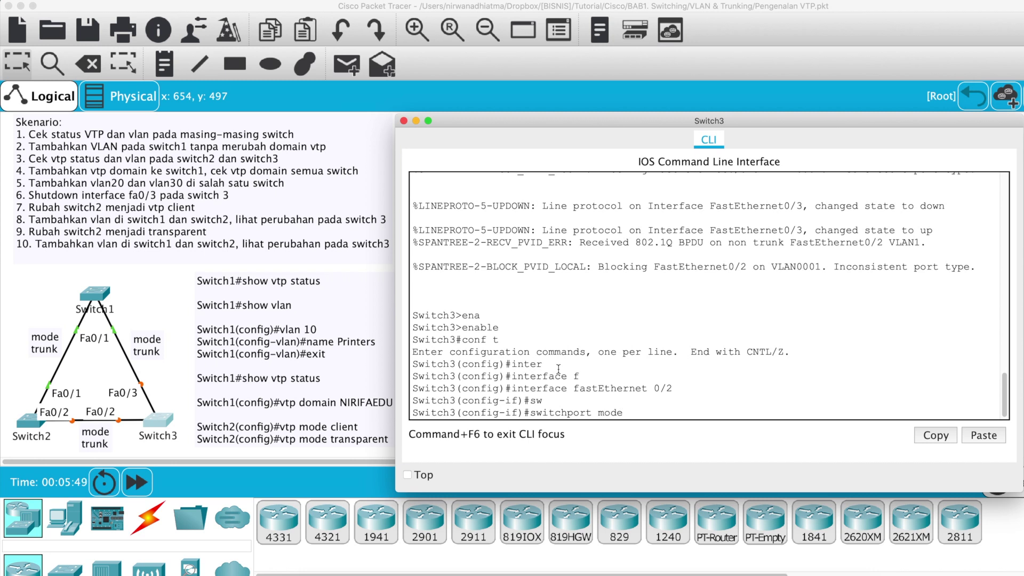
type(" tr")
key("Tab")
key("Return")
Step: Exit the current interface, set Switch3's FastEthernet 0/3 to switchport mode trunk, and end configuration mode
type("exit")
key("Return")
type("inter")
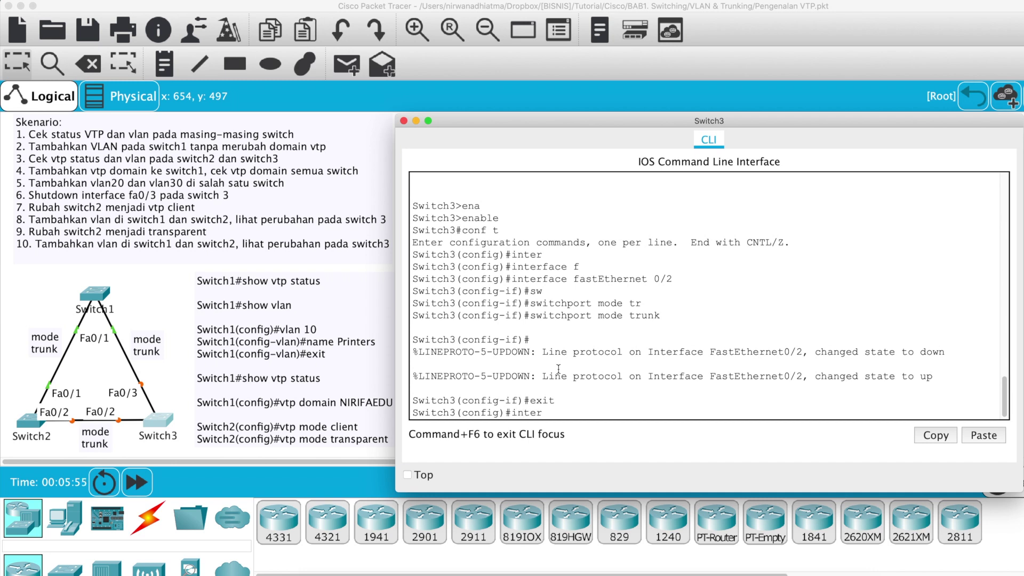
key("Tab")
type("fa")
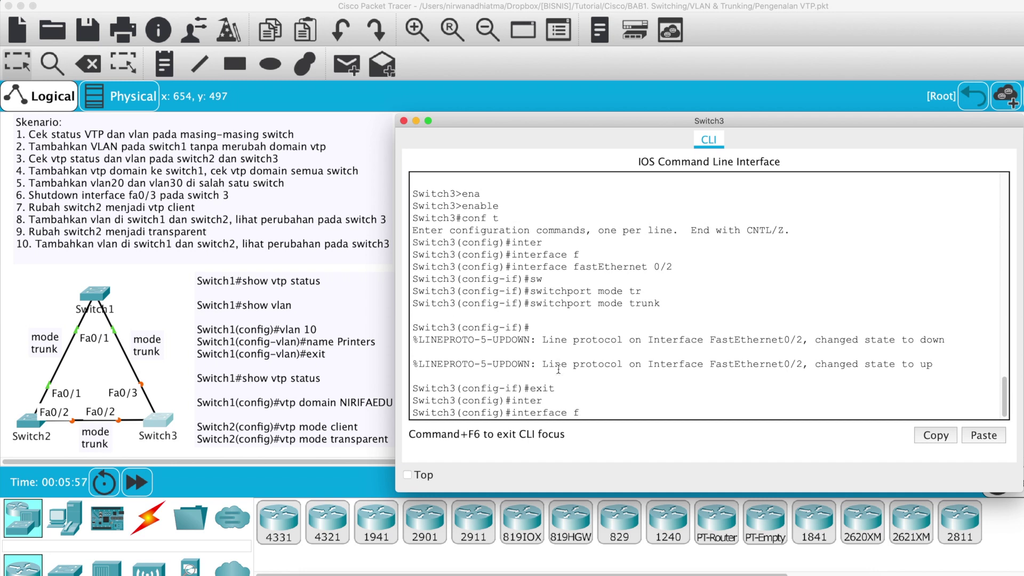
key("Tab")
type("0/3")
key("Return")
type("sw")
key("Tab")
type("mode tr")
key("Tab")
key("Return")
type("end")
key("Return")
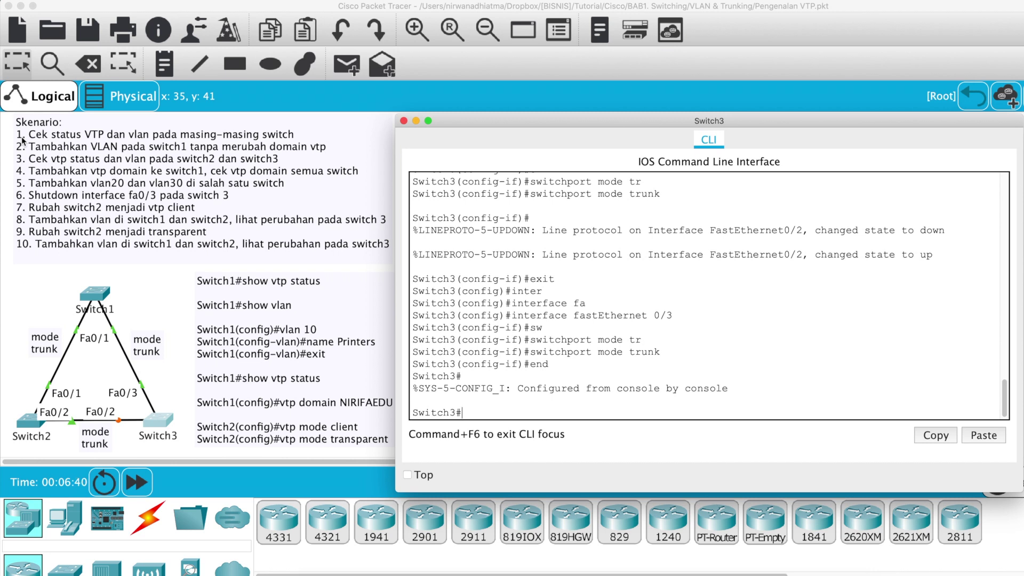
Step: Open Switch1's CLI and run show vtp status to check its operating mode and domain name
left_click(92, 295)
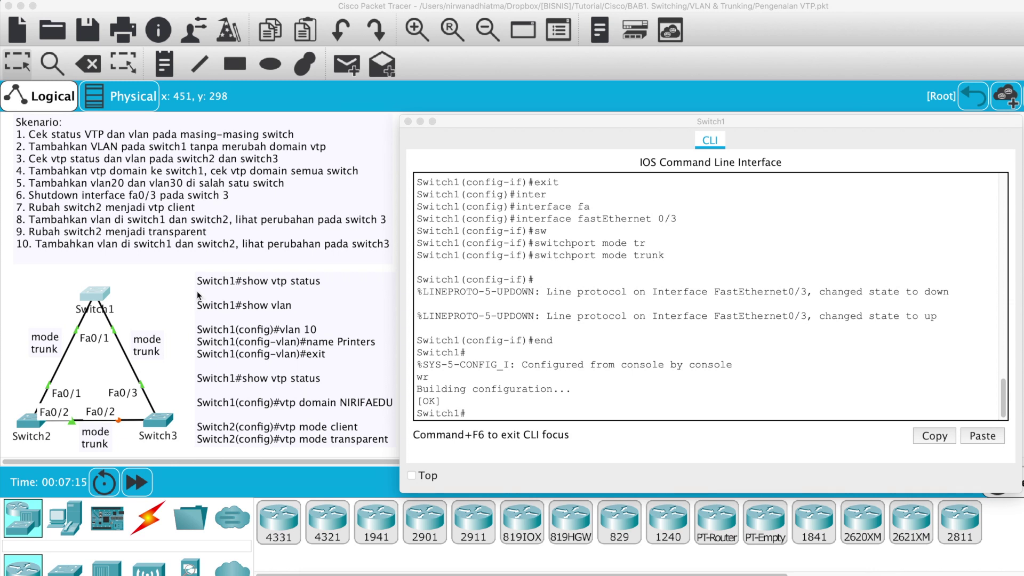
left_click_drag(197, 291, 313, 303)
left_click_drag(198, 317, 287, 319)
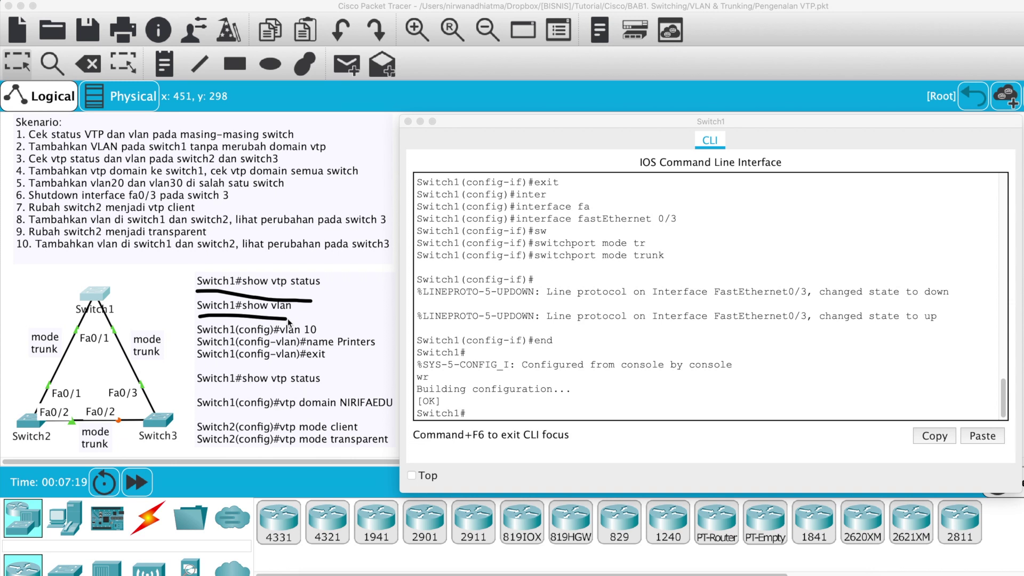
left_click(565, 374)
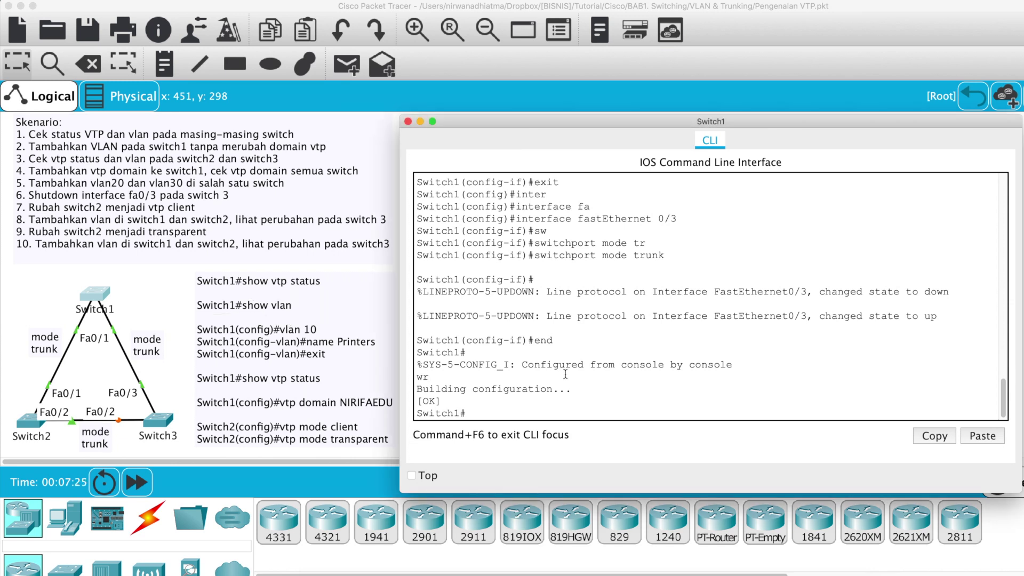
type("sho")
key("Tab")
type("vtp stat")
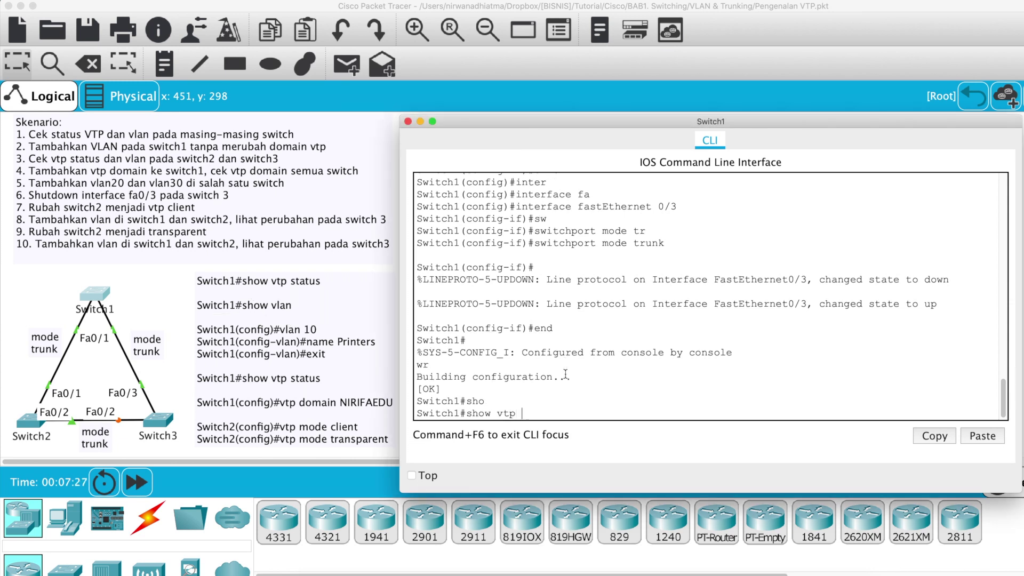
key("Tab")
key("Return")
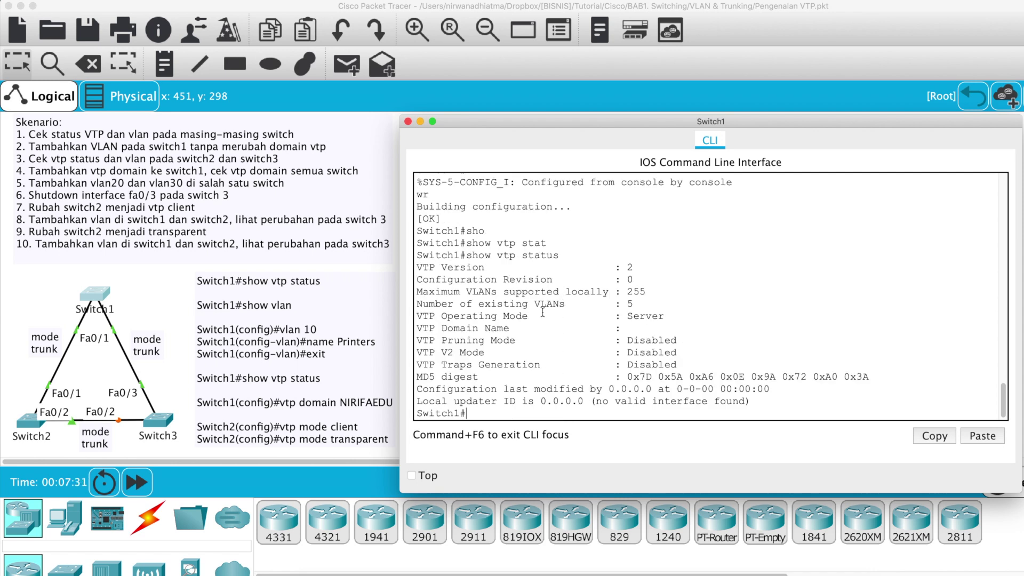
left_click_drag(665, 316, 411, 324)
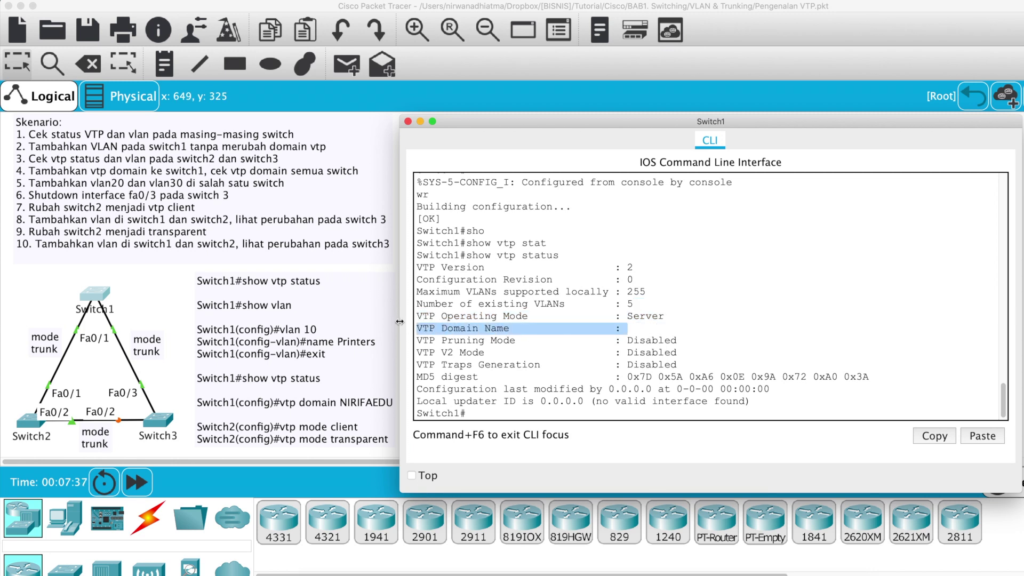
Step: Run show vlan on Switch1 and page through the complete VLAN listing
left_click(485, 378)
type("sho")
key("Tab")
type("vl")
key("Tab")
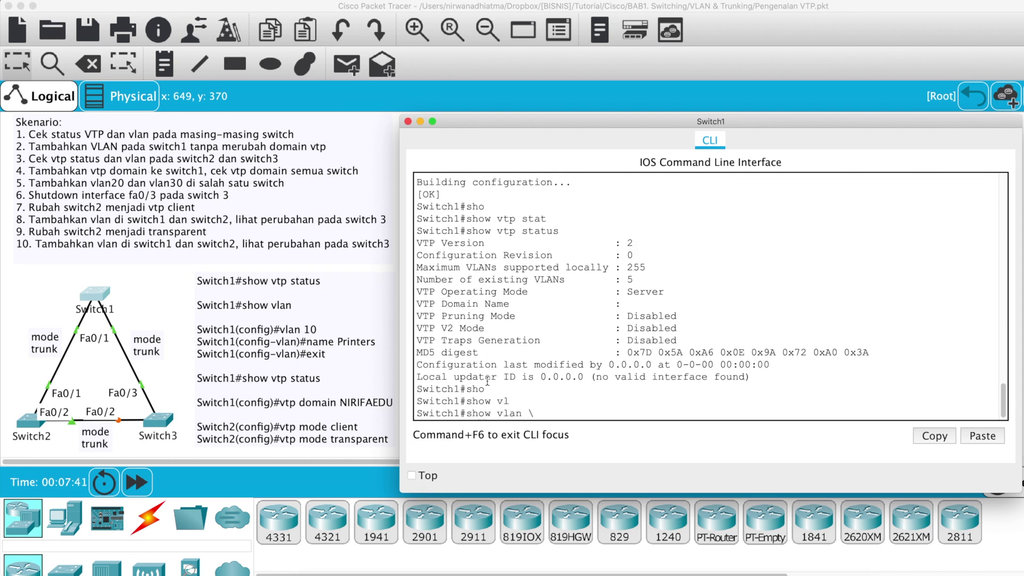
key("Return")
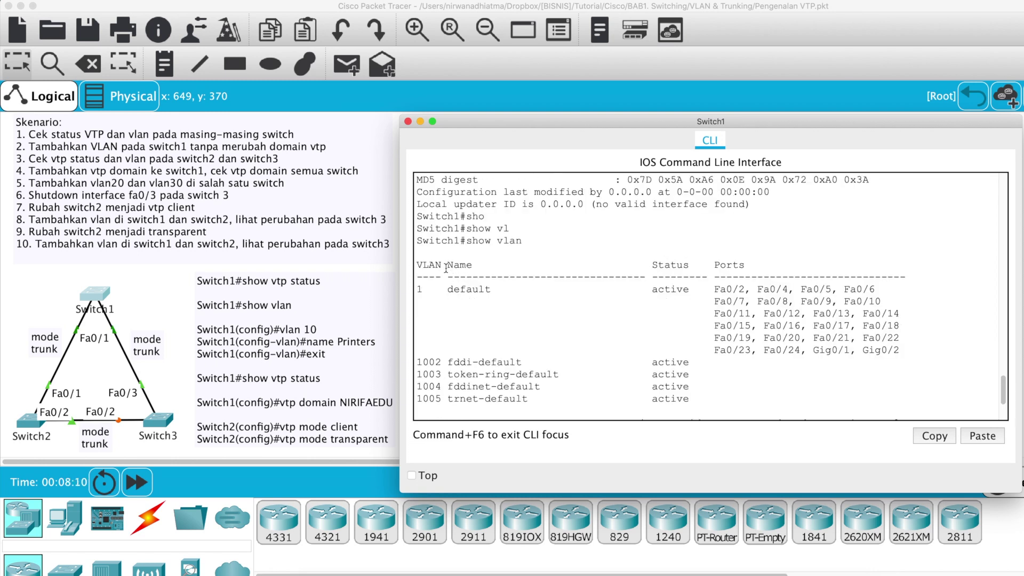
scroll(443, 296, "down", 5)
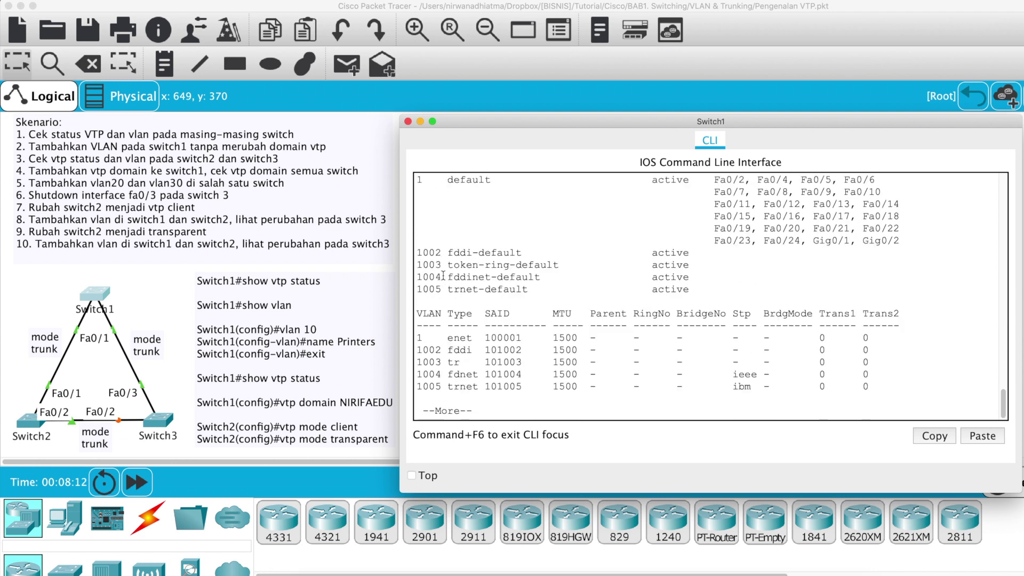
key("space")
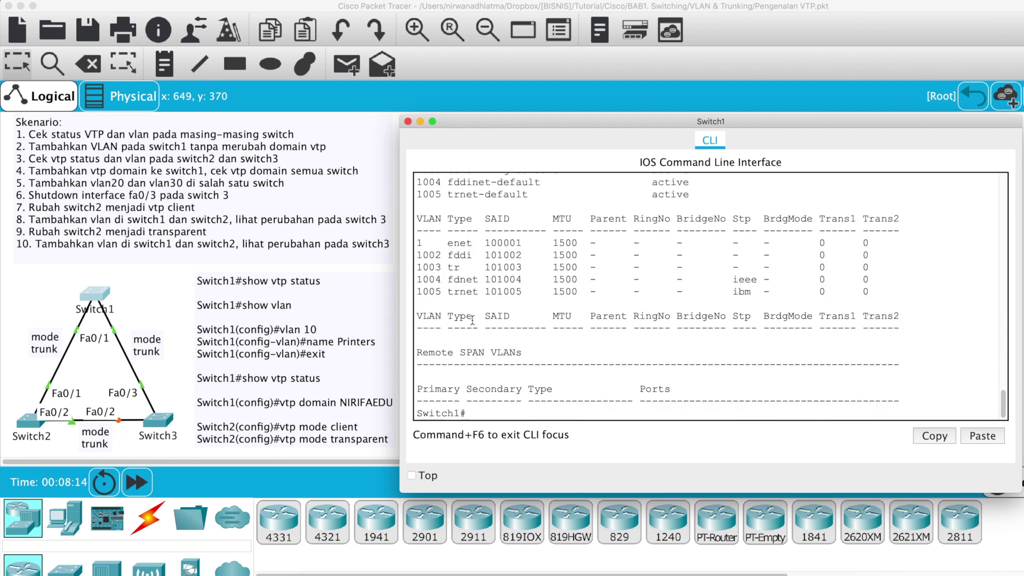
Step: Open Switch2's CLI and run show vtp status to check its VTP operating mode and domain name
left_click(26, 421)
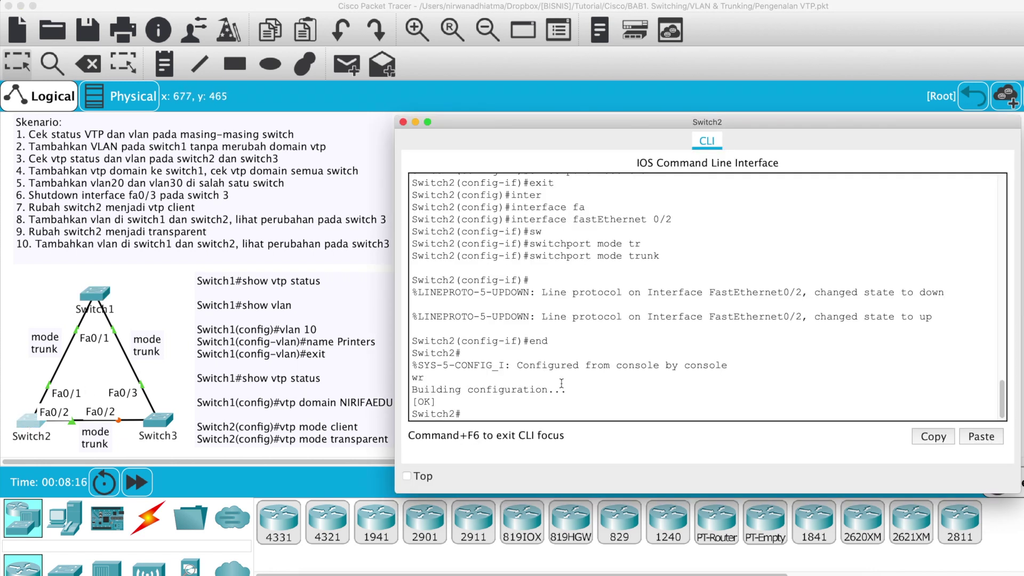
type("sho")
key("Tab")
type("vt")
key("Tab")
type("p statu")
key("Tab")
key("Return")
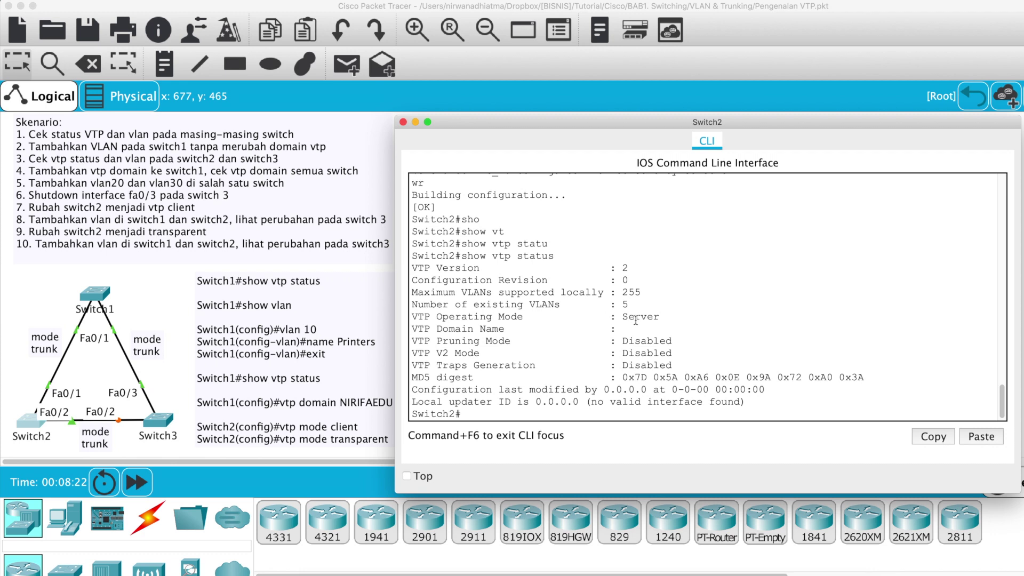
left_click_drag(676, 317, 400, 318)
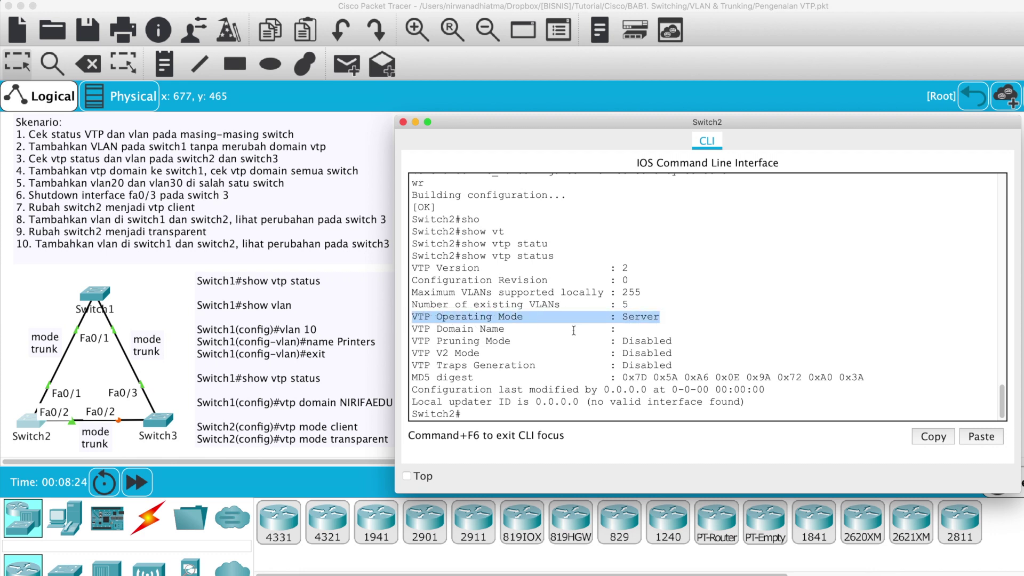
left_click_drag(632, 329, 406, 328)
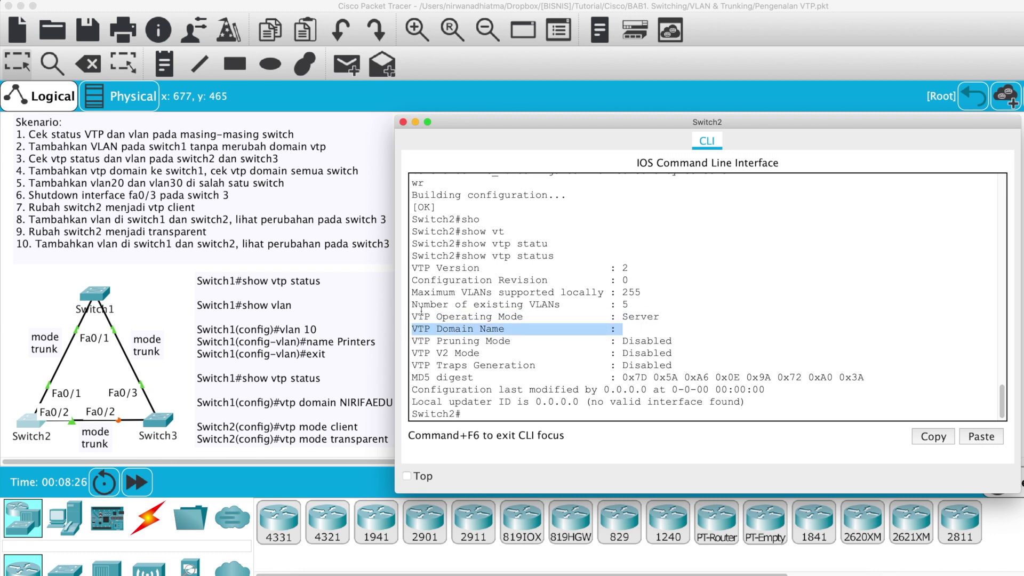
Step: Run show vlan on Switch2 and examine its VLAN names and ports
type("show vl")
key("Return")
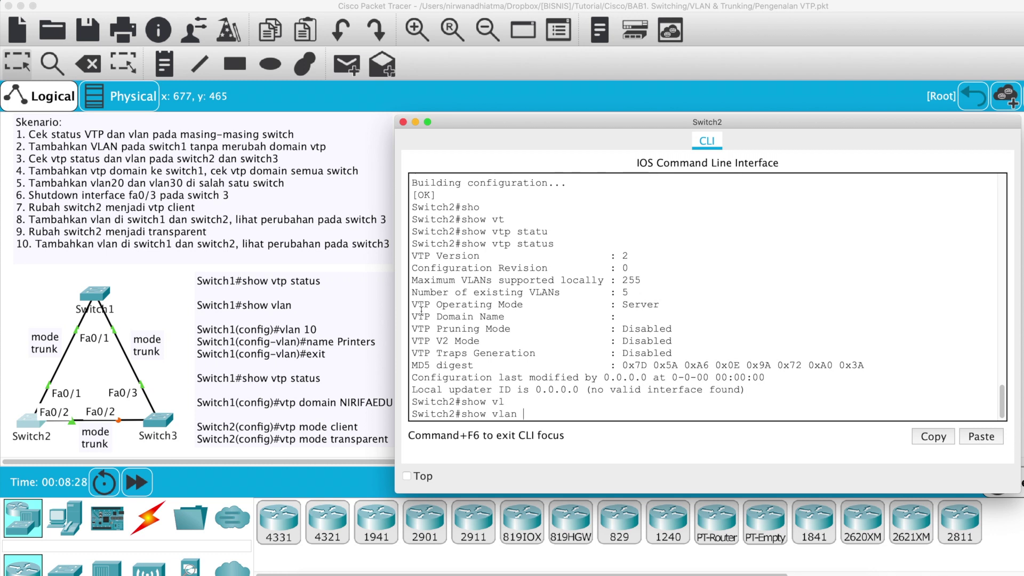
scroll(534, 310, "up", 2)
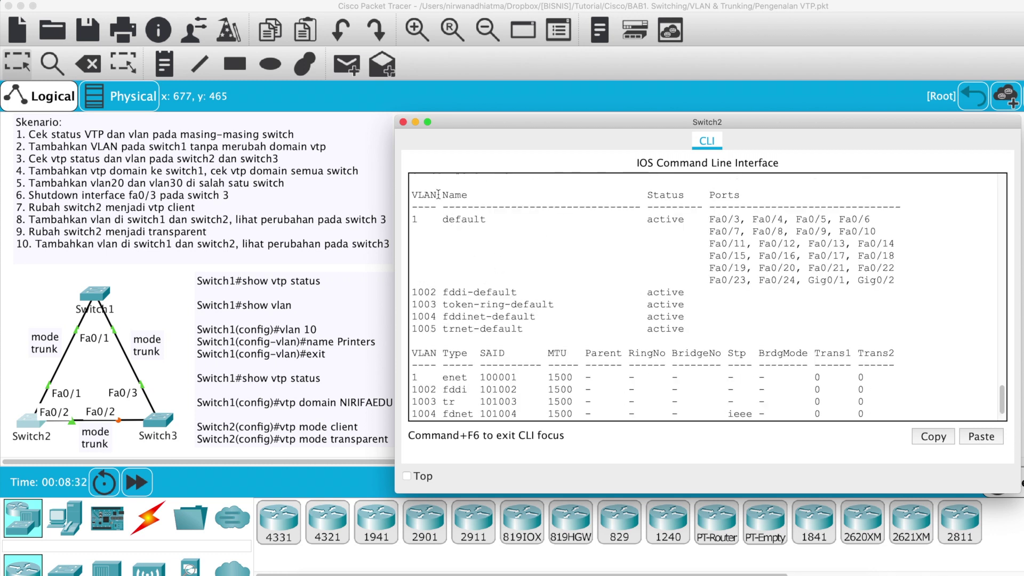
Step: Open Switch3's CLI and run show vtp status to check its VTP operating mode and domain name
left_click(164, 422)
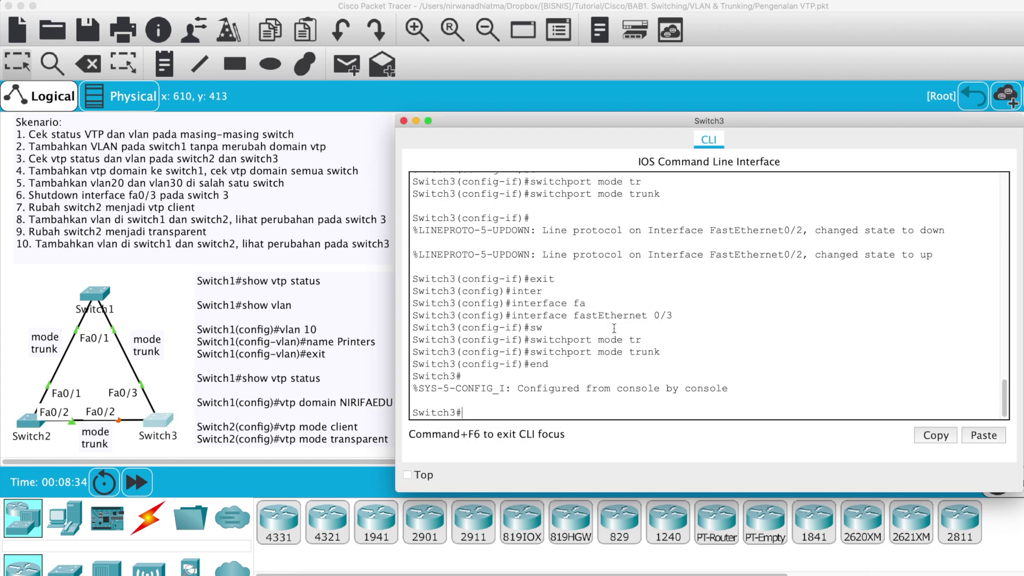
type("sho")
key("Tab")
type("vtp")
key("Tab")
type("status")
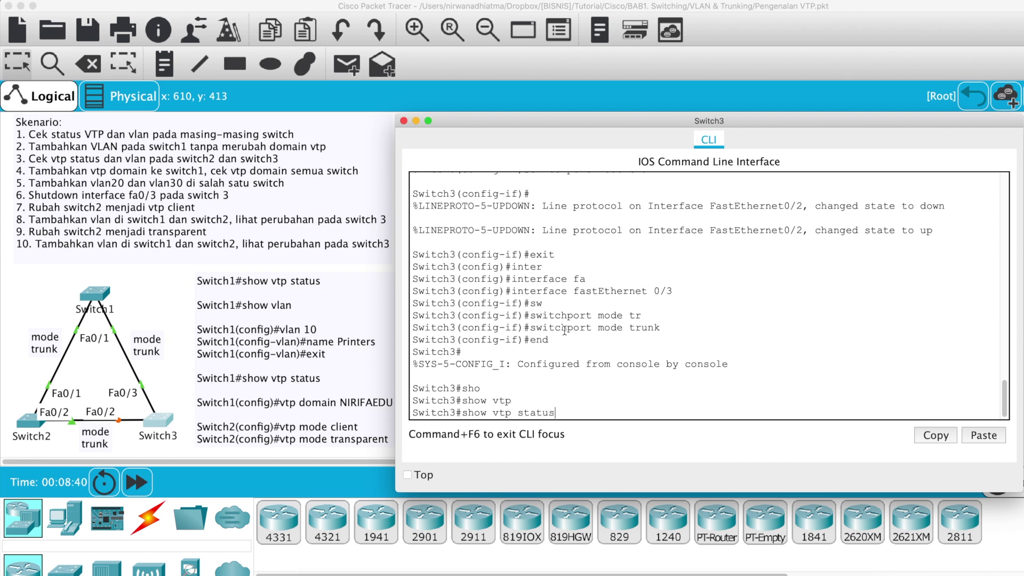
key("Return")
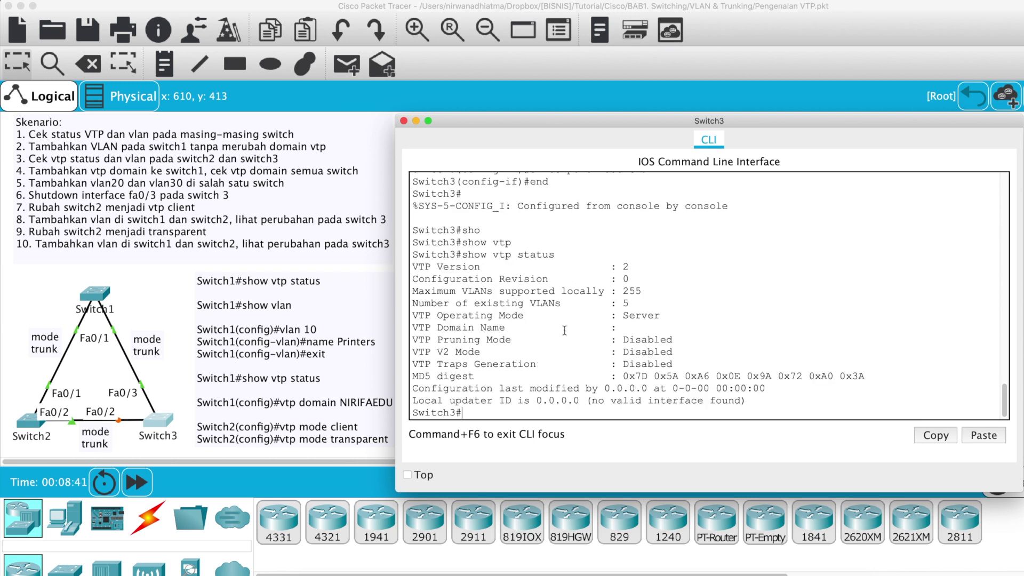
left_click_drag(685, 317, 408, 316)
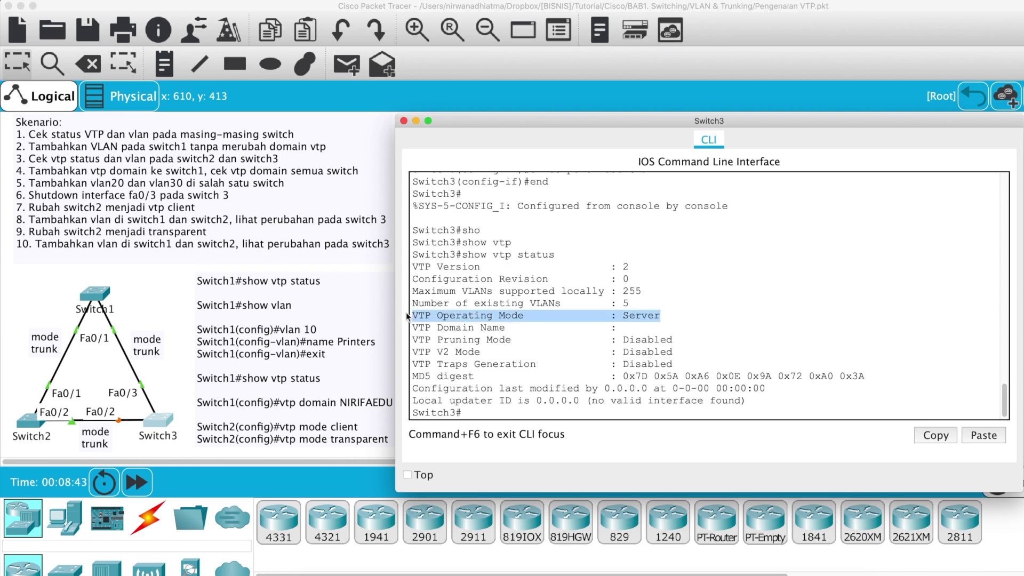
left_click_drag(641, 331, 424, 329)
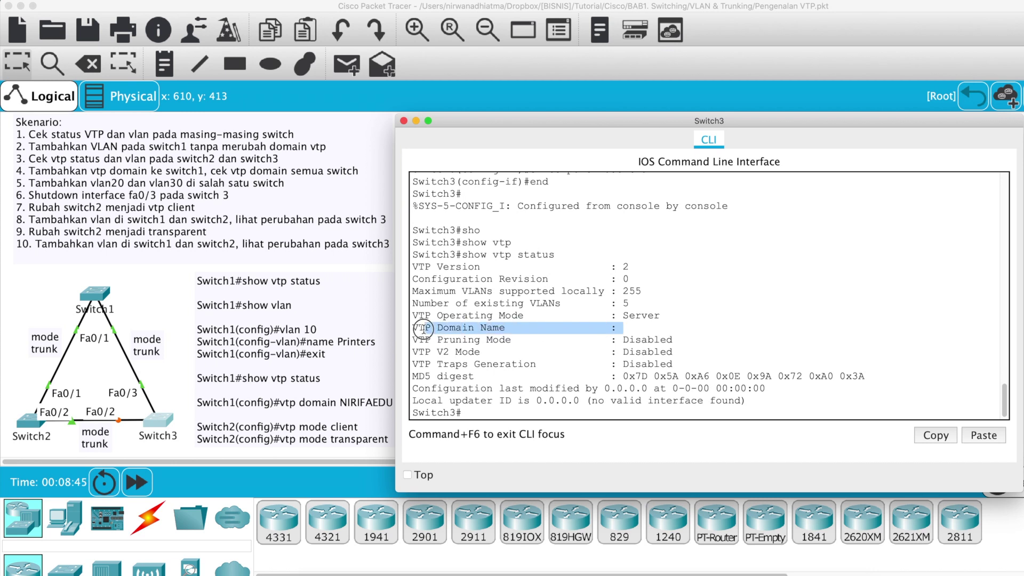
Step: Run show vlan on Switch3 and examine its VLAN listing
left_click(424, 329)
type("sho")
key("Tab")
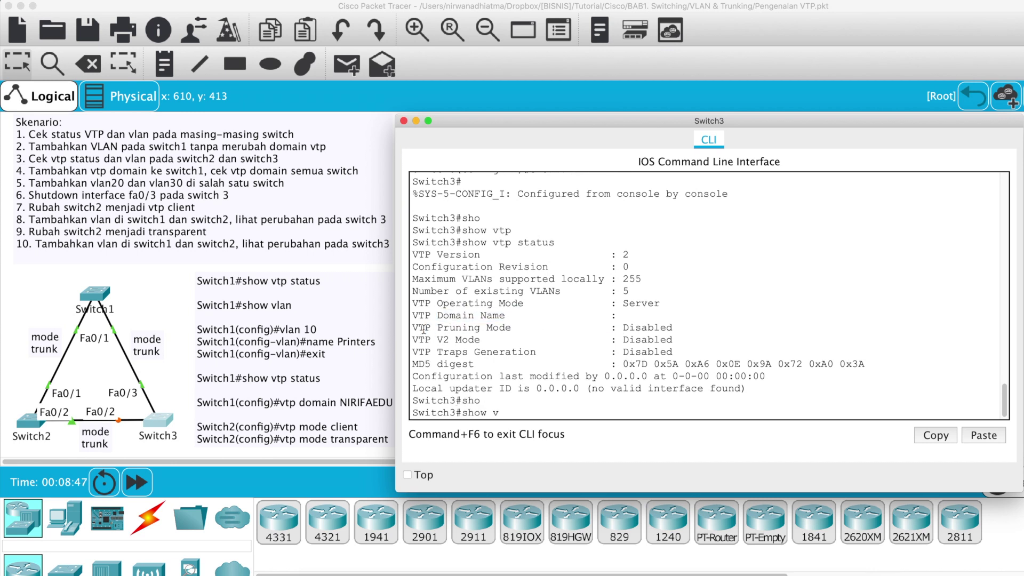
type("v")
key("Tab")
type("lan")
key("Return")
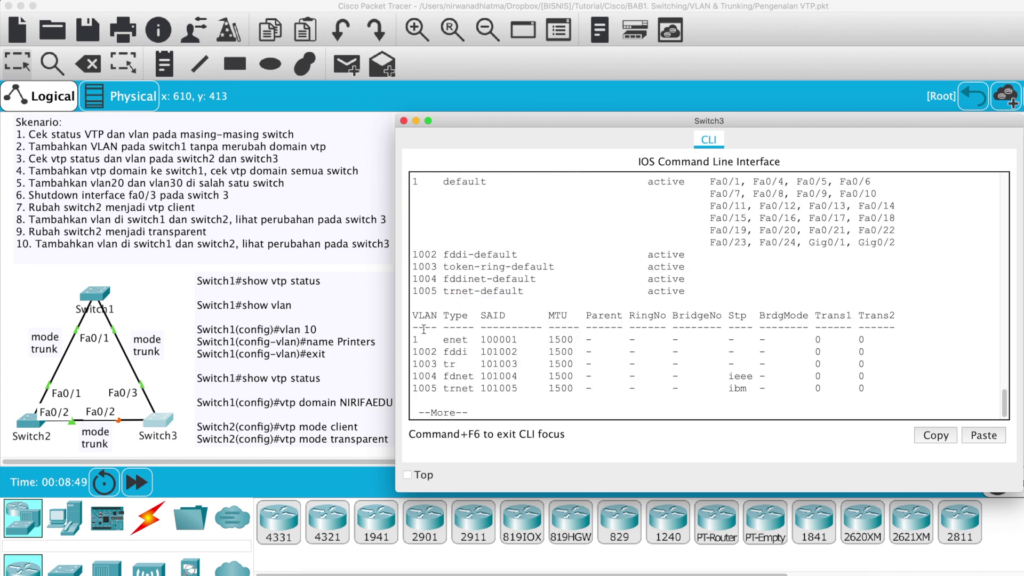
scroll(472, 269, "up", 3)
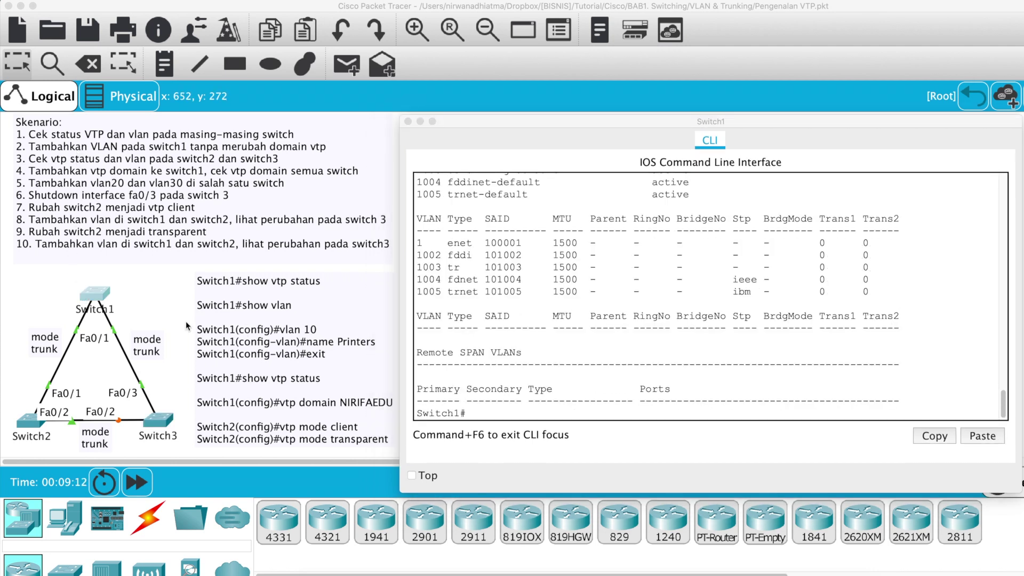
Step: In Switch1's global configuration mode, create VLAN 10 with the name Printers and exit VLAN configuration
left_click_drag(187, 321, 192, 364)
left_click_drag(281, 334, 371, 350)
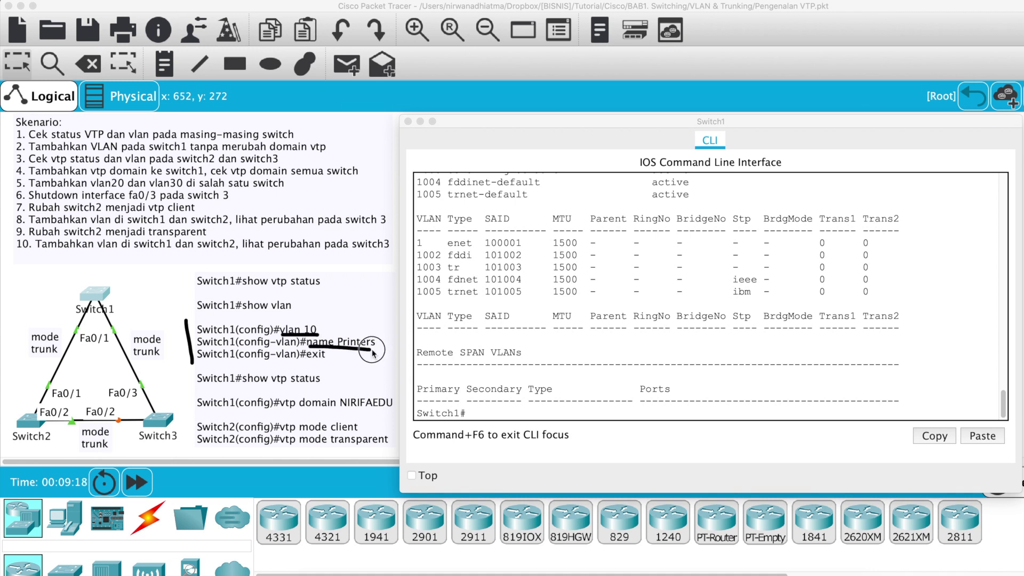
left_click_drag(306, 360, 327, 361)
left_click(504, 392)
type("conf t")
key("Return")
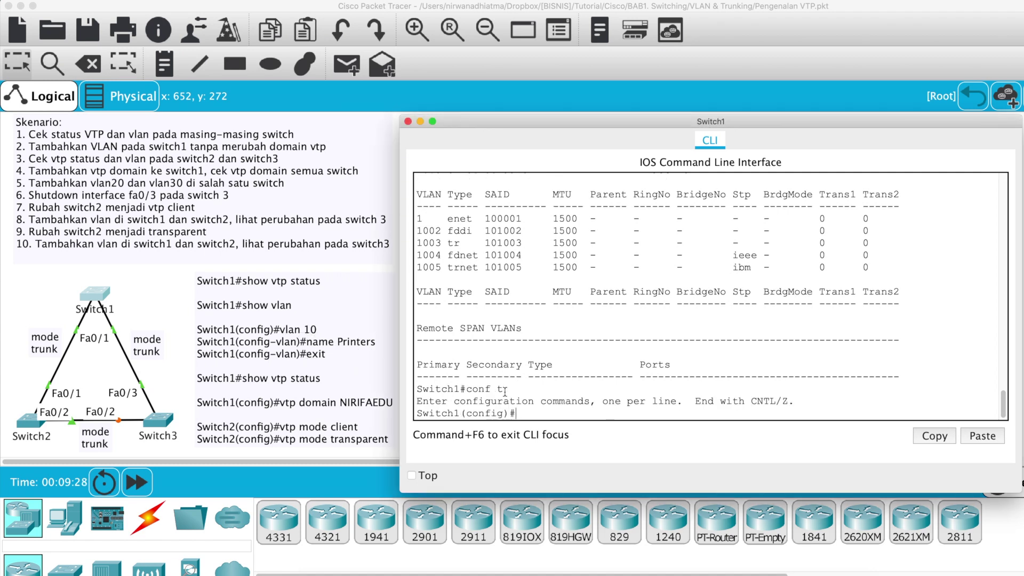
type("vlan 10")
key("Return")
type("name ")
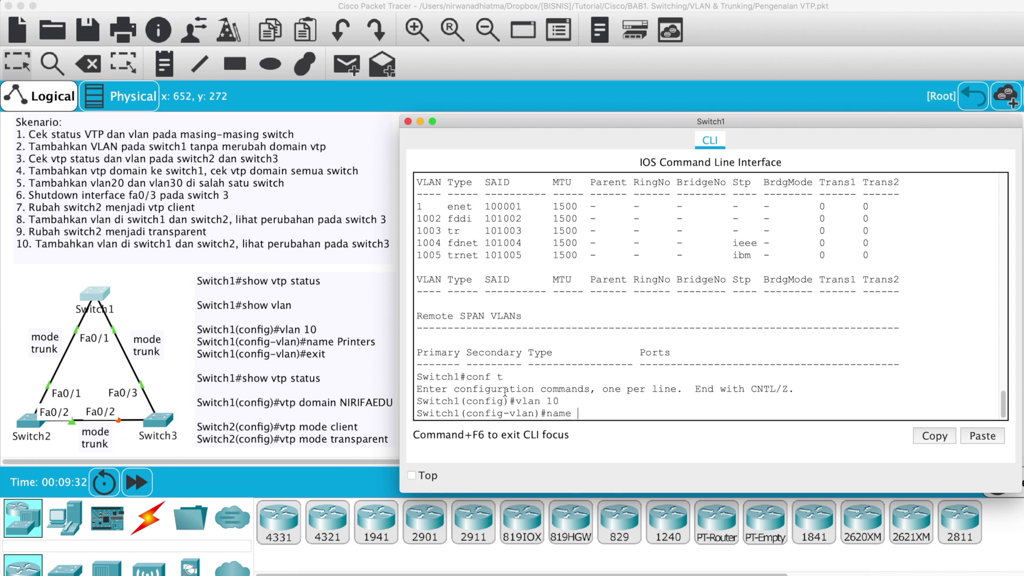
type("Printers")
key("Return")
type("exit")
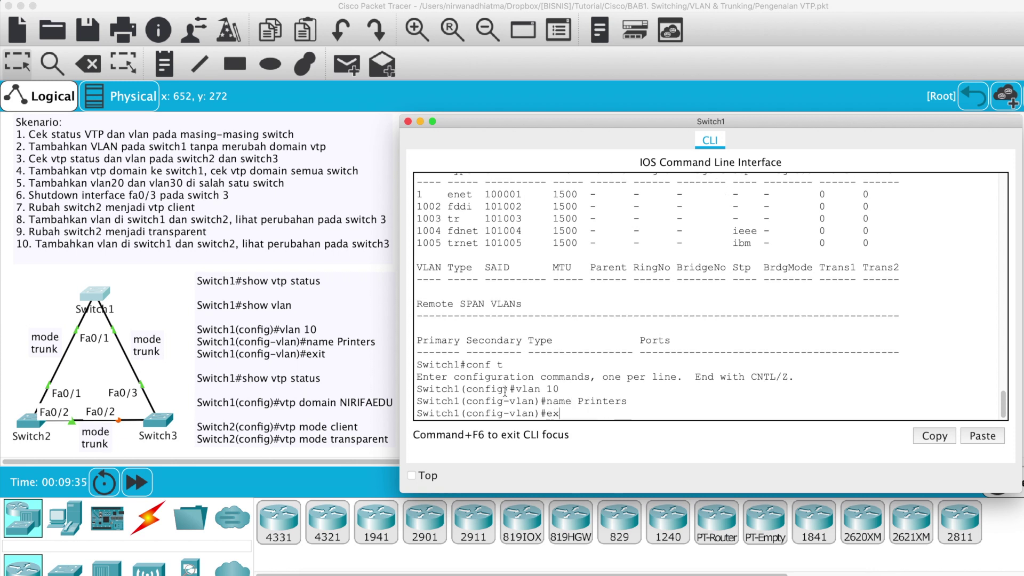
key("Return")
Step: End configuration mode on Switch1 and save its configuration with wr
type("emd")
key("BackSpace")
key("BackSpace")
type("nd")
key("Return")
type("wr")
key("Return")
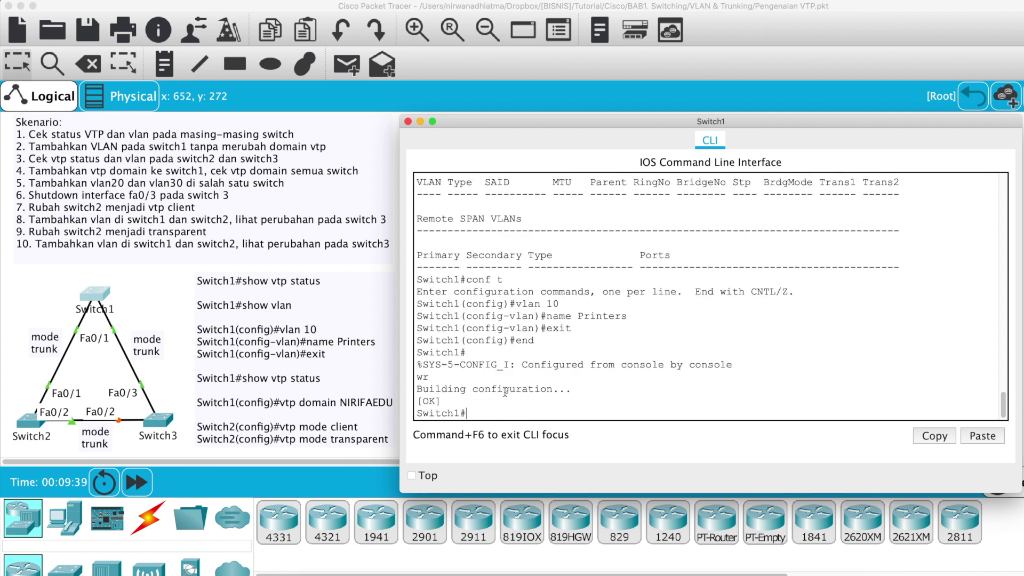
Step: Run show vtp status on Switch1 to check the configuration revision after adding VLAN 10
type("sho")
key("Tab")
type("v")
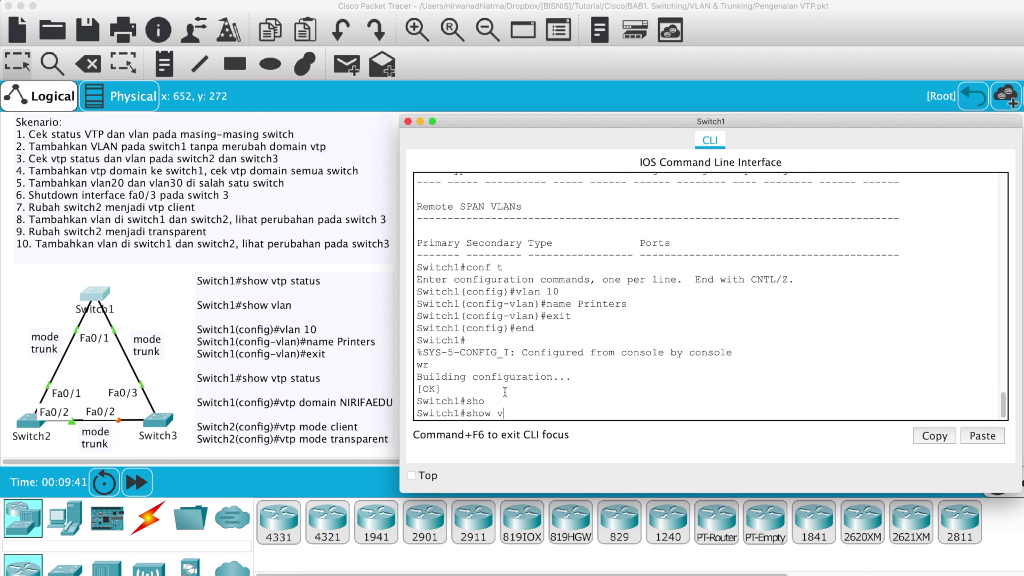
type("tp statu")
key("Tab")
key("Return")
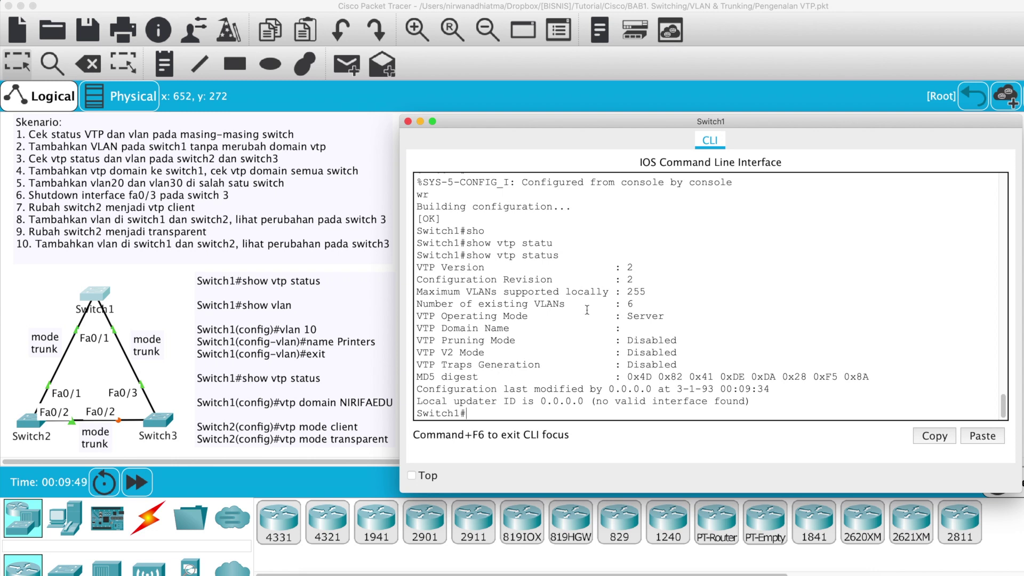
left_click(636, 281)
left_click_drag(636, 281, 399, 280)
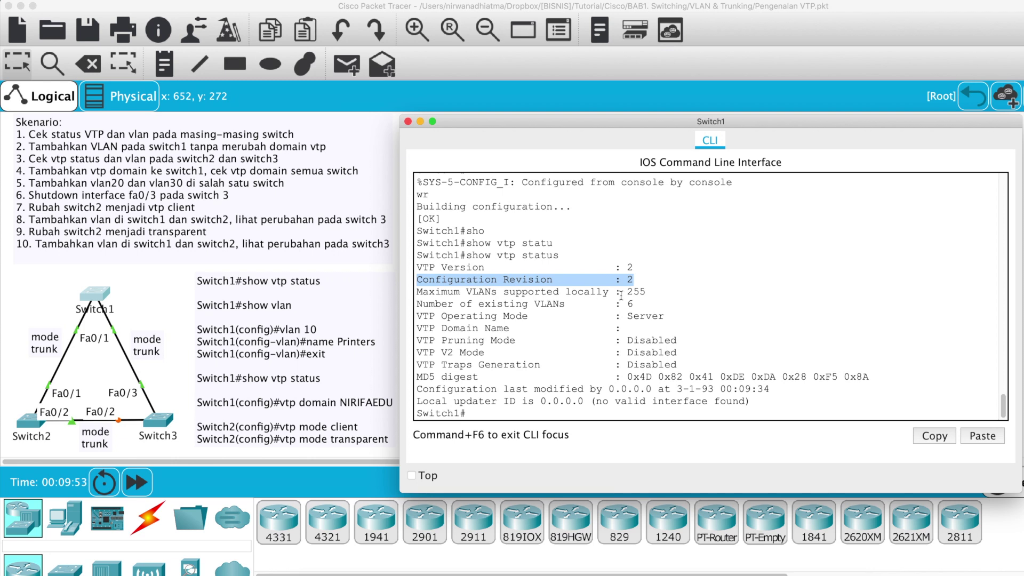
Step: Run show vlan on Switch1 to check that VLAN 10 Printers is listed
type("show")
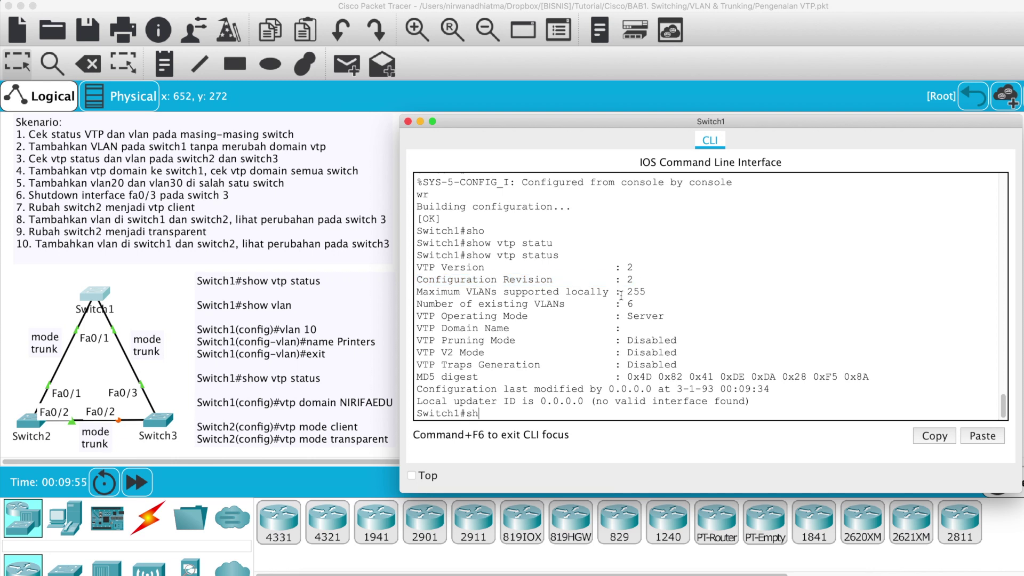
key("Tab")
type("vl")
key("Tab")
type("n")
key("Return")
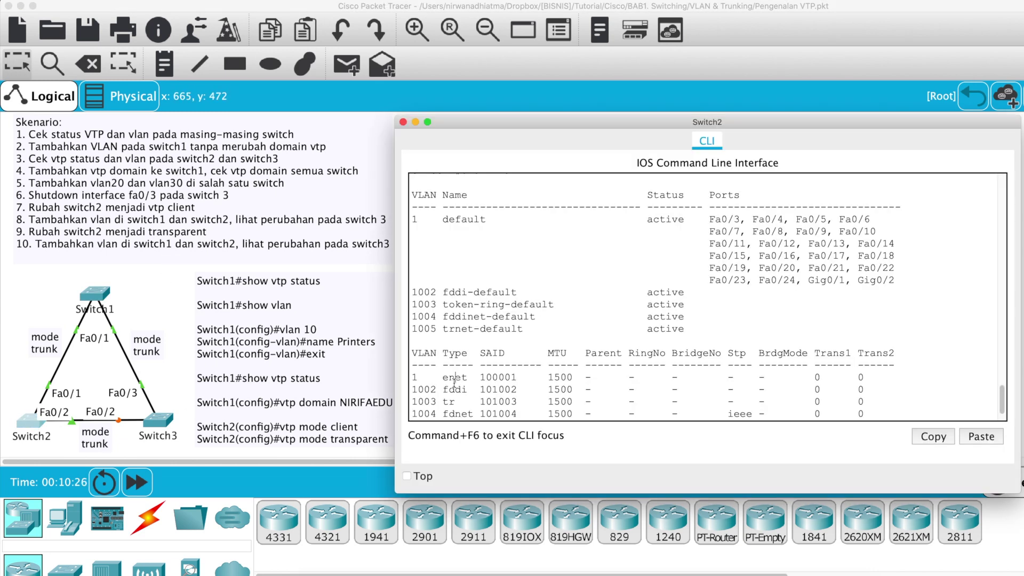
Step: Run show vtp status on Switch2 and check its configuration revision
key("space")
type("sho")
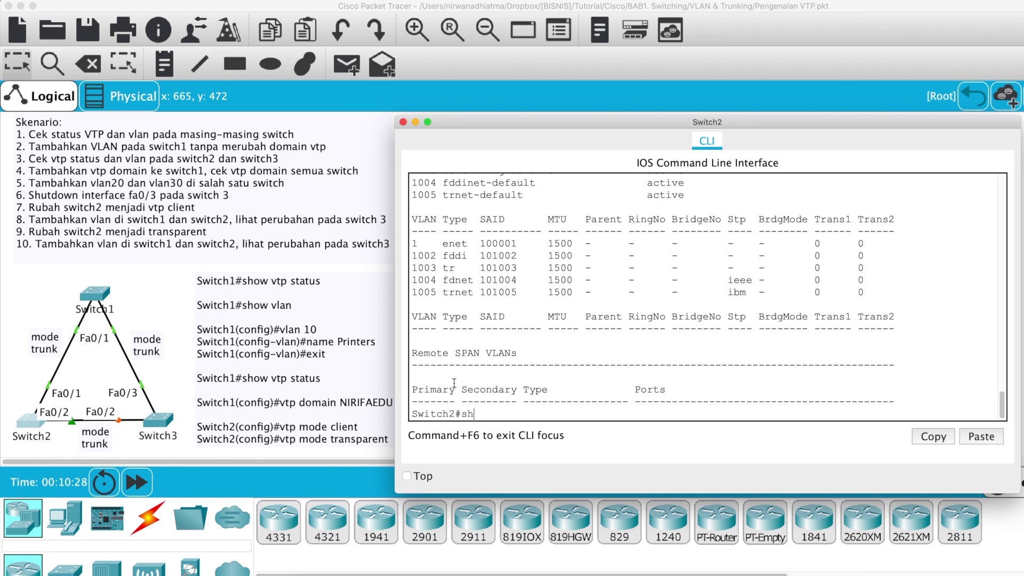
key("Tab")
type("vtp statiu")
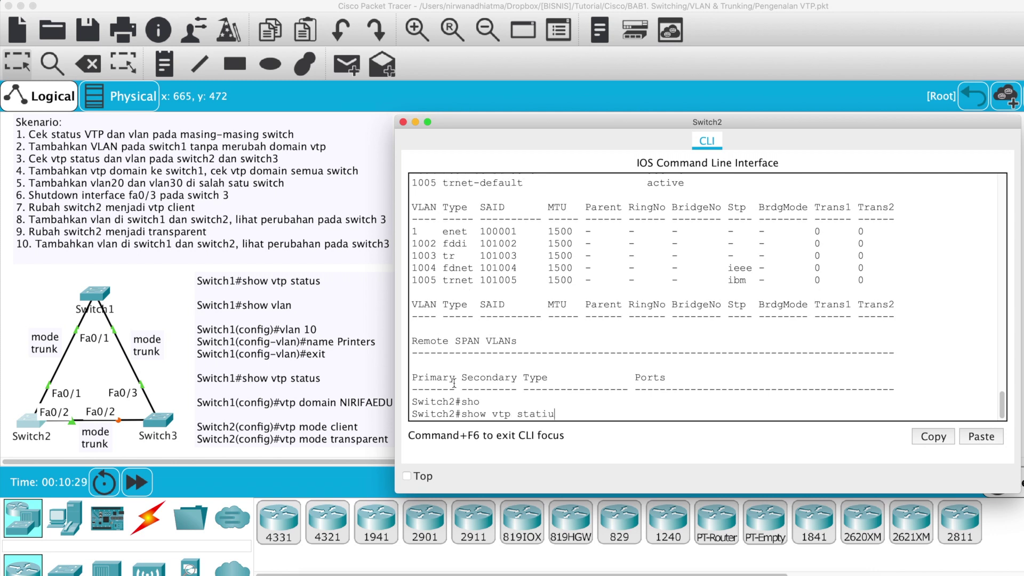
key("BackSpace")
key("BackSpace")
type("us")
key("Return")
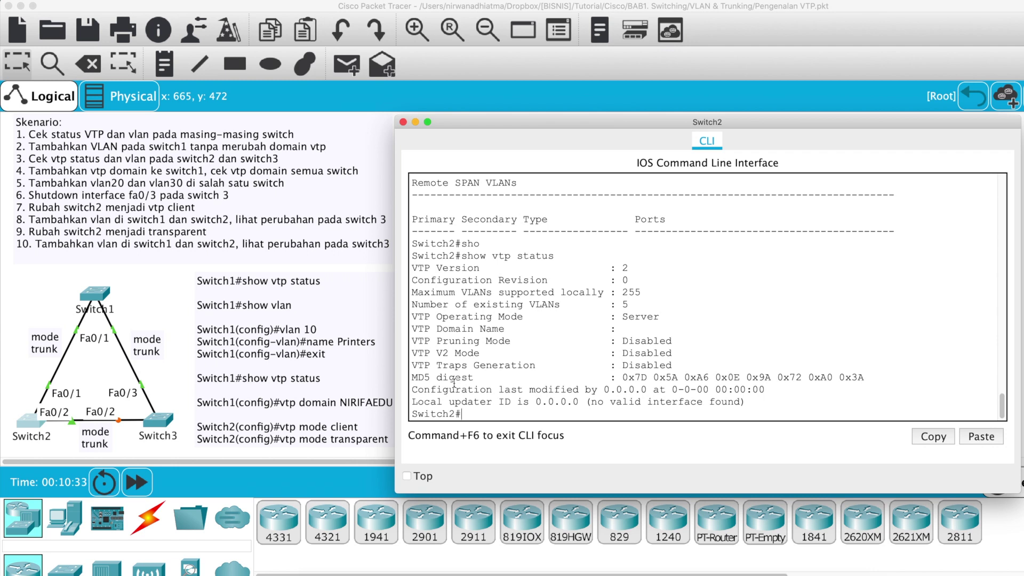
left_click(638, 284)
left_click_drag(638, 284, 405, 271)
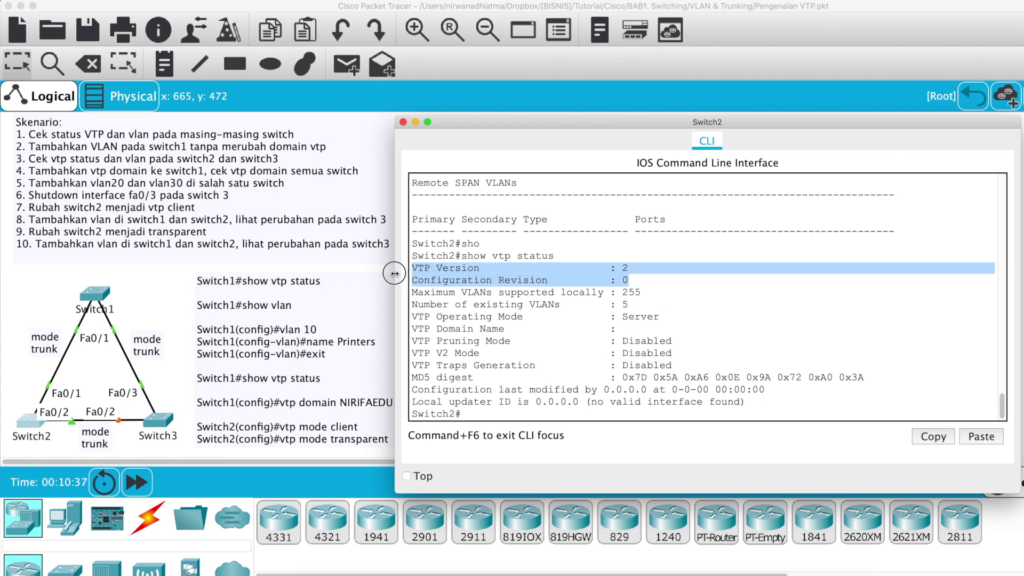
Step: Run show vlan on Switch2 to check whether VLAN 10 has reached it
type("sh")
key("Tab")
type("vl")
key("Tab")
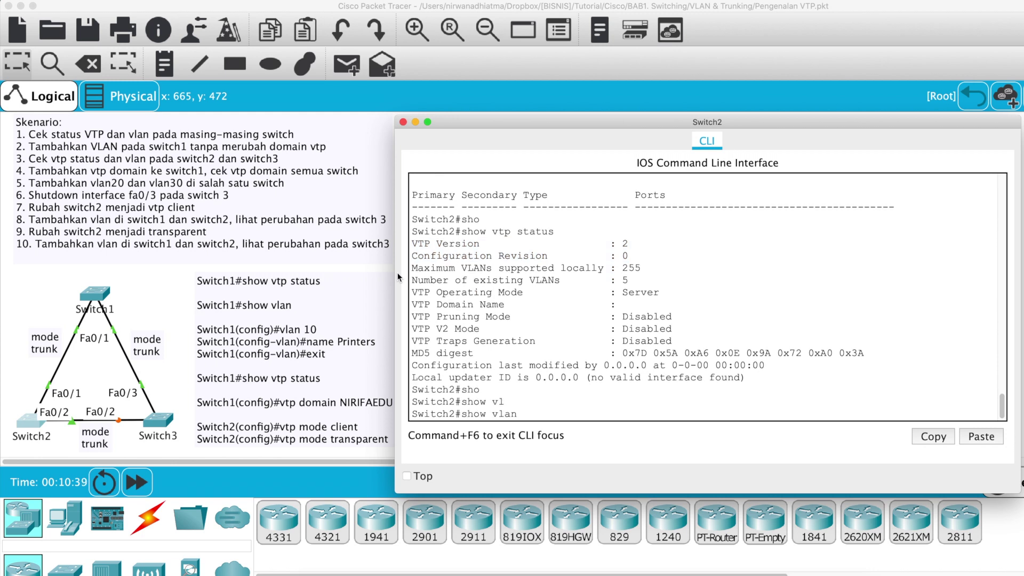
key("Return")
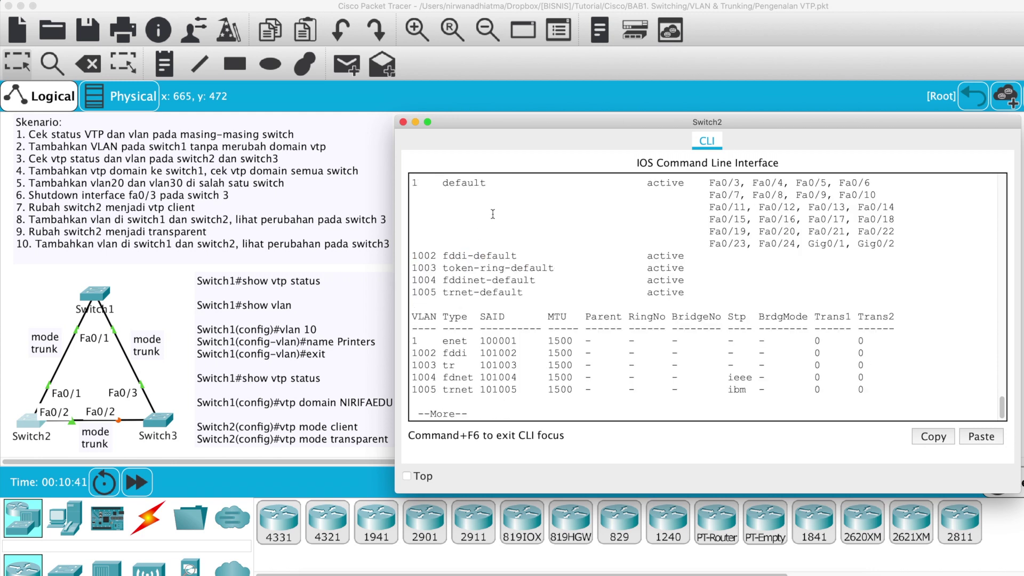
Step: Switch to Switch3's command line, run show vtp status and check the configuration revision
left_click(162, 423)
key("space")
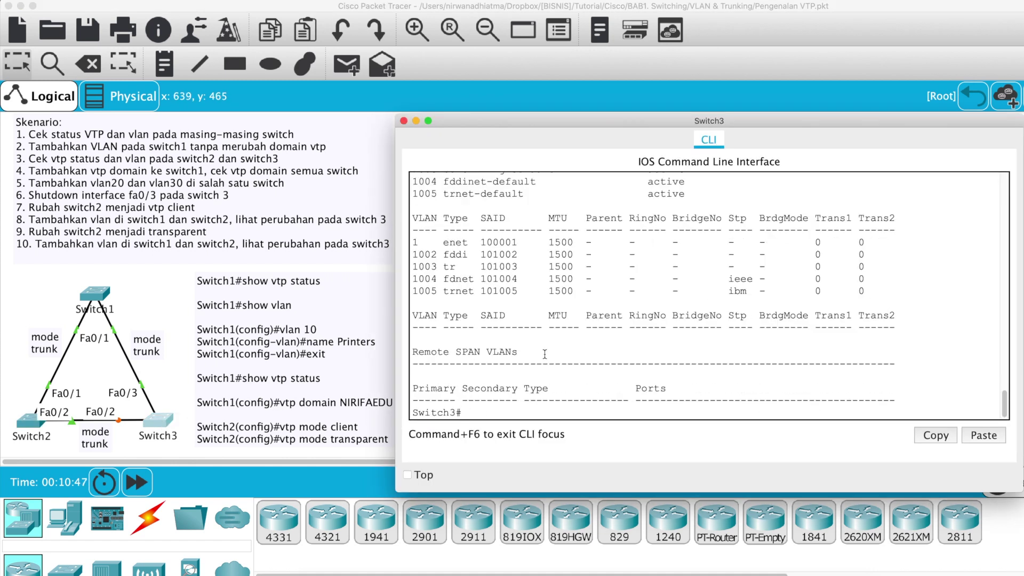
type("sho")
key("Tab")
type("vtp statu")
key("Tab")
key("Return")
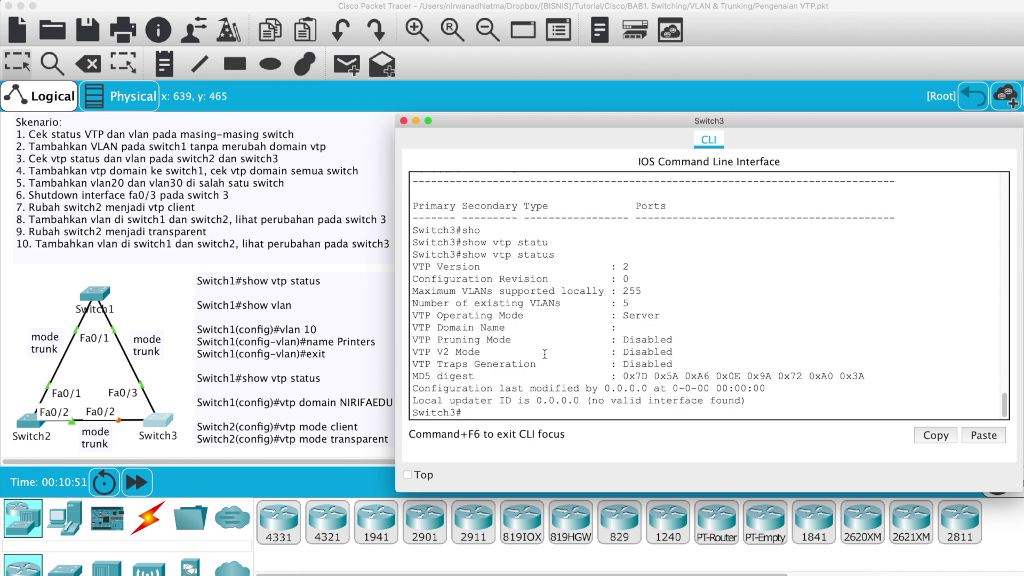
left_click_drag(638, 280, 413, 279)
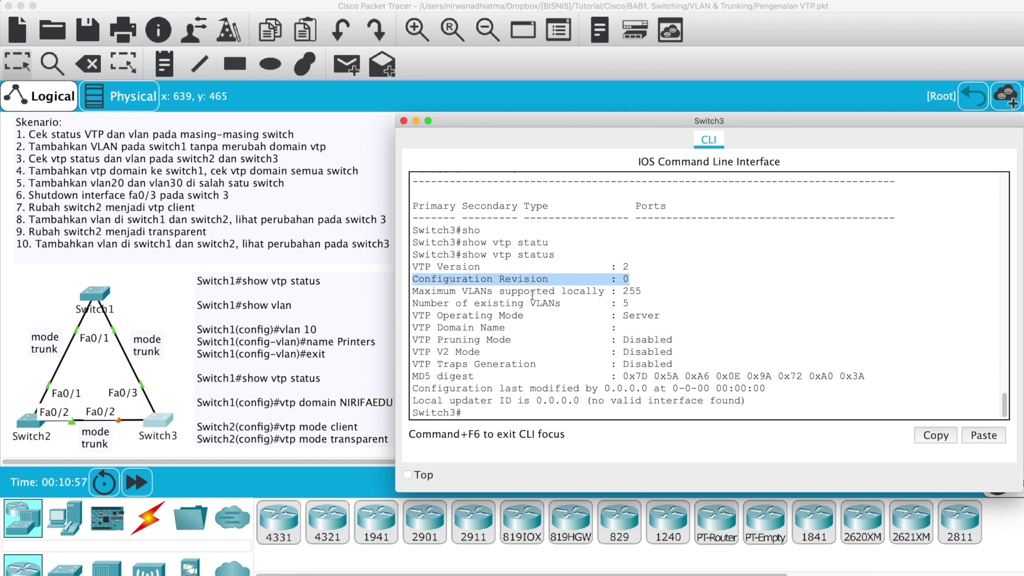
Step: Run show vlan on Switch3 to check whether VLAN 10 has reached it
type("sh")
key("Tab")
type("vl")
key("Tab")
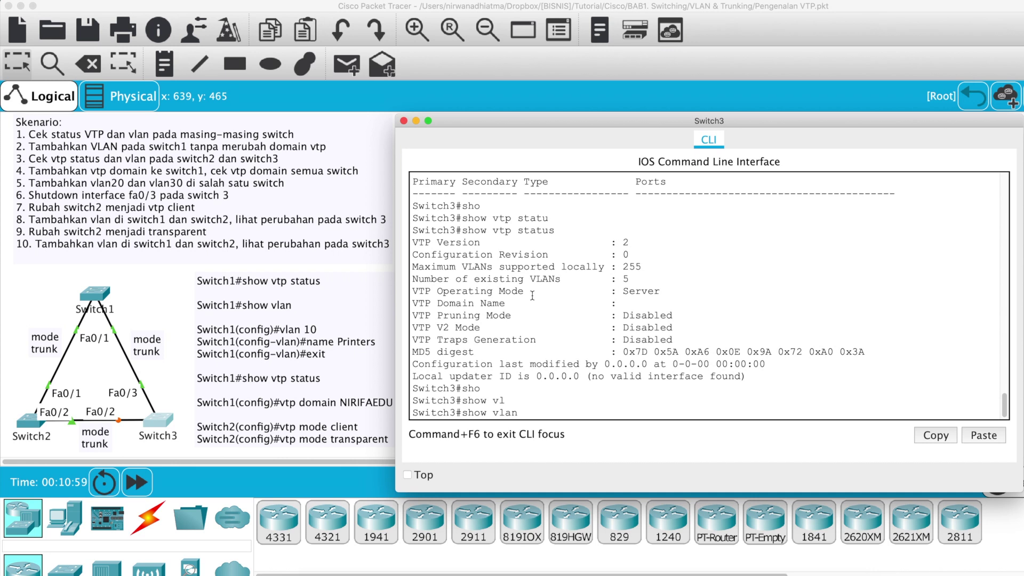
key("Return")
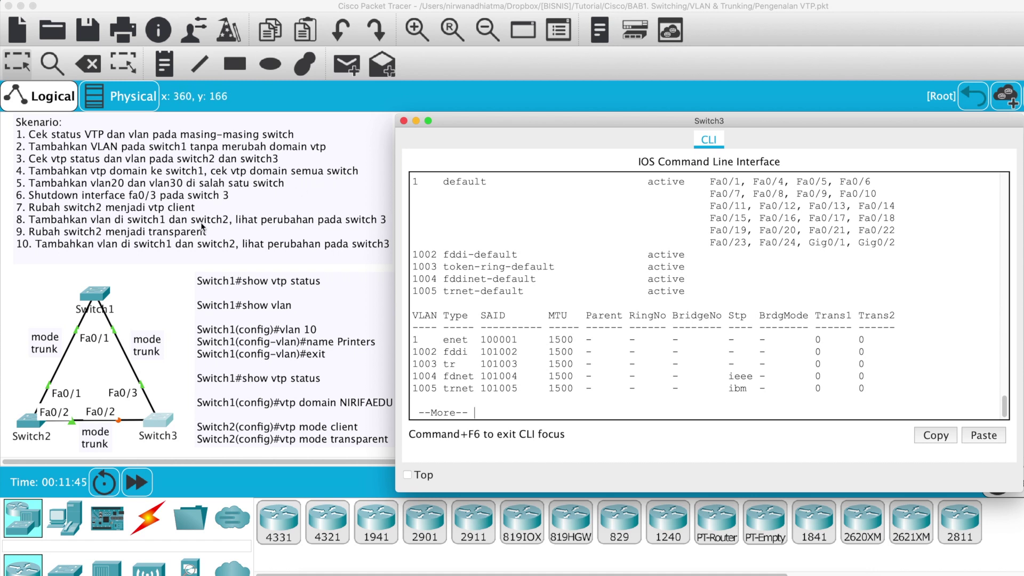
Step: Return to Switch1's command line, finish the paged VLAN listing and enter global configuration mode
left_click(92, 294)
left_click(495, 317)
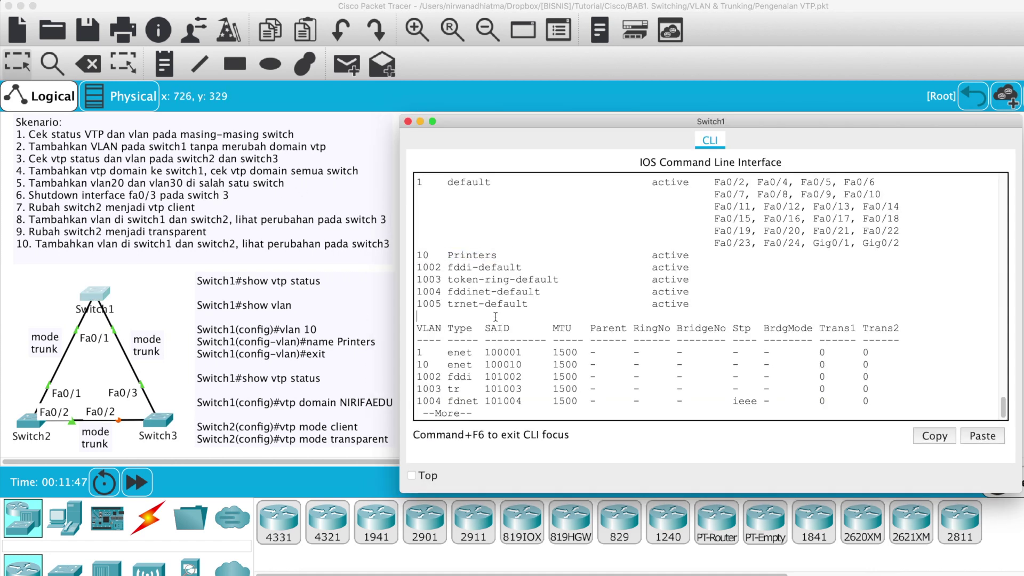
key("space")
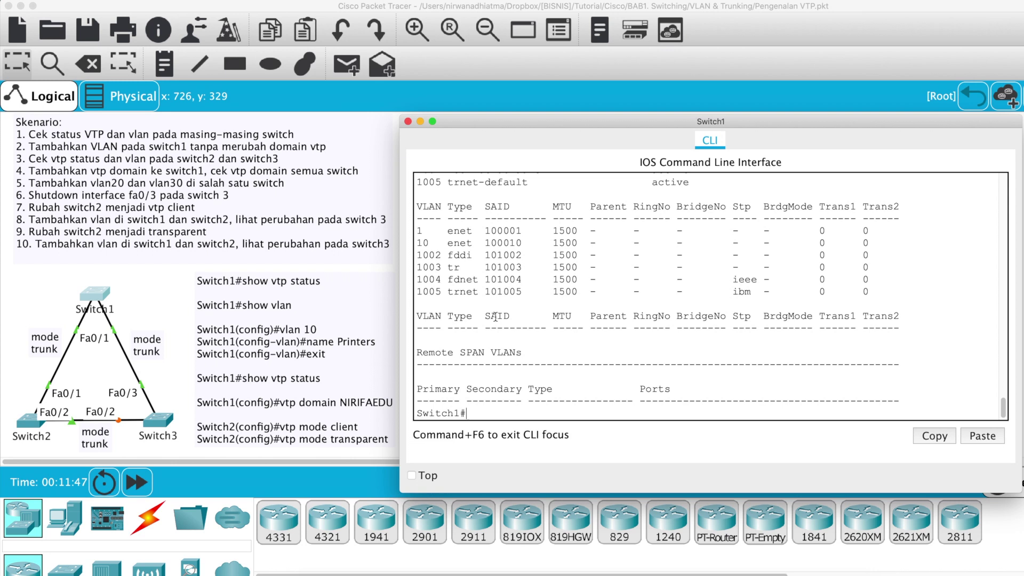
left_click(290, 371)
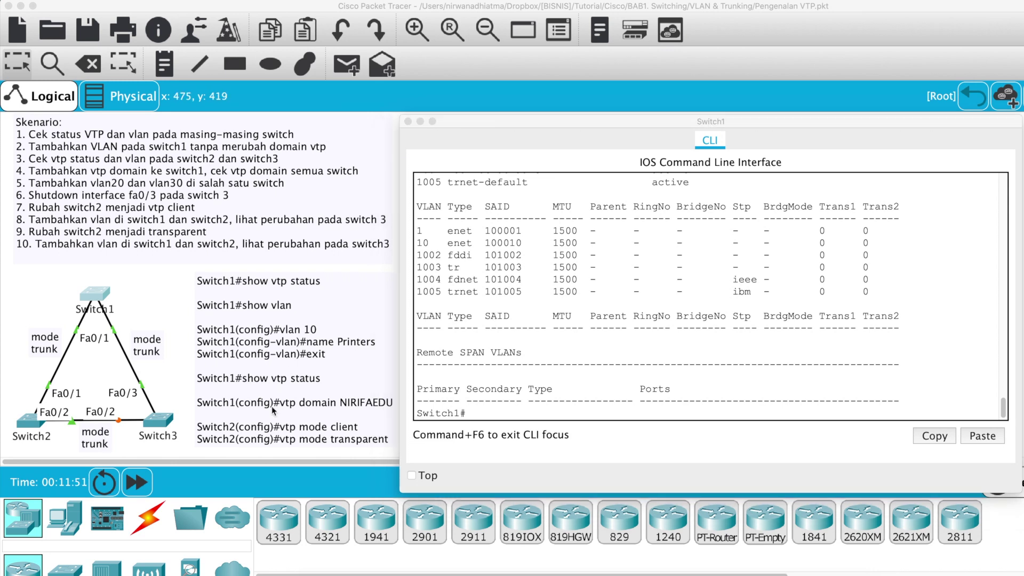
left_click_drag(197, 412, 387, 414)
left_click(474, 399)
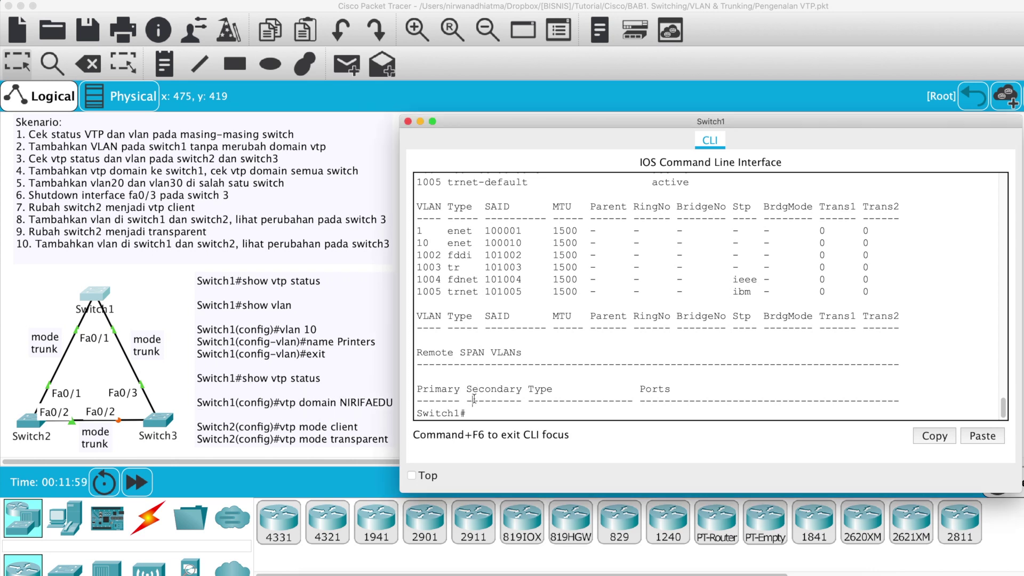
type("conf t")
key("Return")
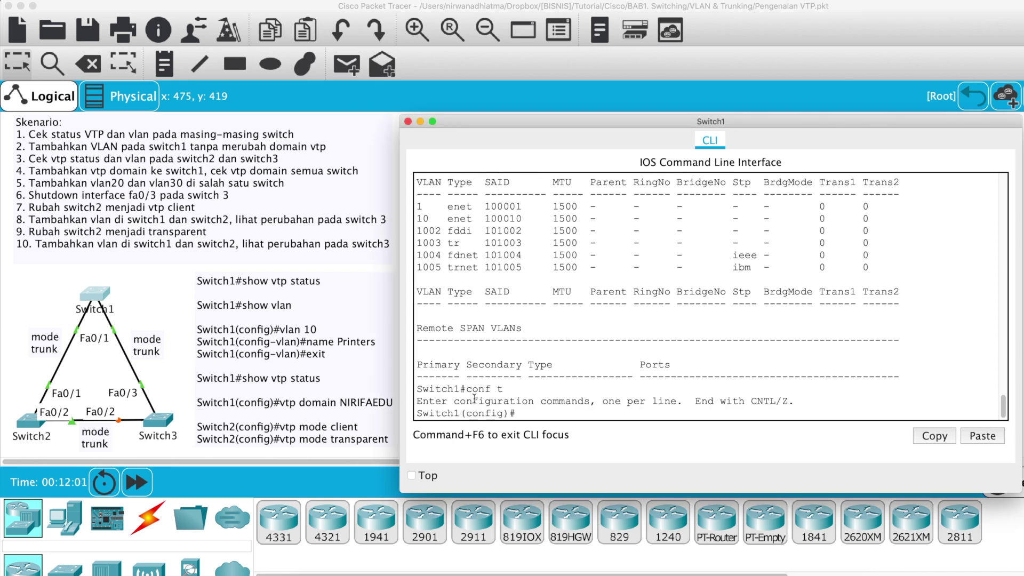
Step: Set Switch1's VTP domain to NIRIFAEDU and end configuration mode
type("vtp dom")
key("Tab")
type("N")
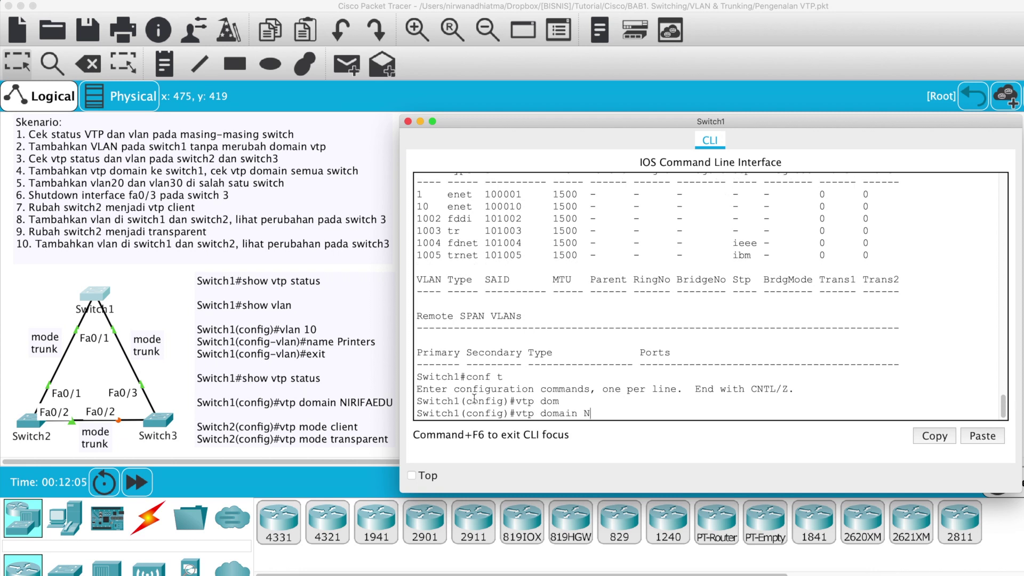
type("IRIFAEDU")
key("Return")
type("end")
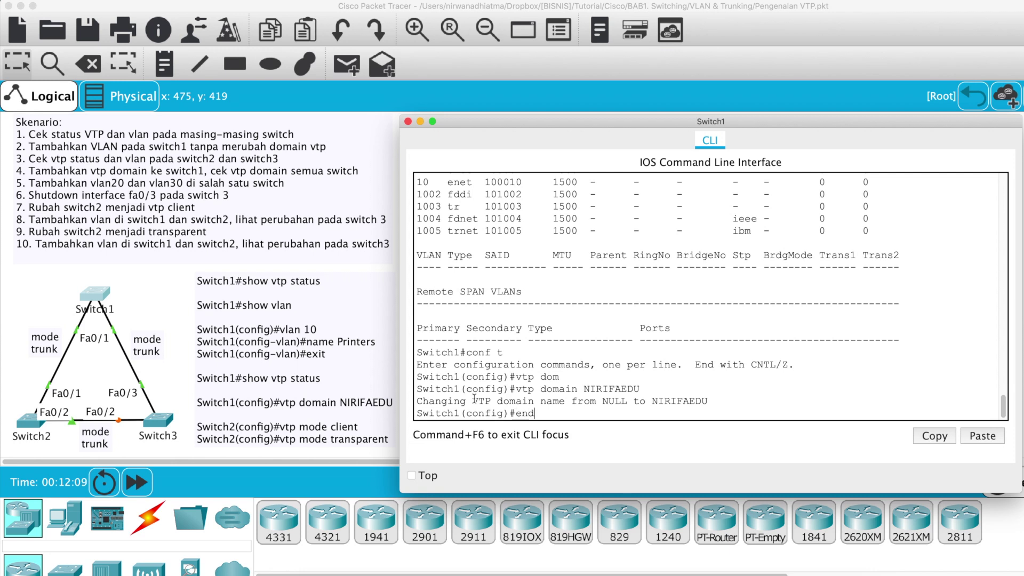
key("Return")
key("Return")
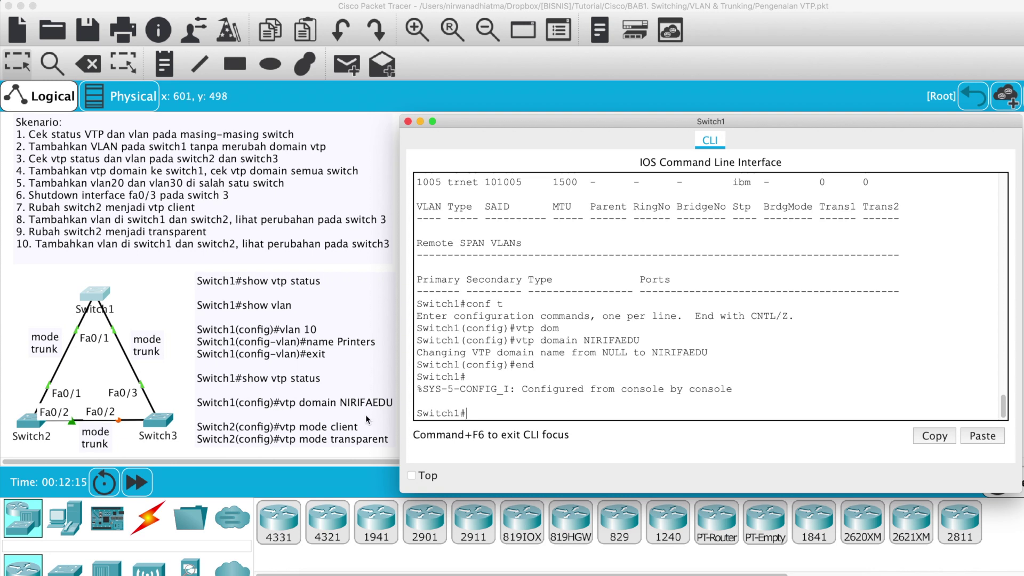
Step: On Switch2, run show vtp status and check the VTP domain name and configuration revision
left_click(28, 427)
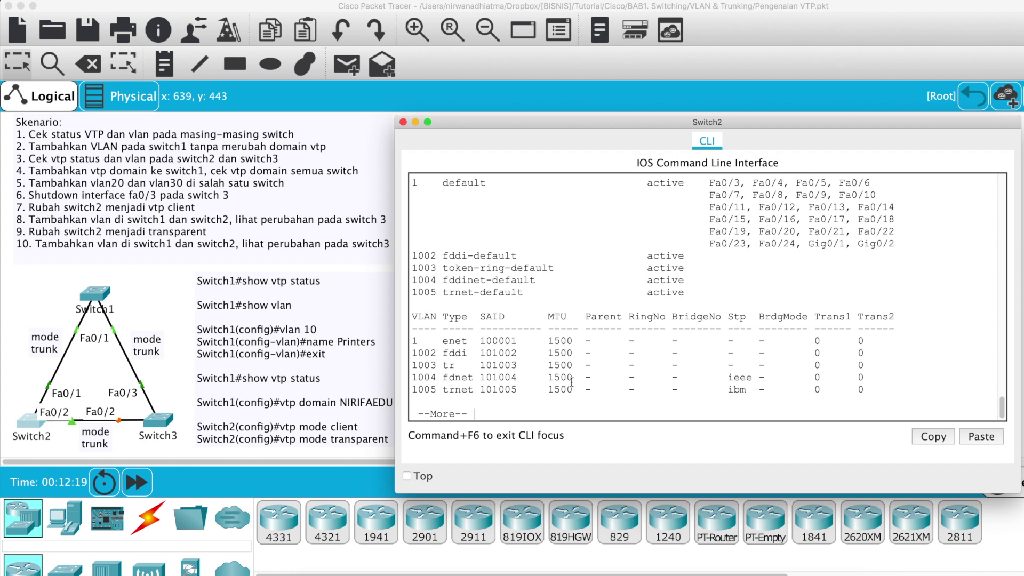
key("space")
type("sho")
key("Tab")
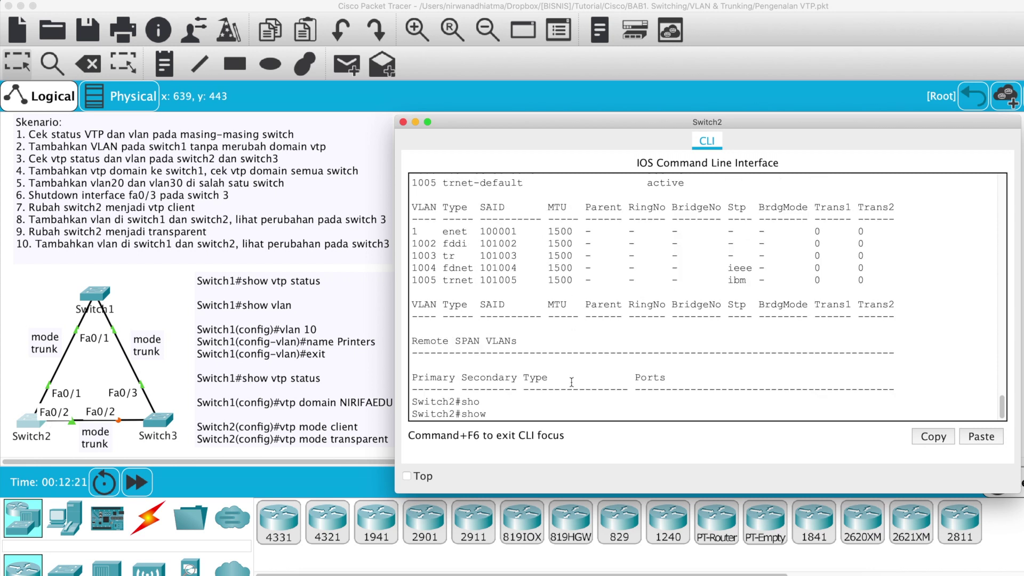
type("vtp statiu")
key("BackSpace")
type("us")
key("Return")
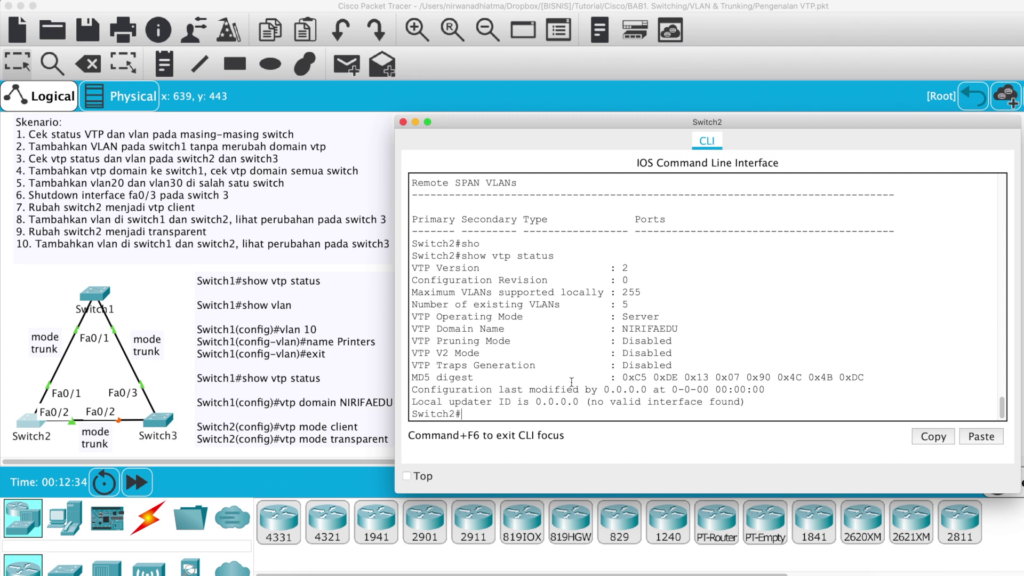
left_click_drag(679, 329, 384, 329)
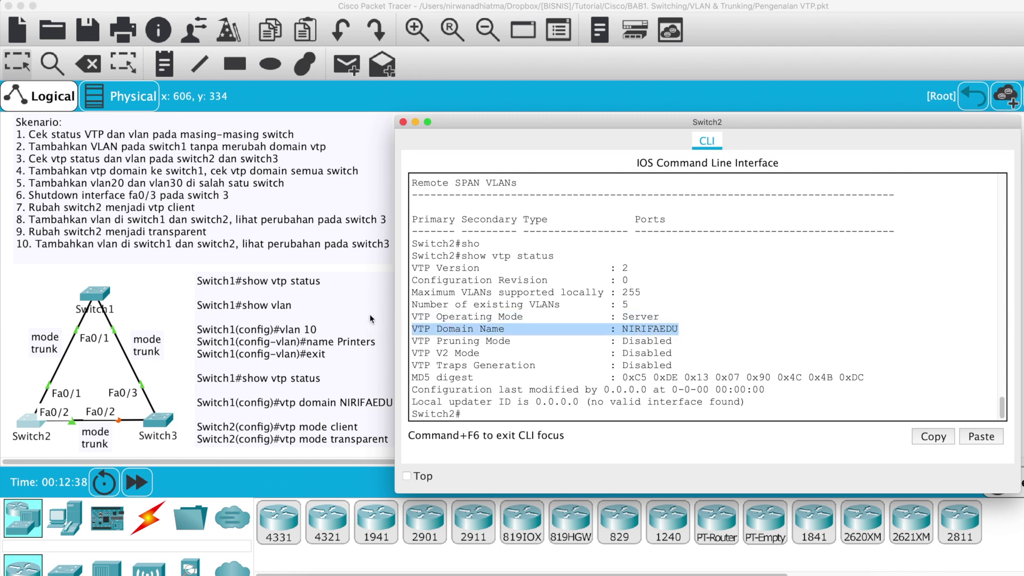
left_click_drag(639, 280, 398, 274)
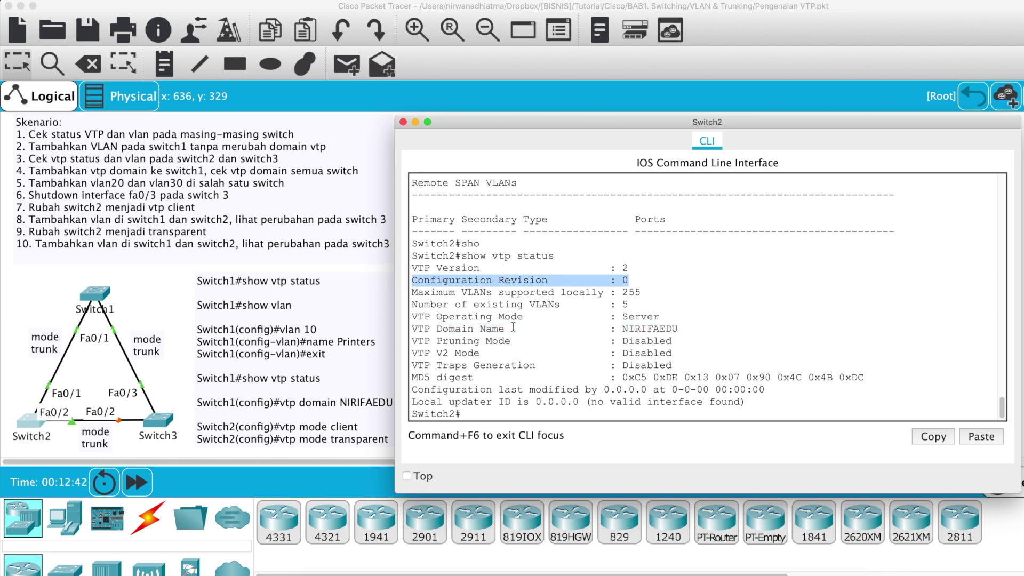
Step: Run show vlan on Switch2 and page through the whole VLAN list to look for VLAN 10
type("sho")
key("Tab")
type("vl")
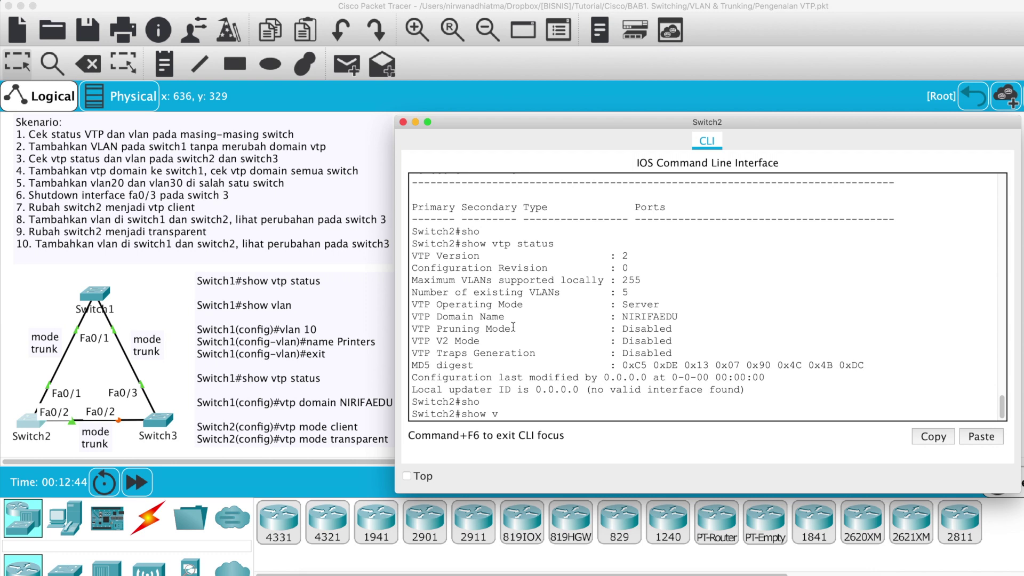
key("Tab")
key("Return")
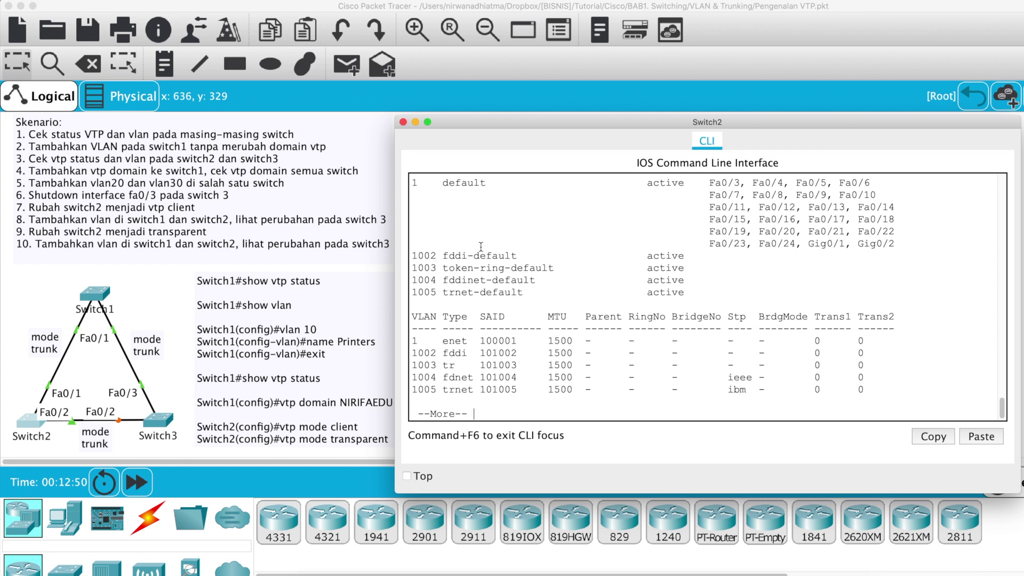
key("space")
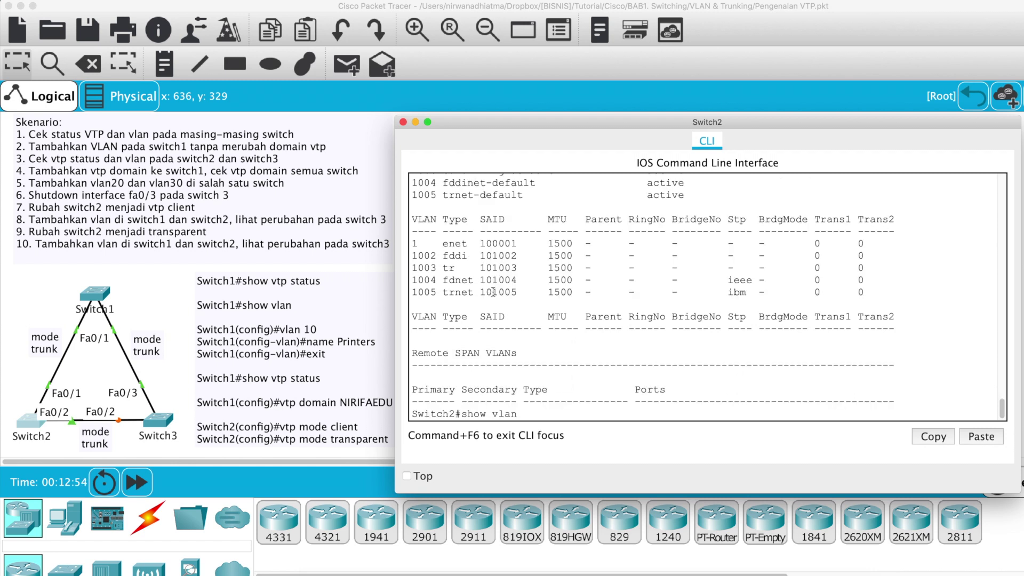
scroll(493, 292, "up", 3)
scroll(493, 292, "down", 3)
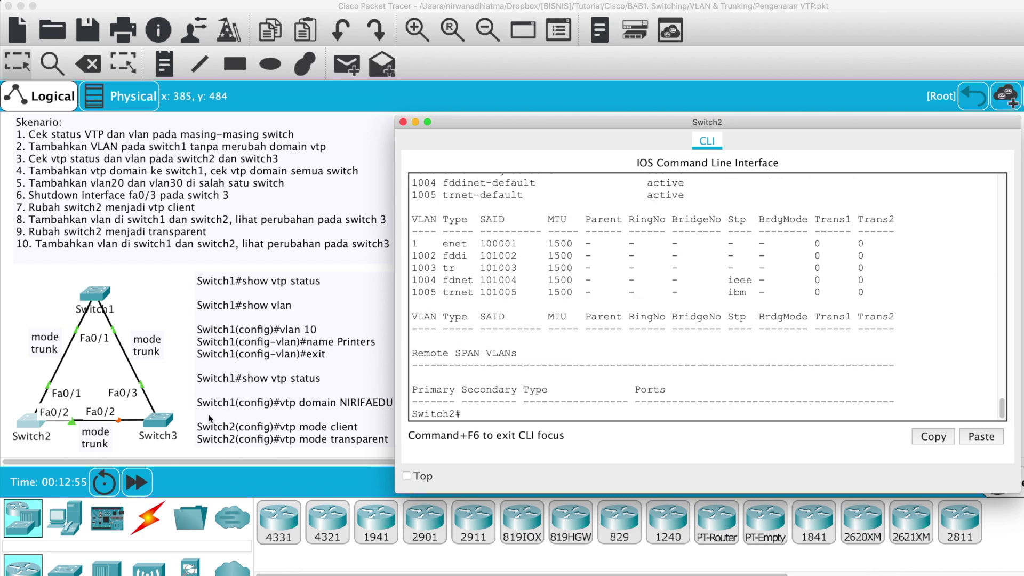
Step: On Switch3, run show vtp status and check the VTP domain name and configuration revision
left_click(159, 422)
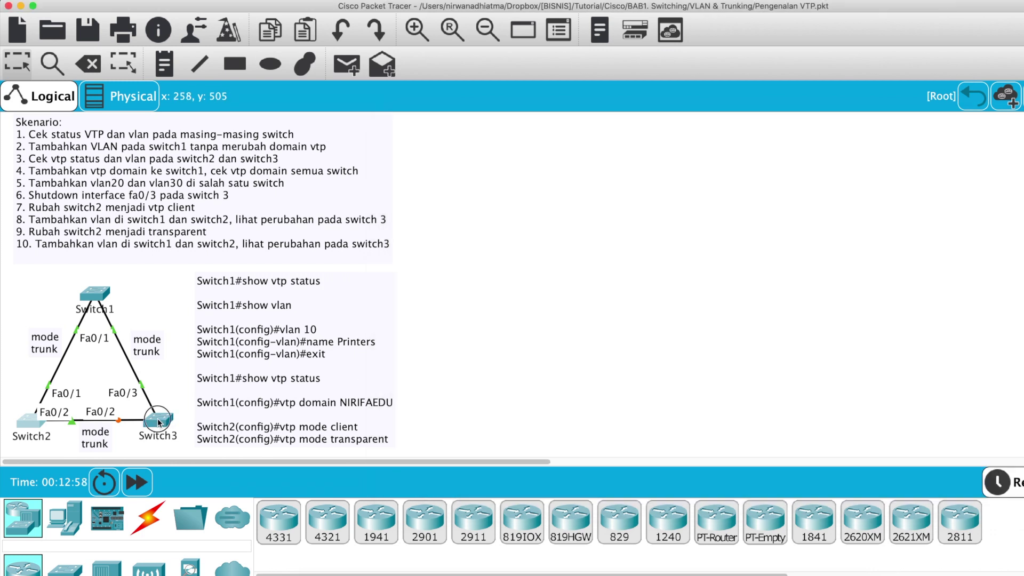
type("sho")
key("Tab")
type("vtp s")
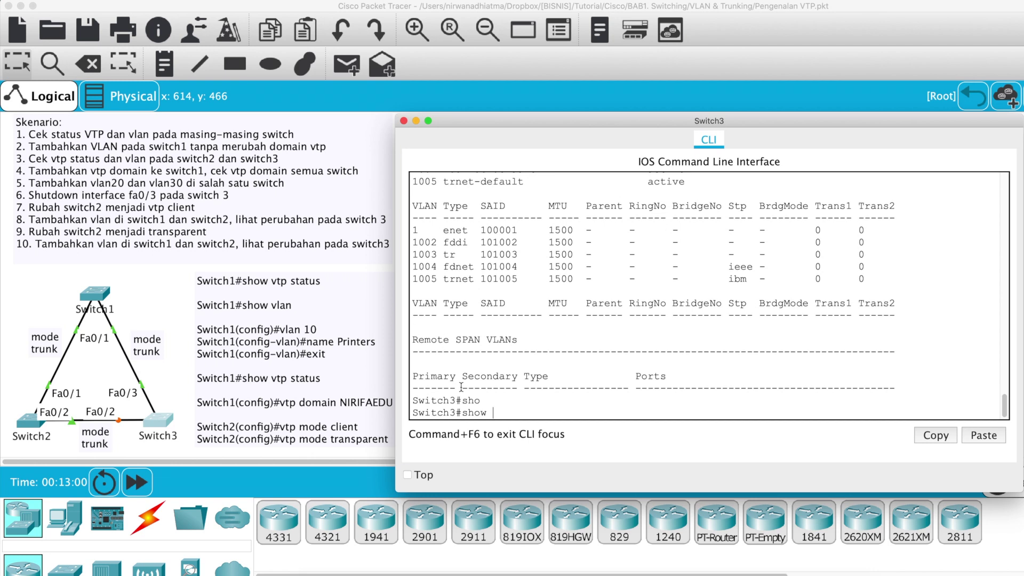
type("tttus")
key("Return")
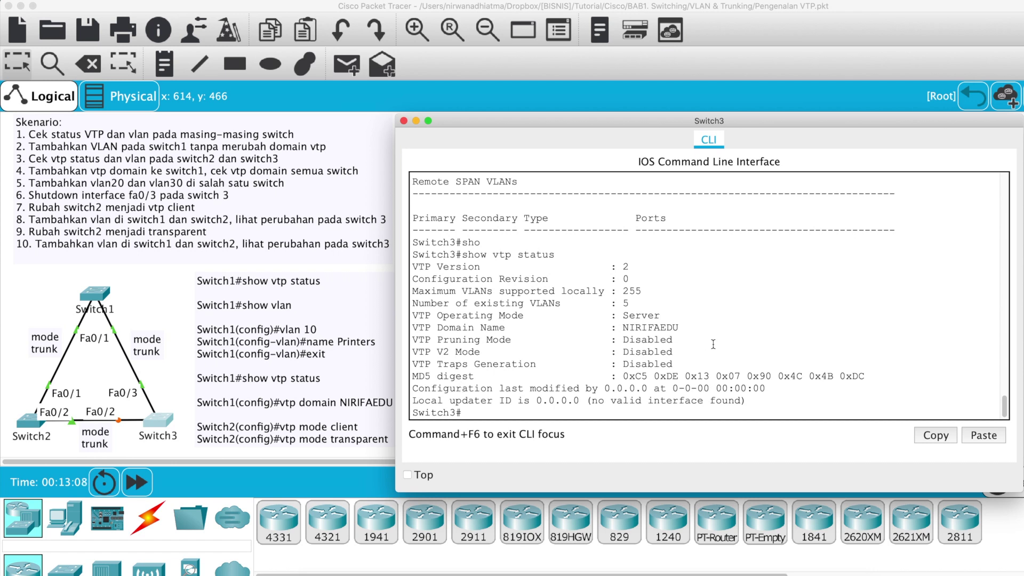
left_click_drag(681, 327, 390, 329)
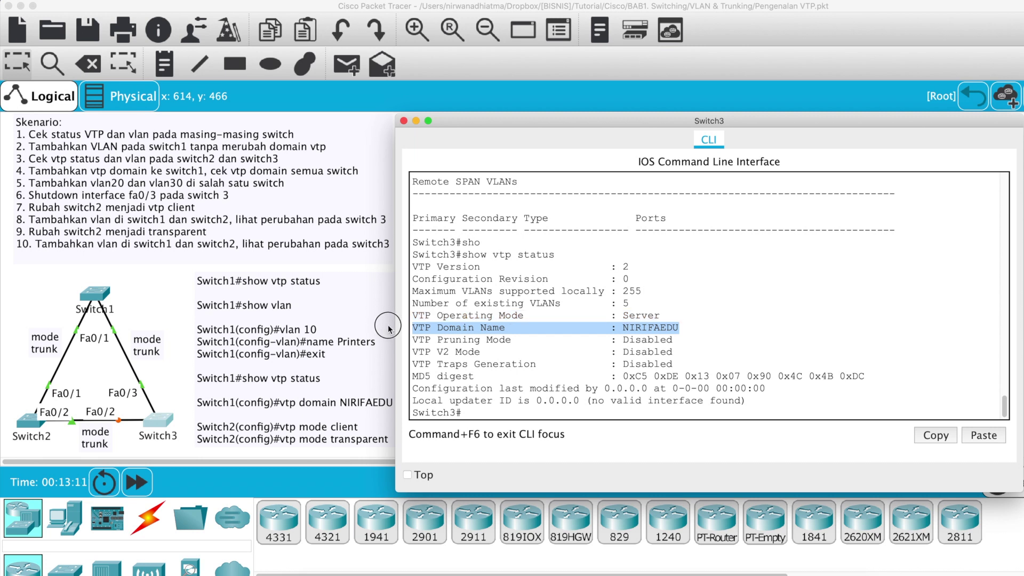
left_click_drag(645, 278, 410, 281)
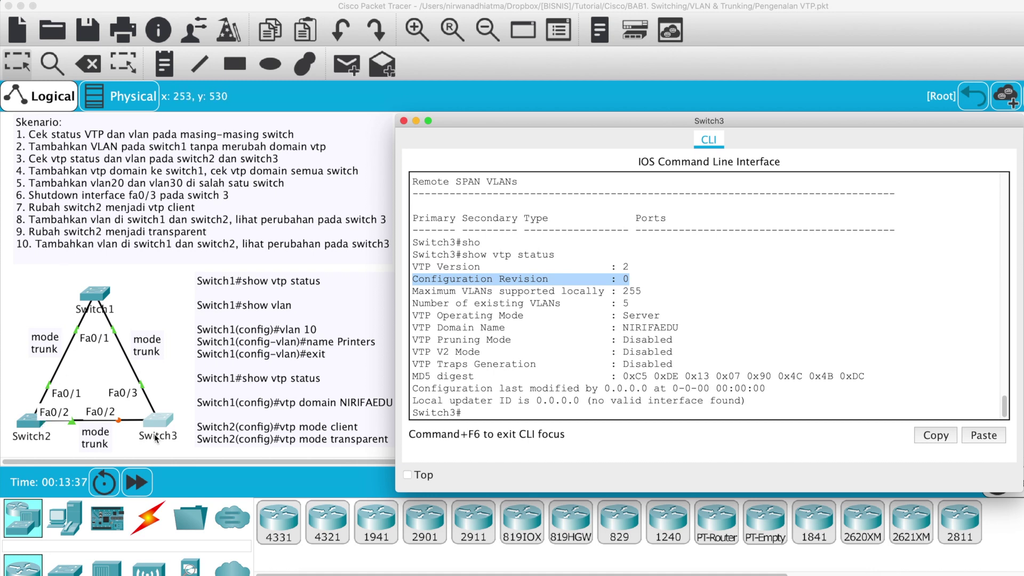
Step: On Switch2, create VLAN 20 with the name Management and end configuration mode
left_click(32, 424)
type("conf t")
key("Return")
type("vlan 20")
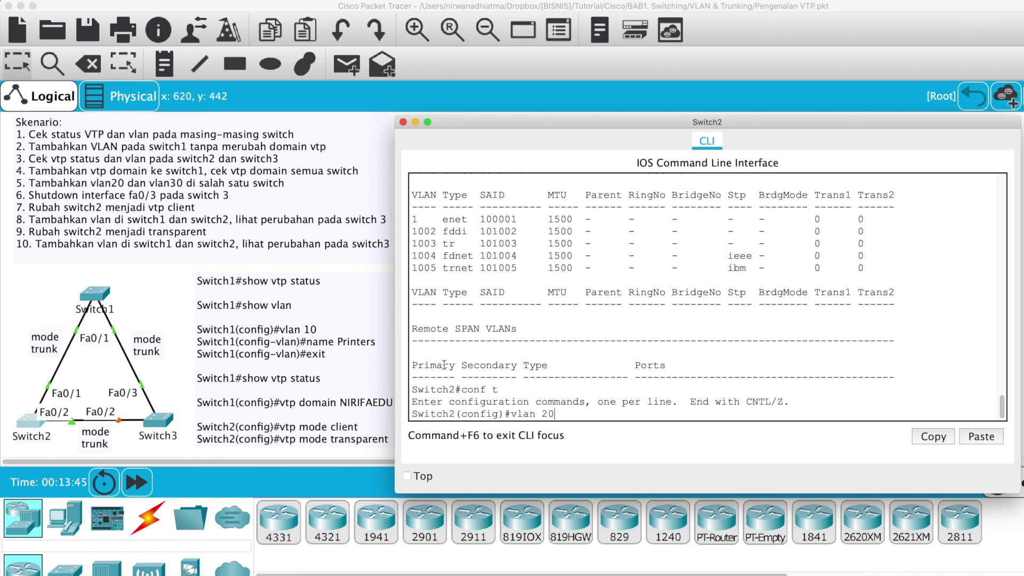
key("Return")
type("name ")
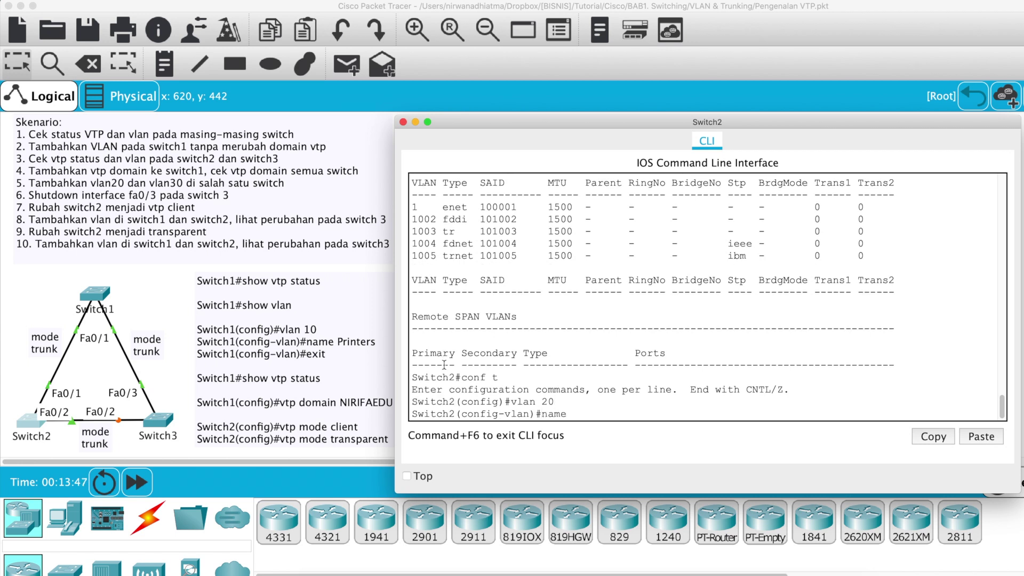
type("MAN")
key("BackSpace")
key("BackSpace")
type("anagement")
key("Return")
type("end")
key("Return")
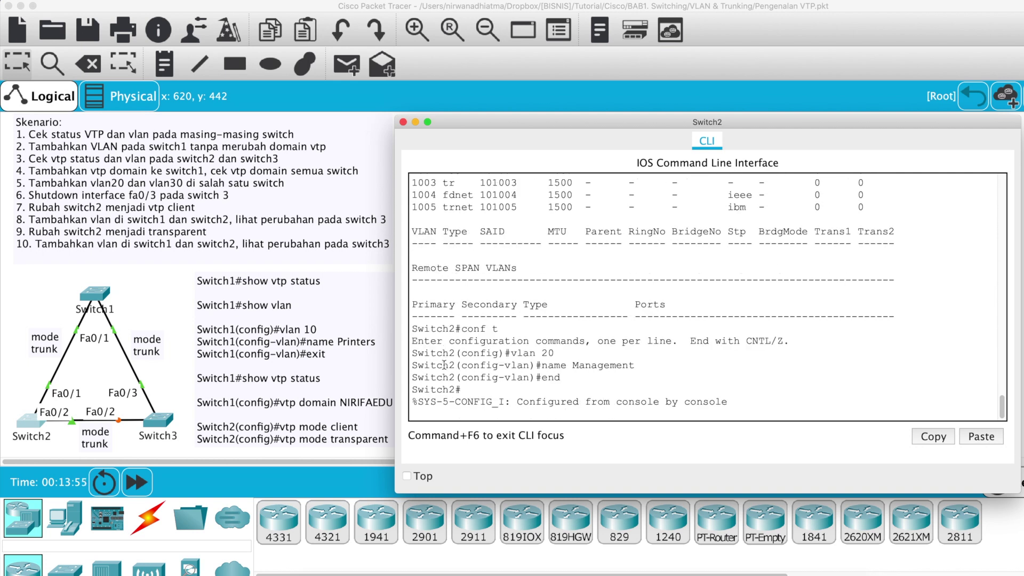
Step: Run show vtp status on Switch2 and check its configuration revision and number of existing VLANs
type("show vtp")
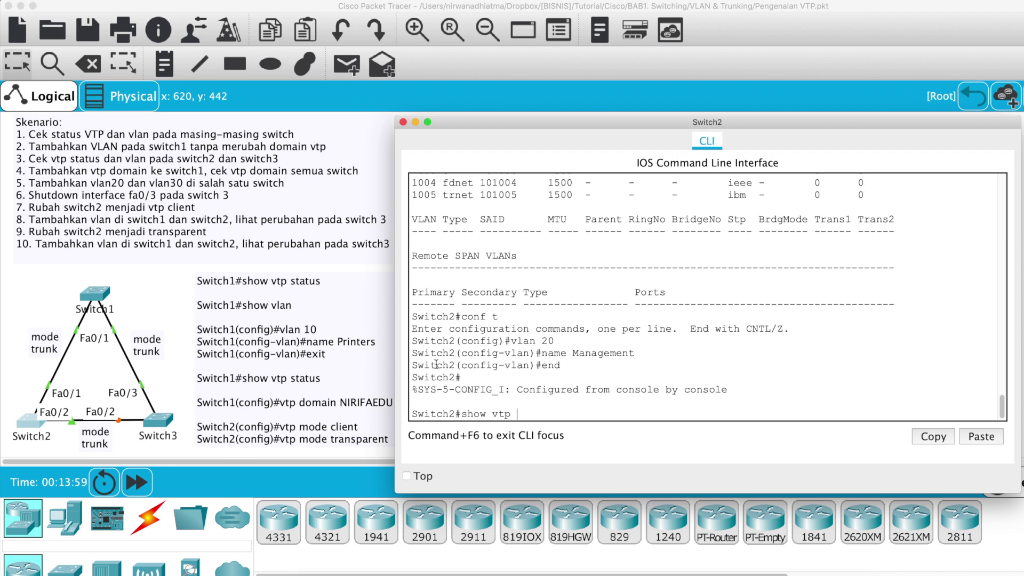
type(" status")
key("Return")
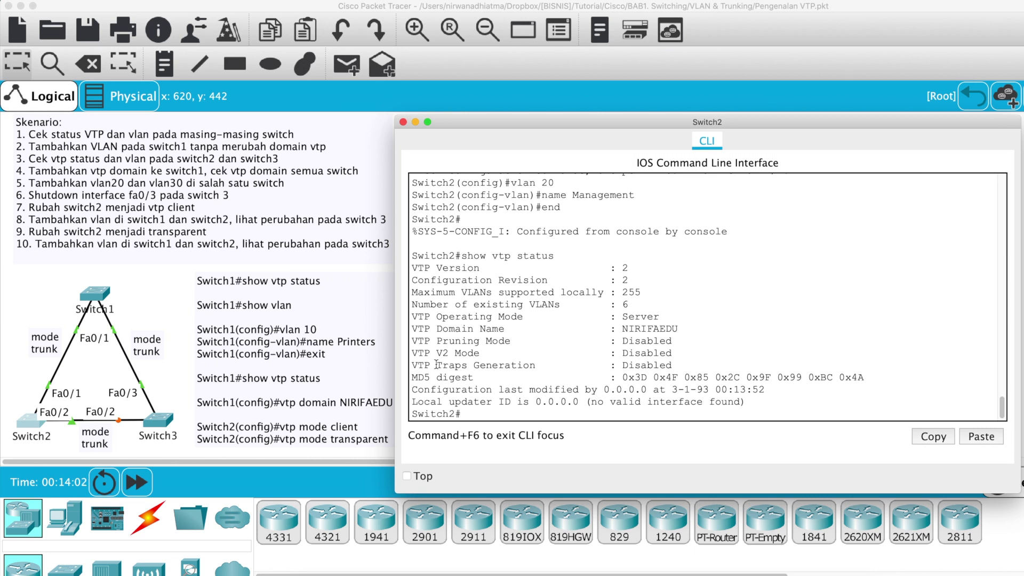
Step: Run show vlan on Switch2 and page through the whole list to check for VLAN 20
type("sh")
key("Tab")
type("vl")
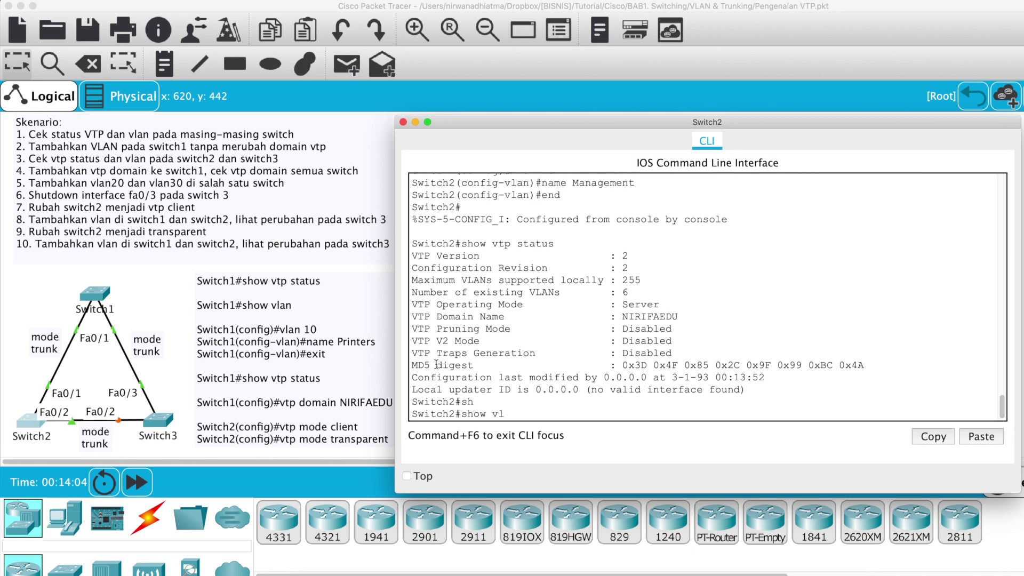
key("Tab")
key("Return")
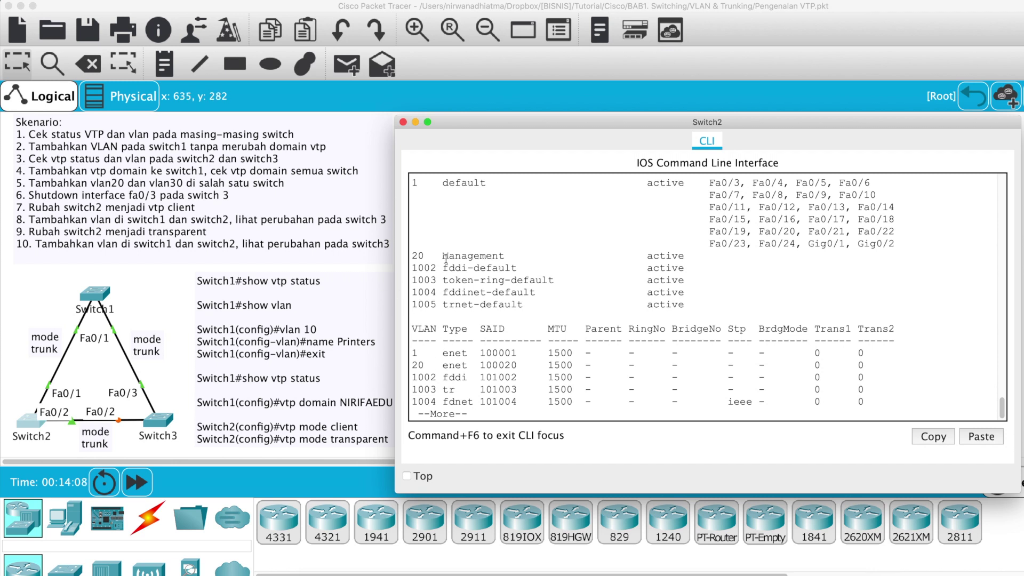
key("space")
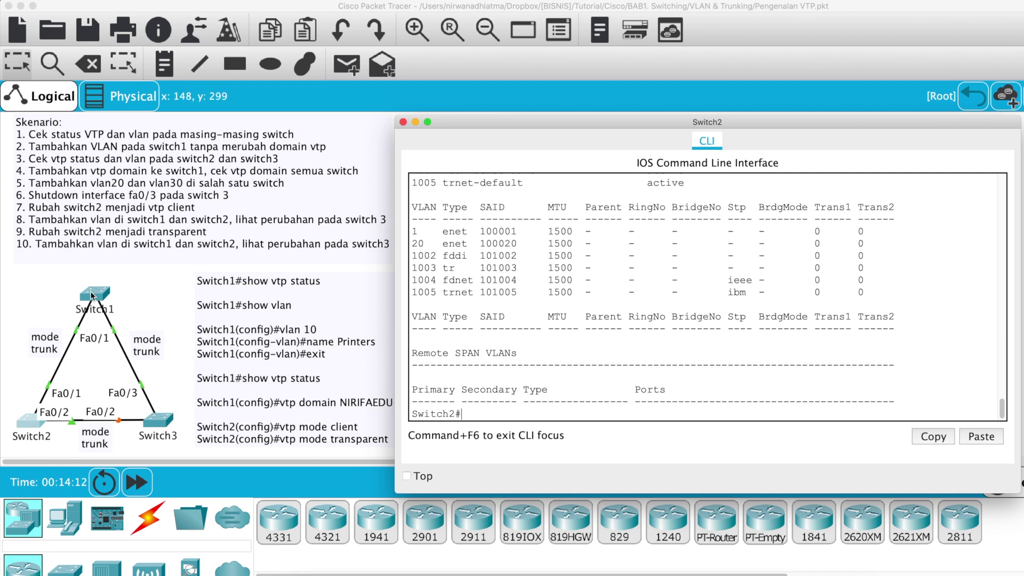
Step: On Switch3, run show vtp status and check the configuration revision
left_click(160, 420)
left_click(597, 384)
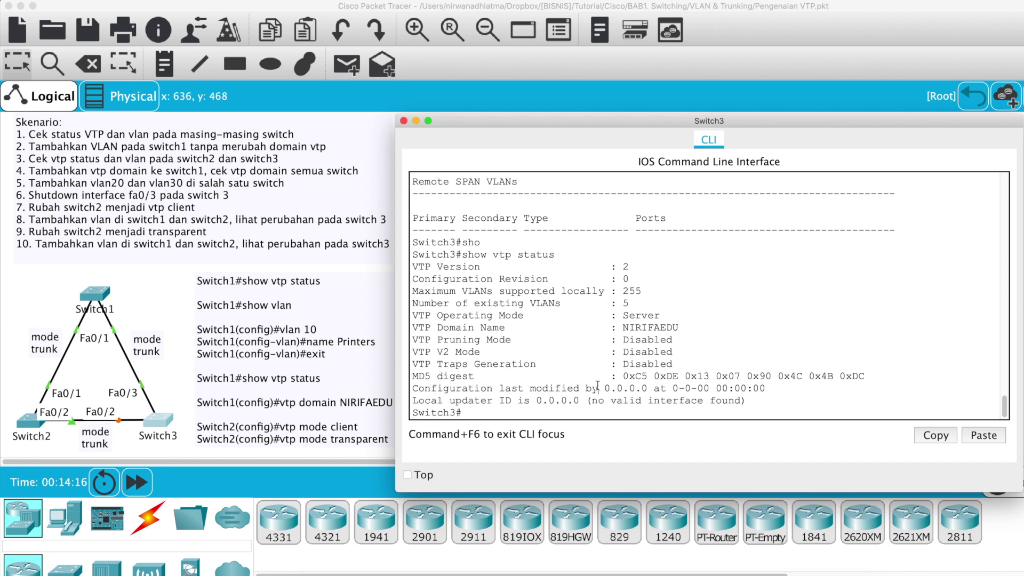
type("shopw")
key("Tab")
key("BackSpace")
key("Tab")
type("vtp status")
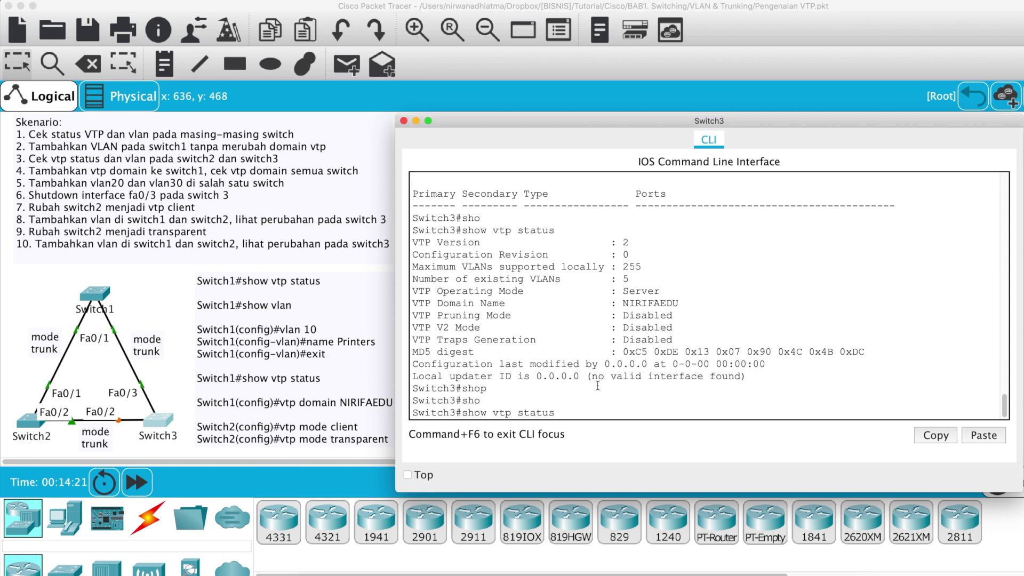
key("Return")
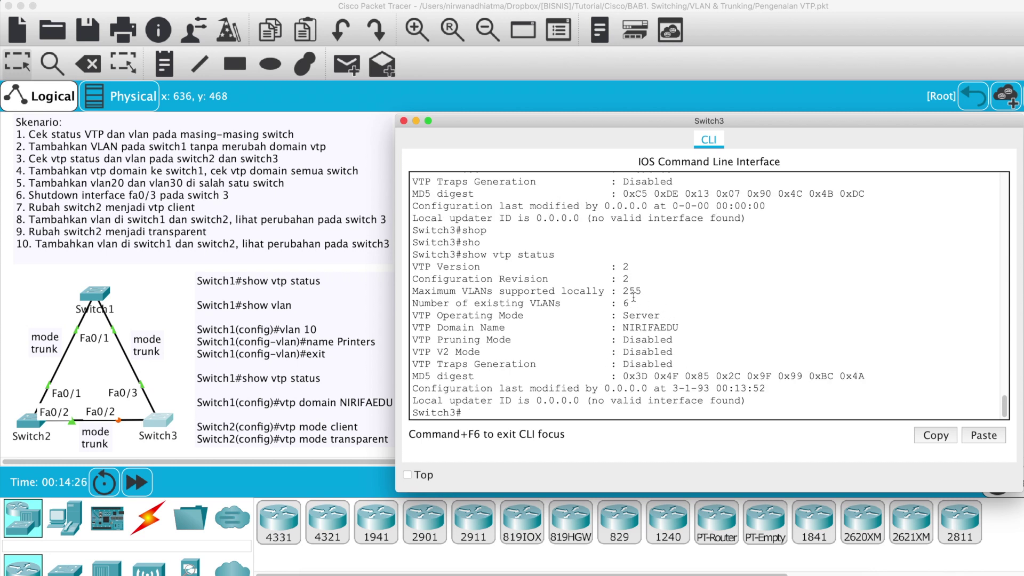
left_click_drag(631, 279, 398, 280)
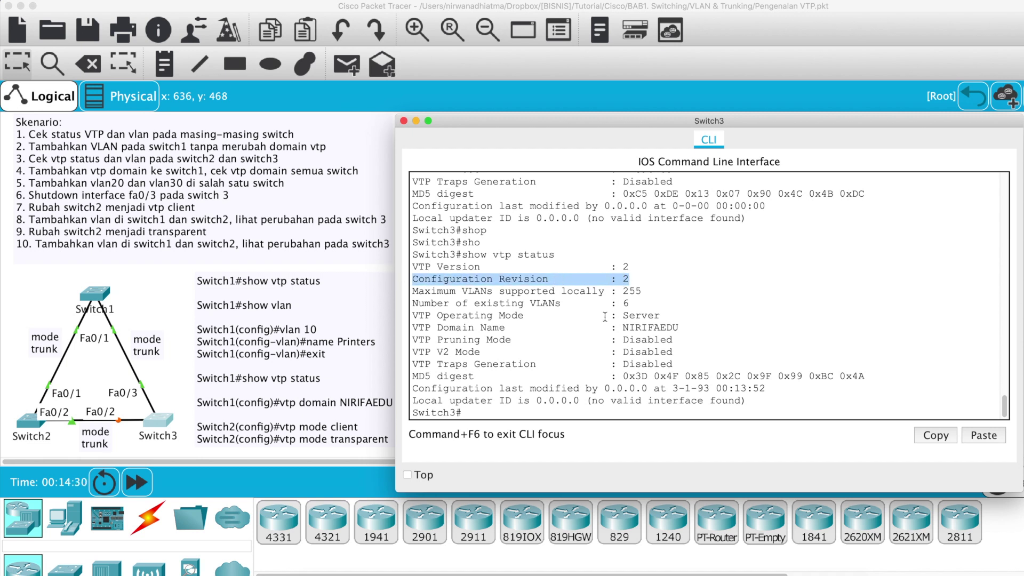
Step: Run show vlan on Switch3 and page through the list to look for VLAN 20
type("sh vlan")
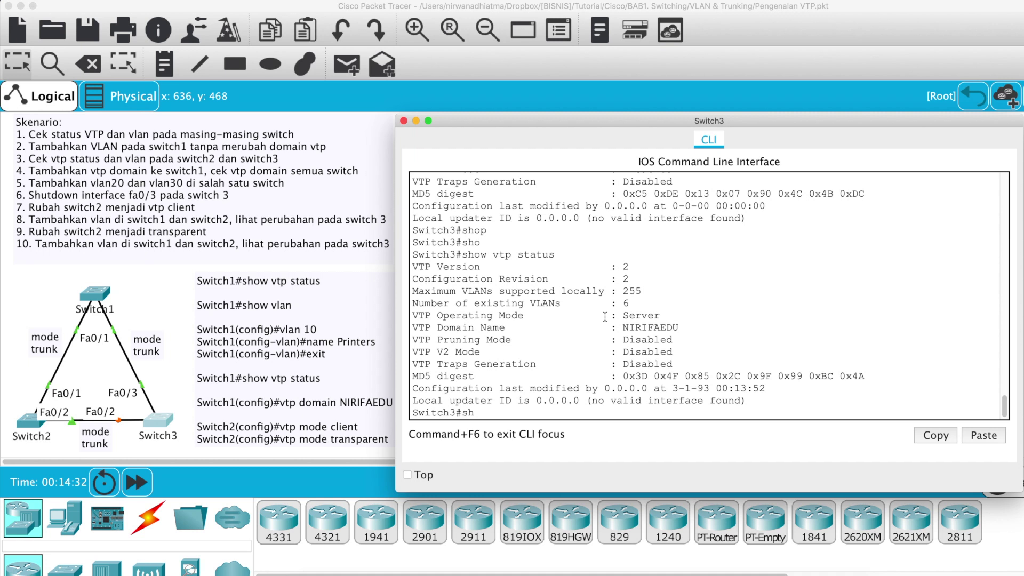
key("Return")
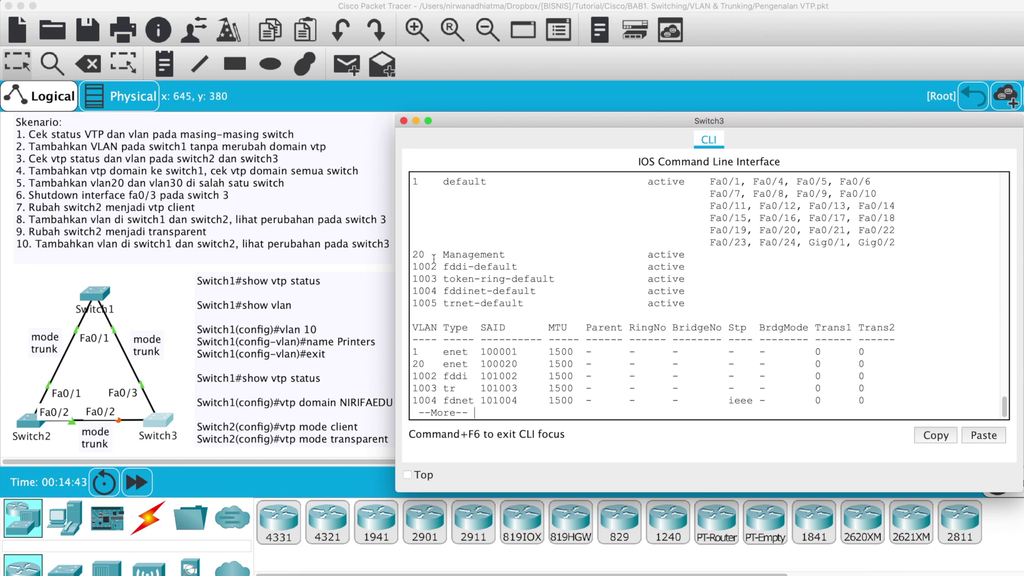
key("space")
Step: On Switch3, create VLAN 30 with the name IT and end configuration mode
type("cobf t")
key("BackSpace")
key("BackSpace")
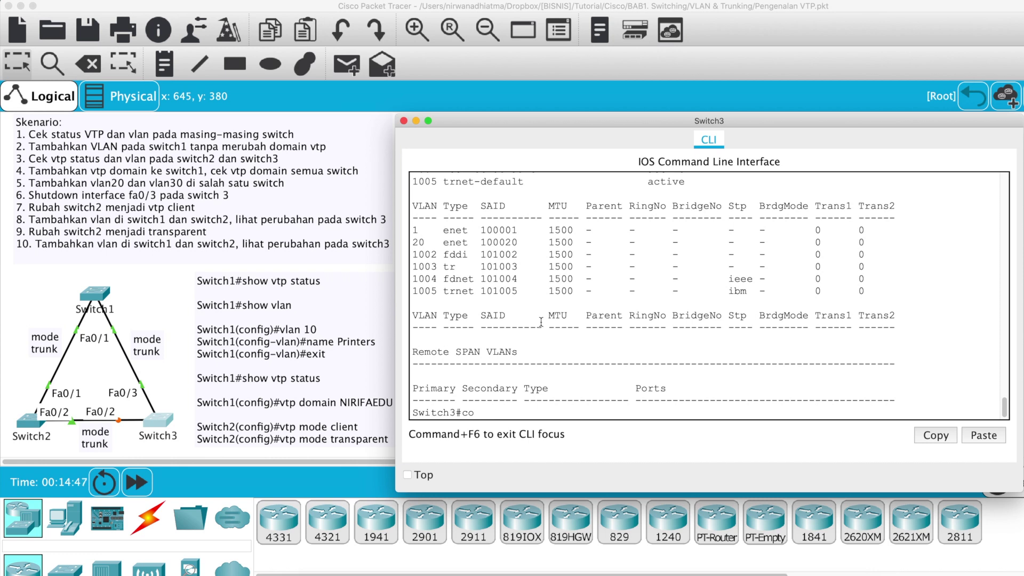
type("nf t")
key("Return")
type("\\")
type("vlan 30")
key("Return")
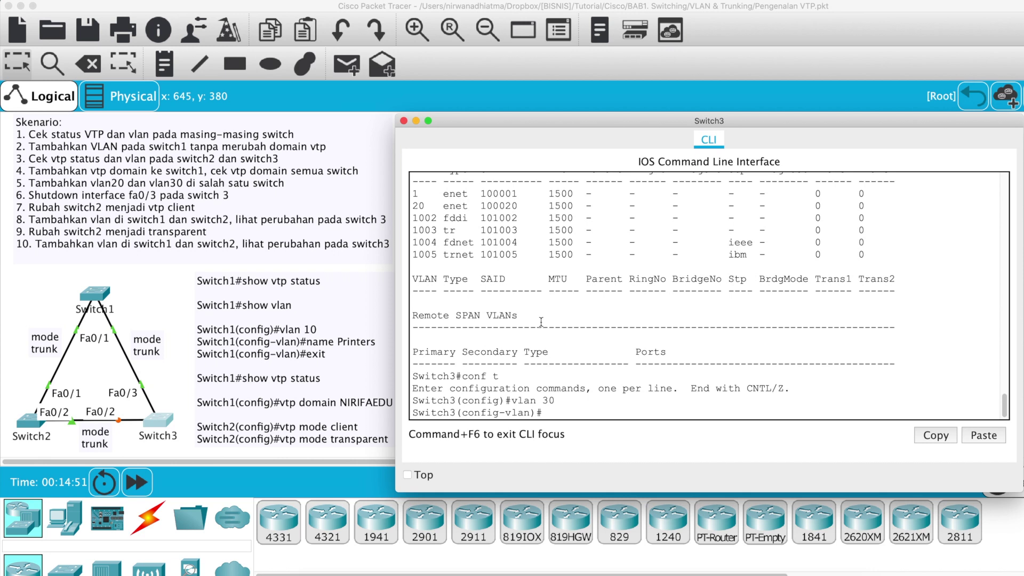
type("name IT")
key("Return")
type("end")
key("Return")
key("Return")
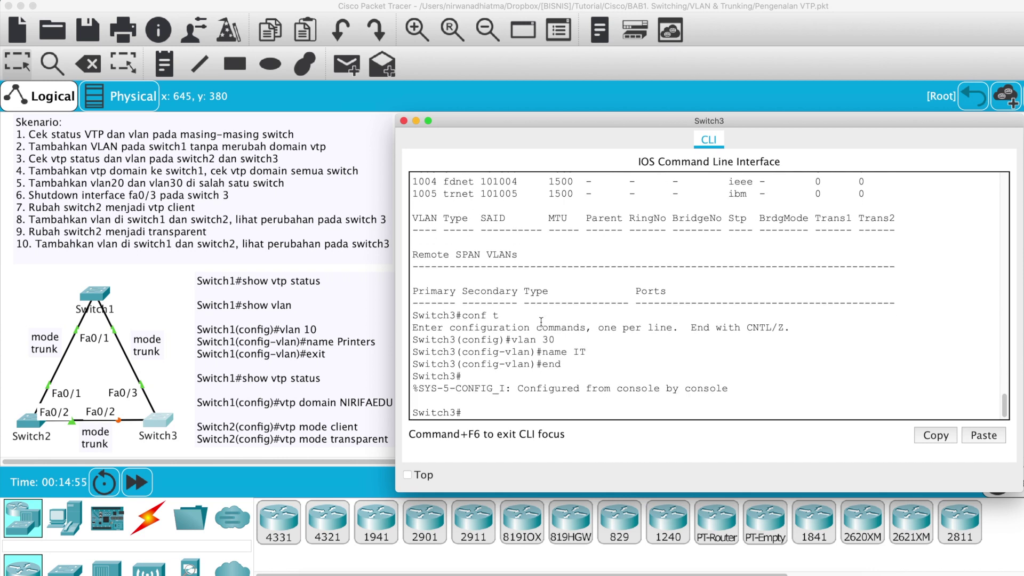
Step: Run show vlan on Switch3 and page through the list to check for VLANs 20 and 30
scroll(535, 324, "up", 3)
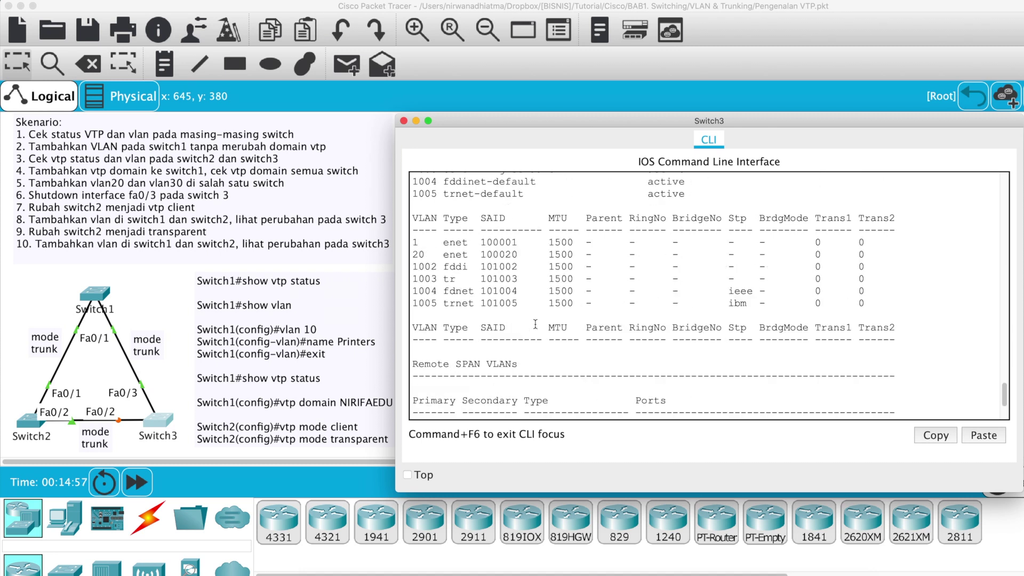
scroll(536, 324, "down", 3)
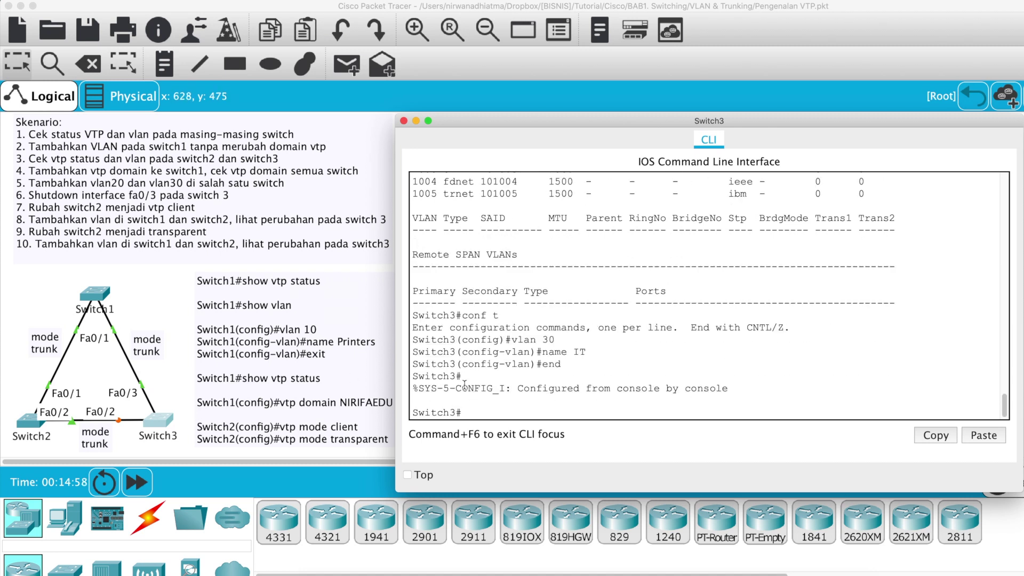
type("show vlan")
key("Return")
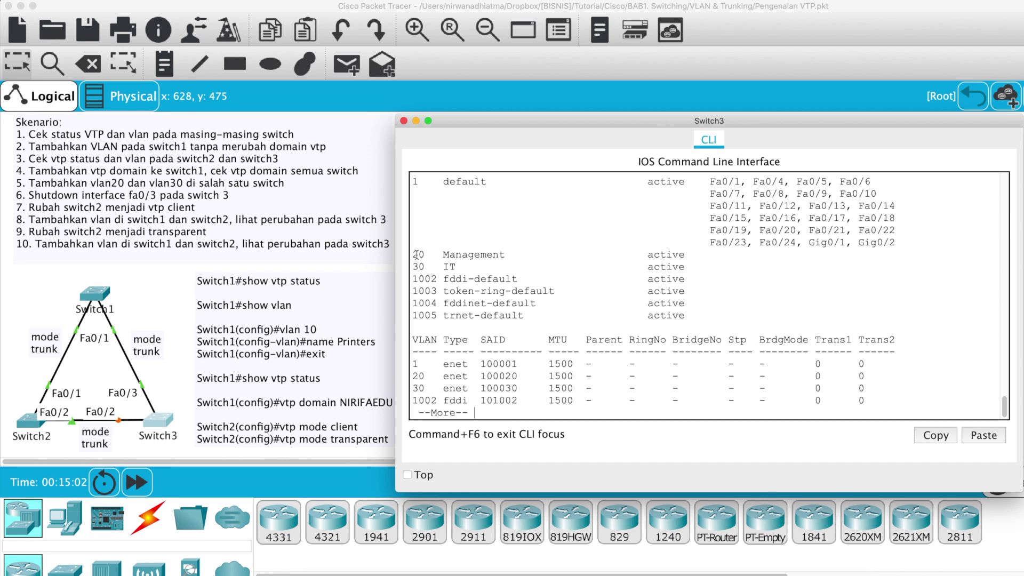
key("space")
Step: Run show vtp status on Switch3 and check the configuration revision after adding VLAN 30
type("show vtp")
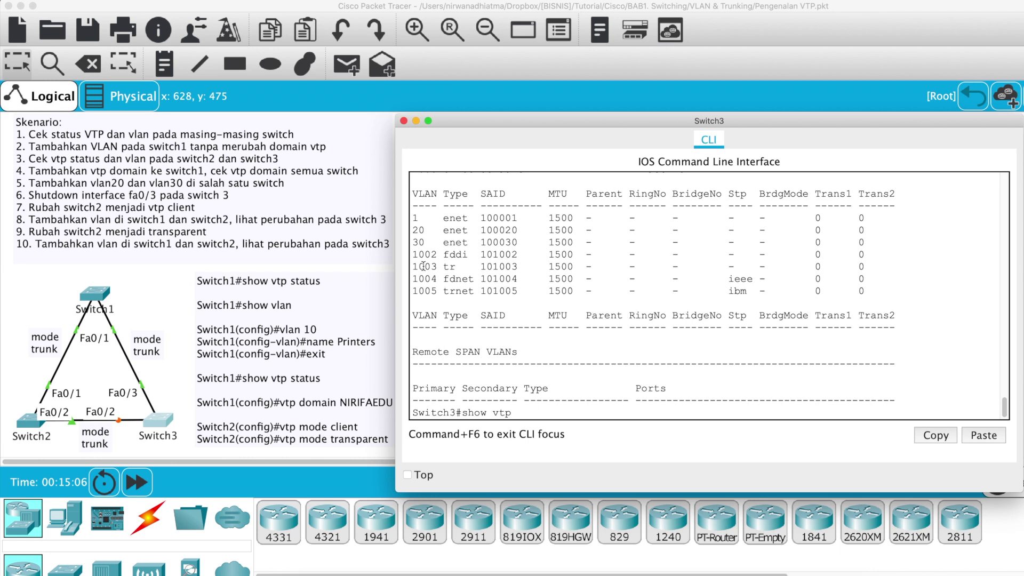
type(" status")
key("Return")
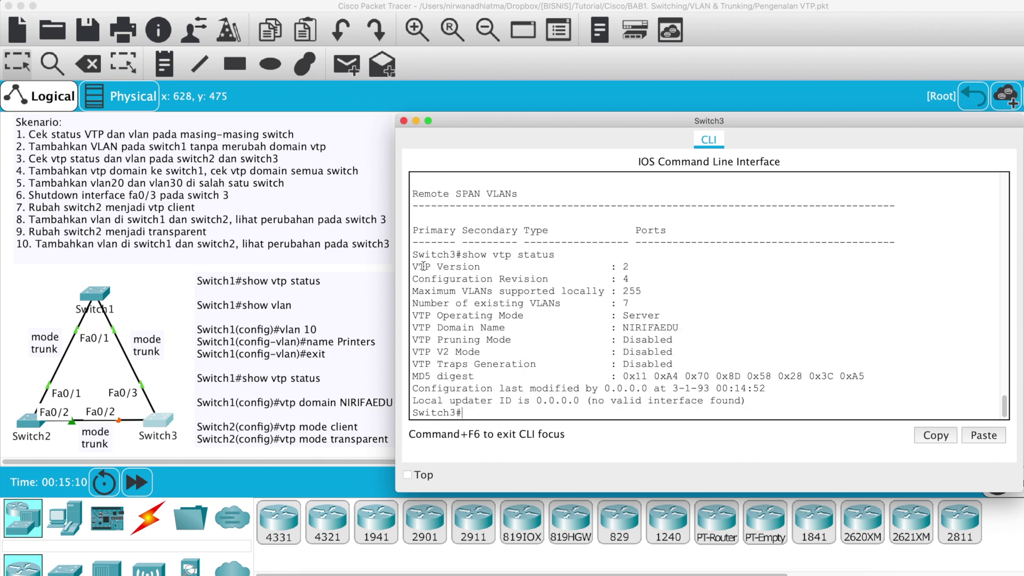
left_click_drag(629, 279, 398, 279)
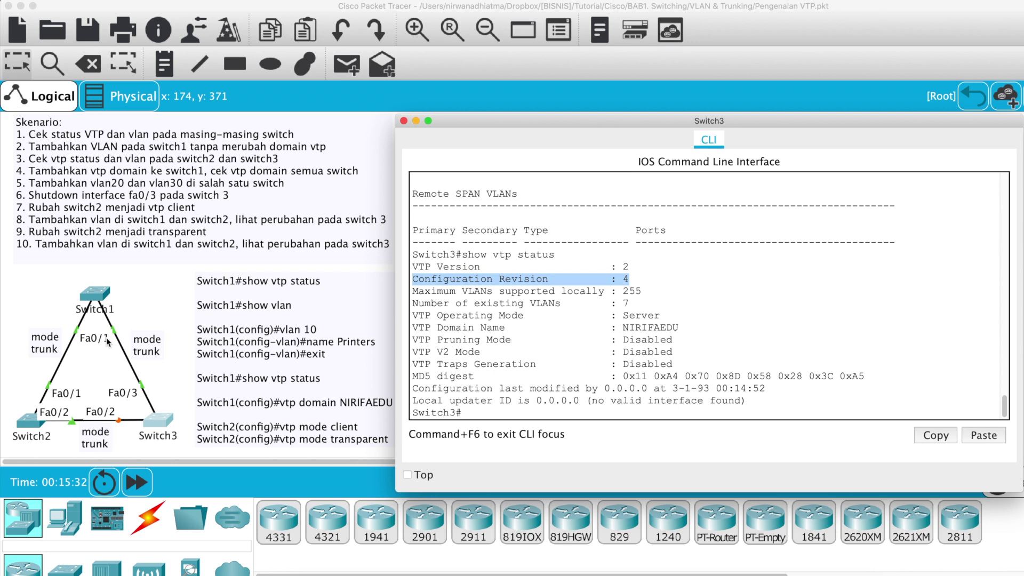
mouse_move(191, 319)
left_mouse_down()
mouse_move(190, 369)
mouse_move(333, 369)
left_mouse_up()
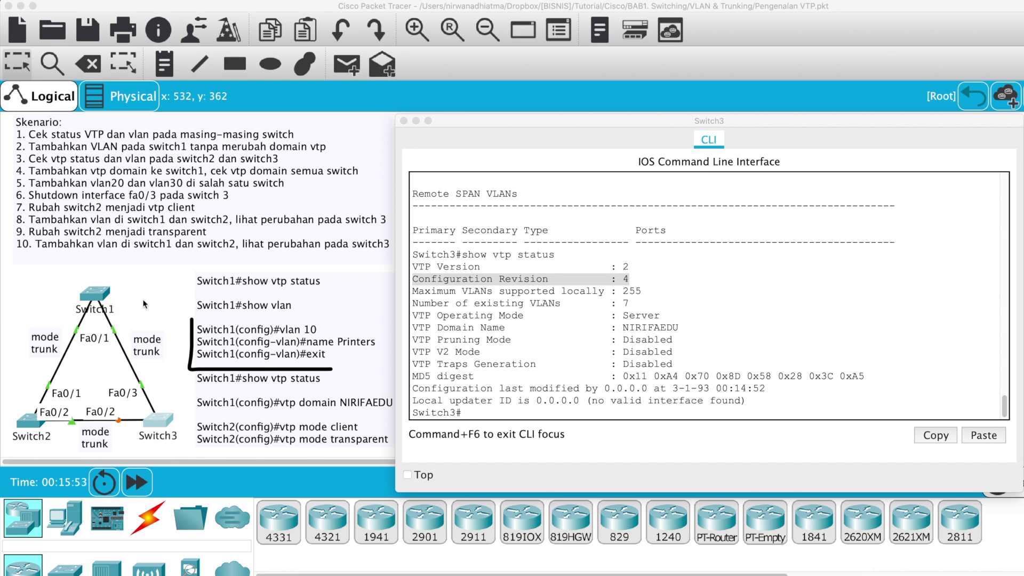
Step: On Switch1, run show vtp status and check the configuration revision
left_click(106, 295)
type("show vtp status")
key("Return")
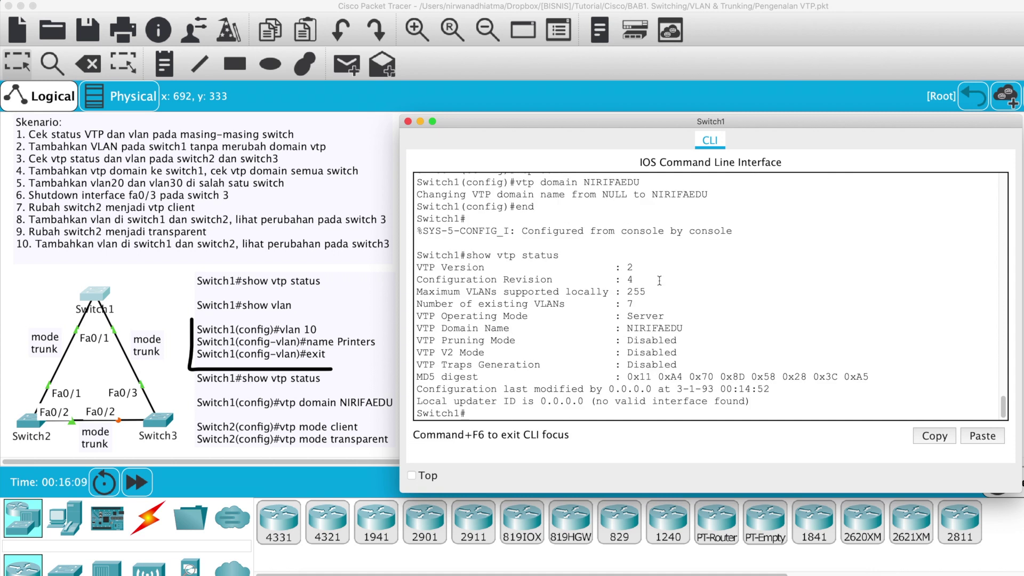
left_click_drag(659, 280, 419, 278)
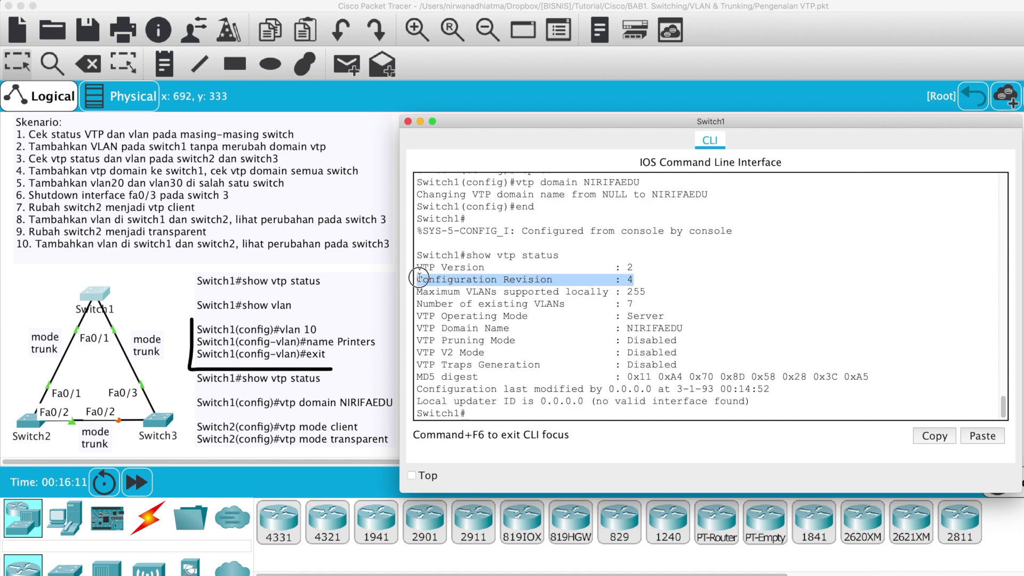
Step: Run show vlan on Switch1 to check which VLANs it holds
type("show vl;")
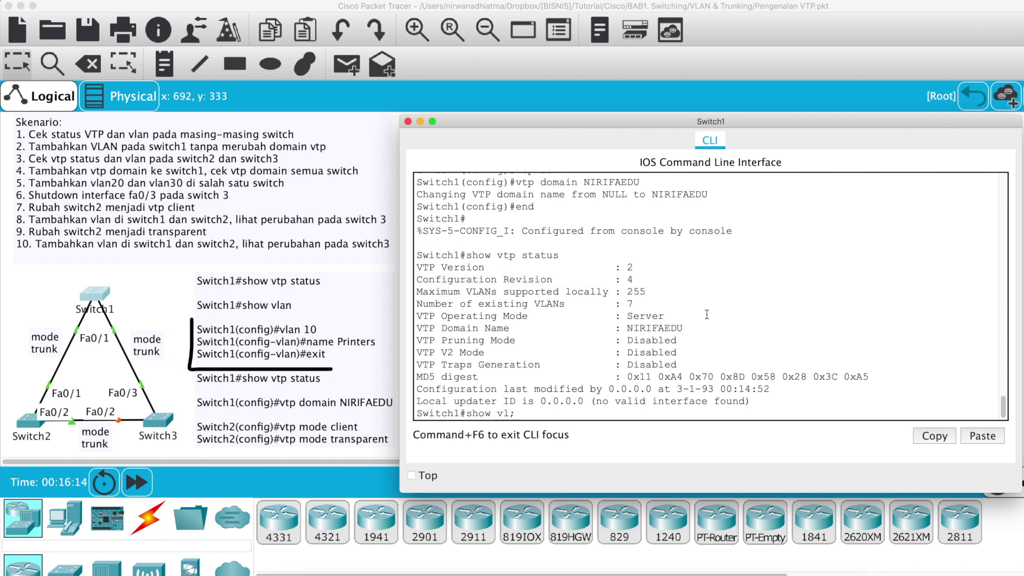
key("BackSpace")
type("an")
key("Return")
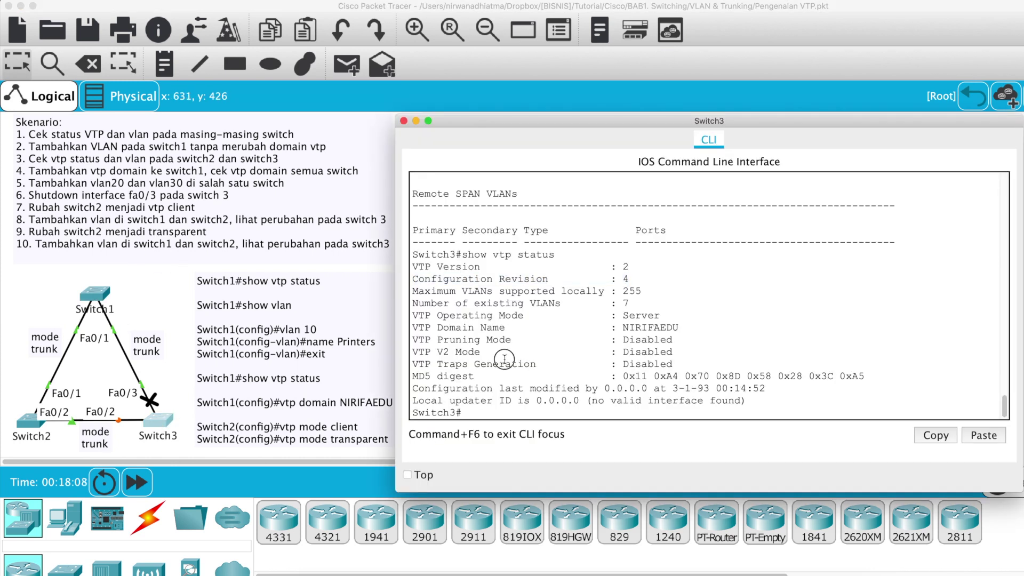
Step: On Switch3, enter configuration mode and shut down interface FastEthernet 0/3
left_click(504, 359)
type("conf t")
key("Return")
type("inter")
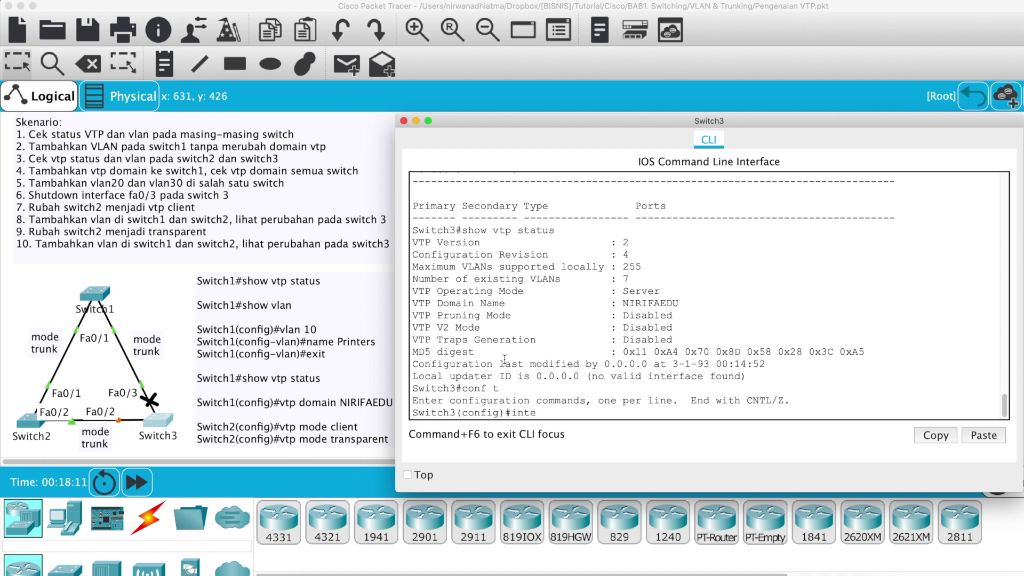
key("Tab")
type("f")
key("Tab")
type("0/3")
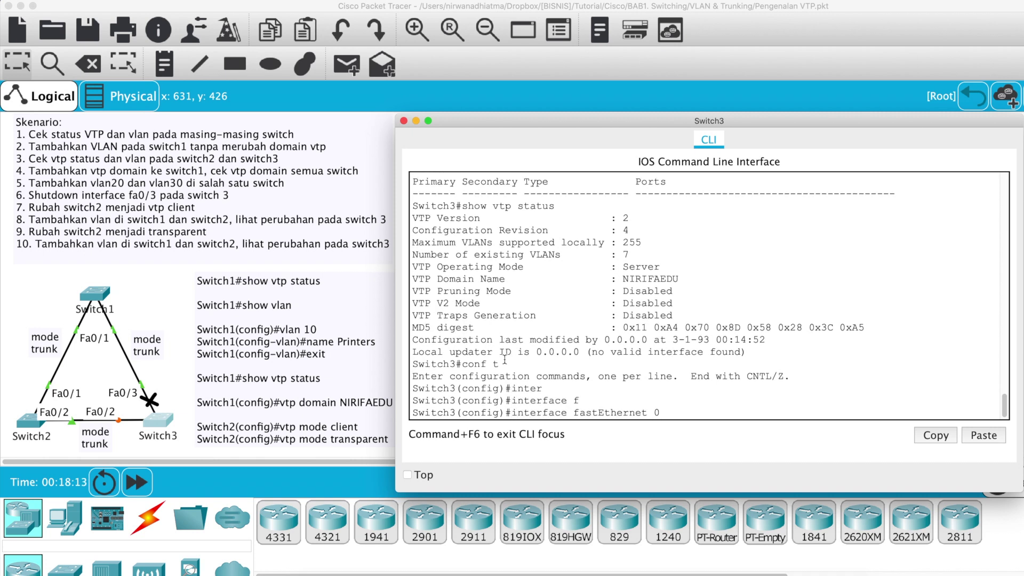
key("Return")
type("shu")
key("Tab")
key("Return")
Step: End configuration mode on Switch3 and save the running configuration with wr
type("end")
key("Return")
key("Return")
type("wr")
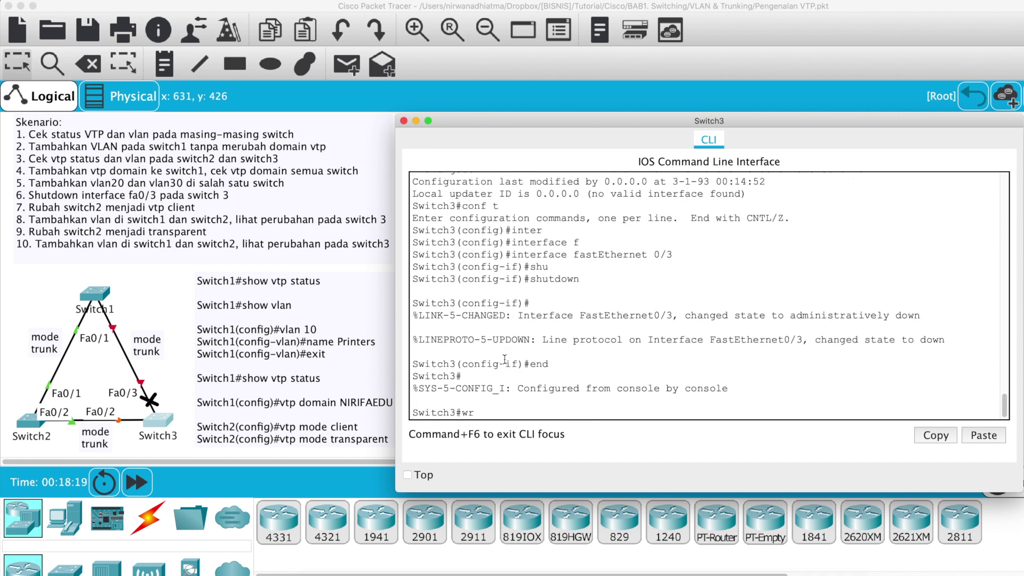
key("Return")
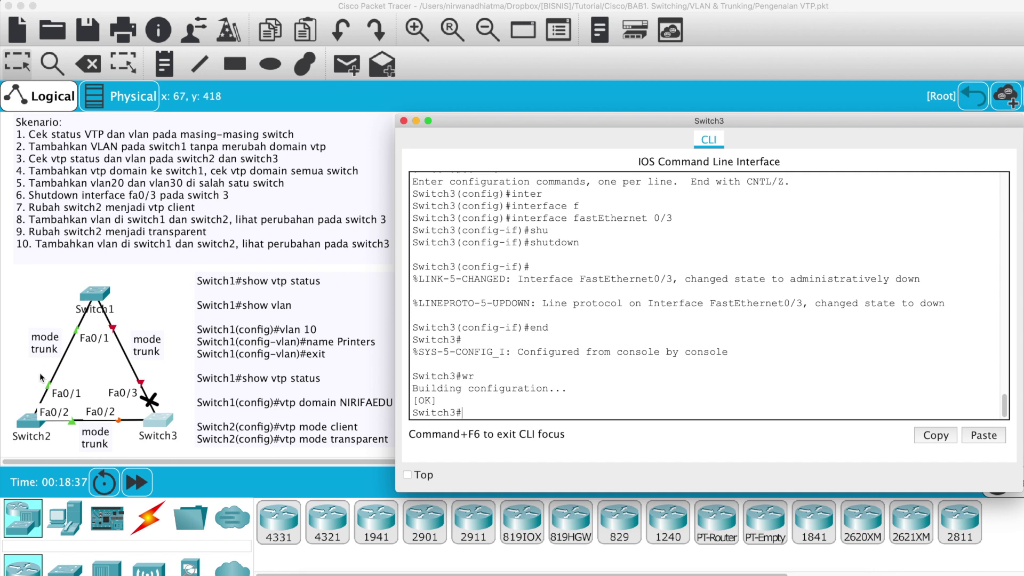
Step: On Switch2, enter configuration mode, set the VTP mode to client and end configuration mode
left_click(26, 423)
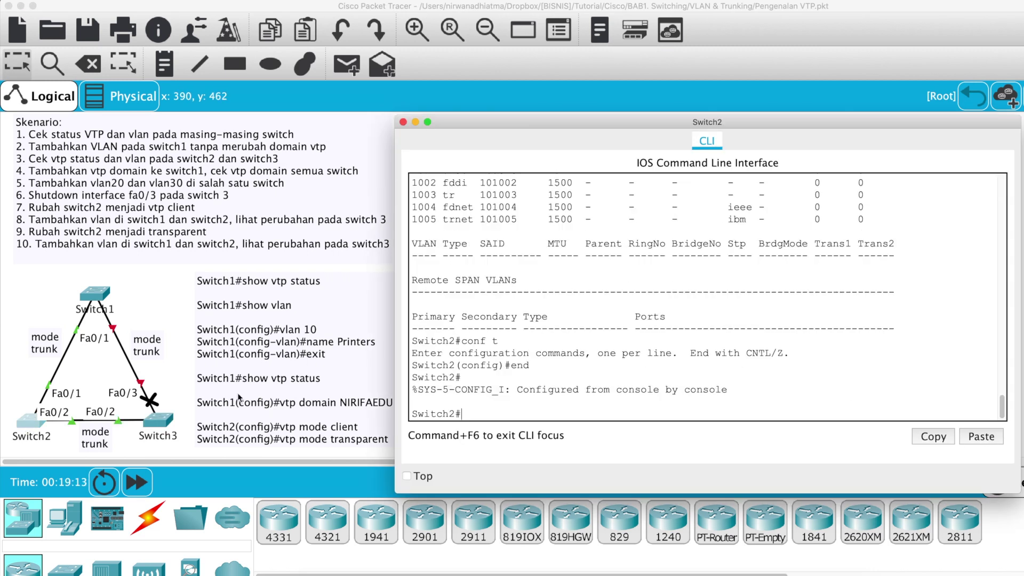
left_click(239, 398)
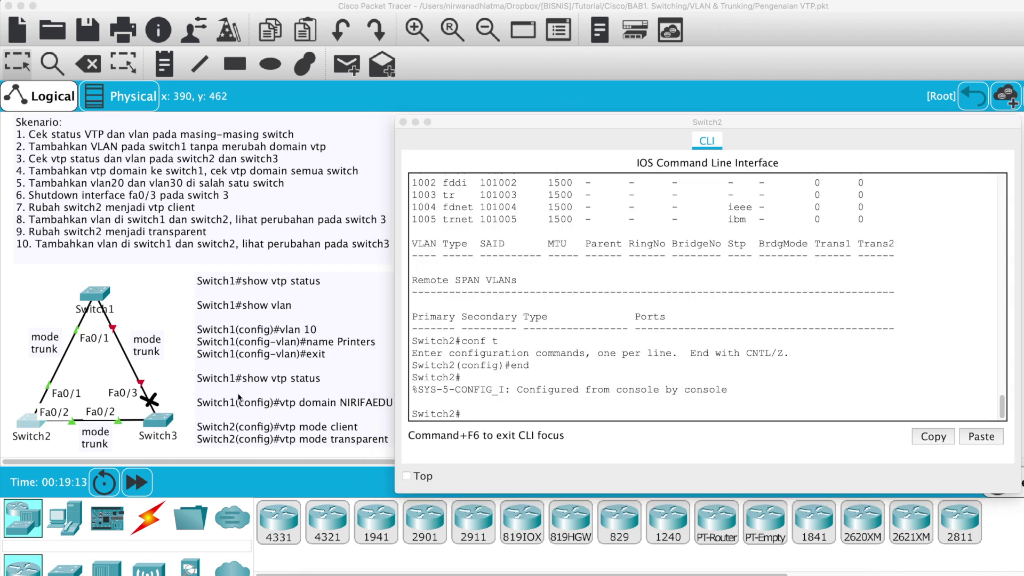
left_click(190, 447)
left_click_drag(190, 447, 191, 449)
left_click(535, 403)
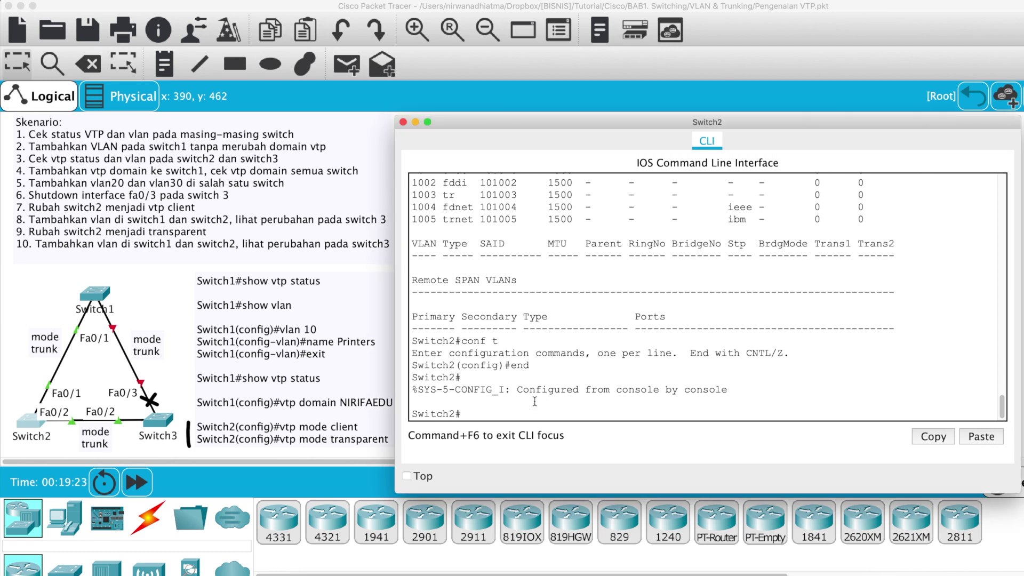
type("conf t")
key("Return")
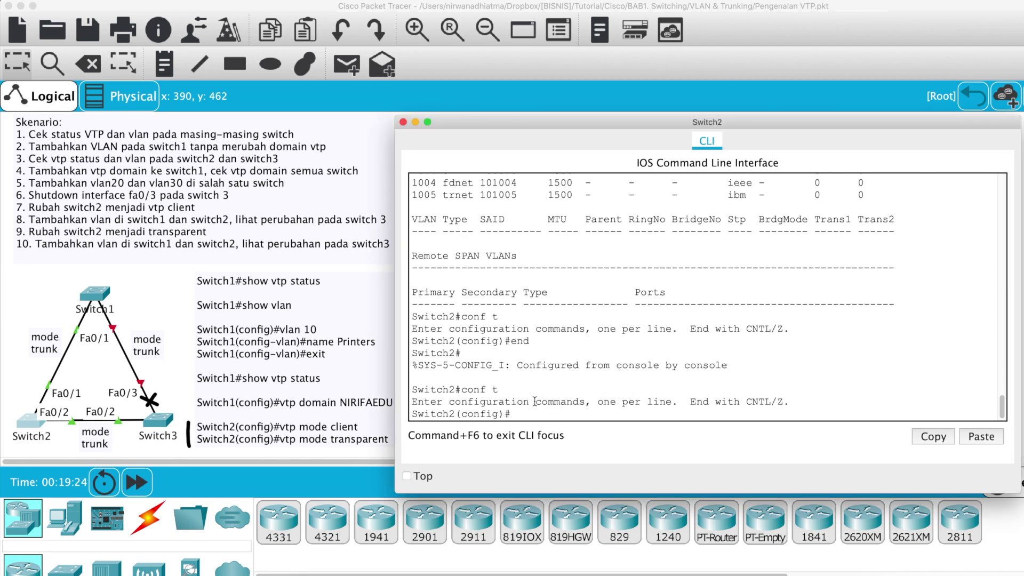
type("vtp mode client")
key("Return")
type("ne")
key("Return")
type("ed")
key("BackSpace")
type("nd")
key("Return")
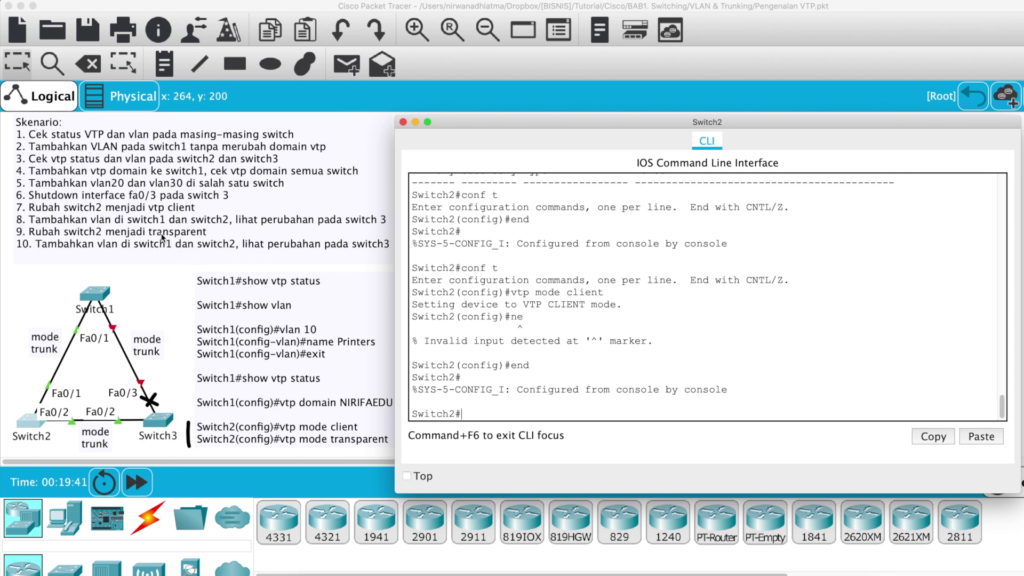
left_click(32, 434)
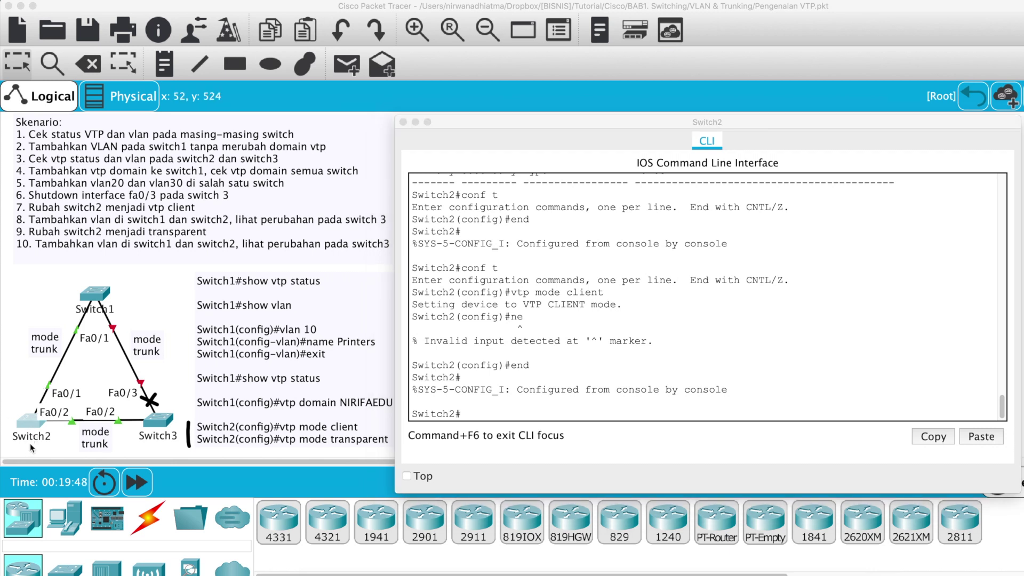
left_click_drag(30, 443, 31, 451)
left_click_drag(103, 275, 97, 283)
left_click_drag(161, 442, 157, 449)
left_click_drag(63, 304, 72, 305)
left_click_drag(4, 433, 15, 436)
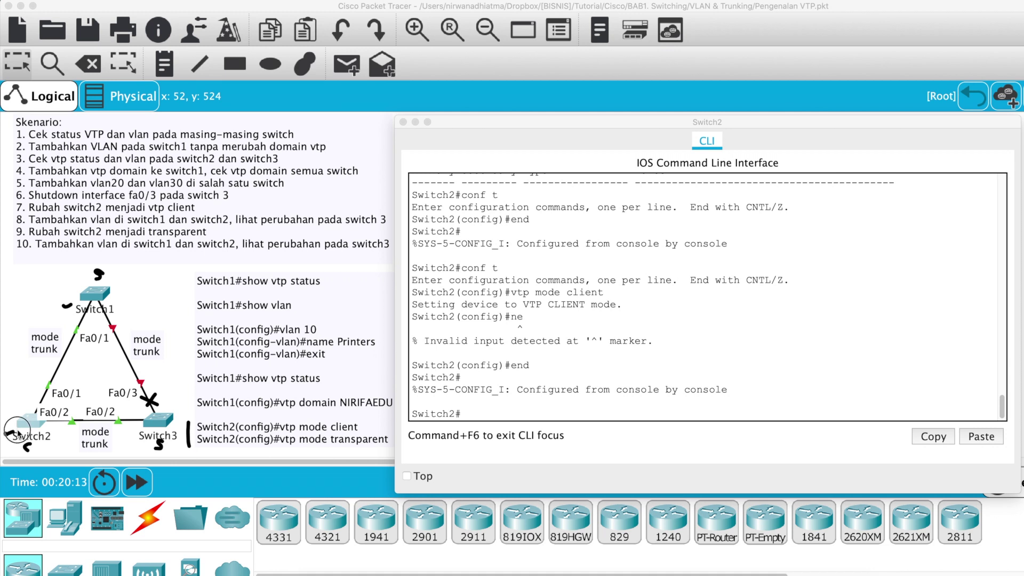
Step: On Switch1, display the rest of the paused show vlan listing and review its VLAN entries
left_click(98, 292)
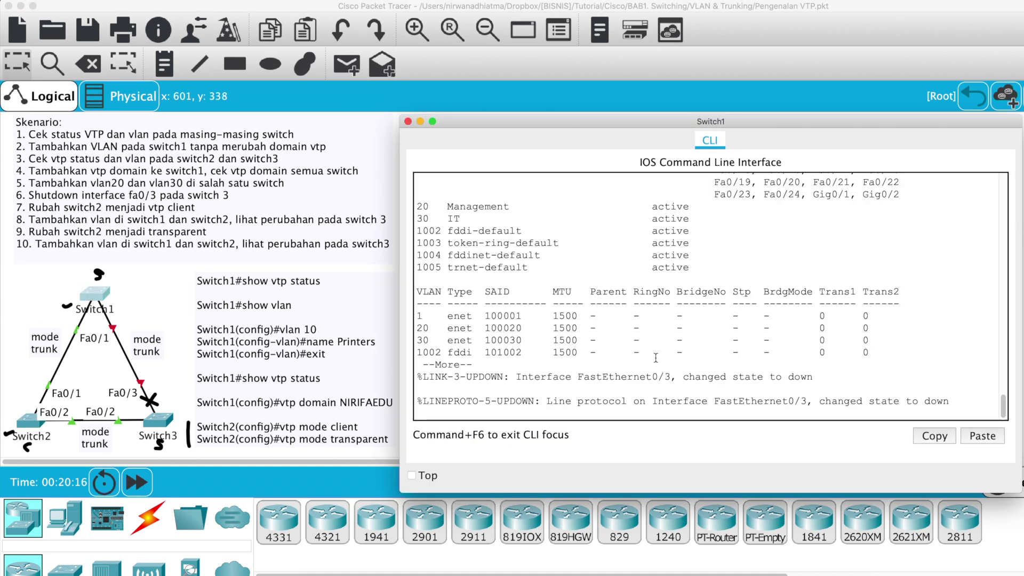
key("space")
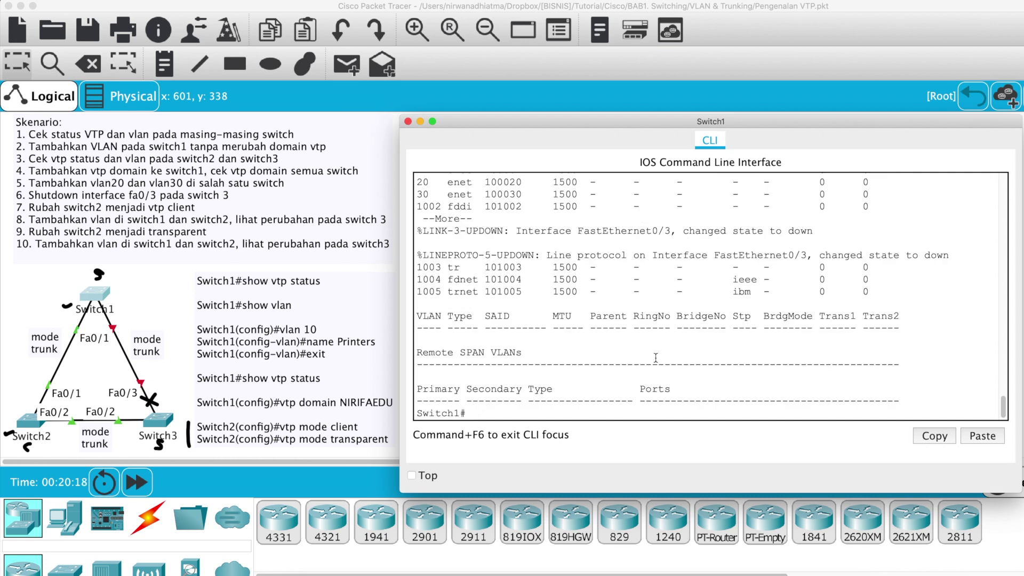
scroll(656, 358, "up", 5)
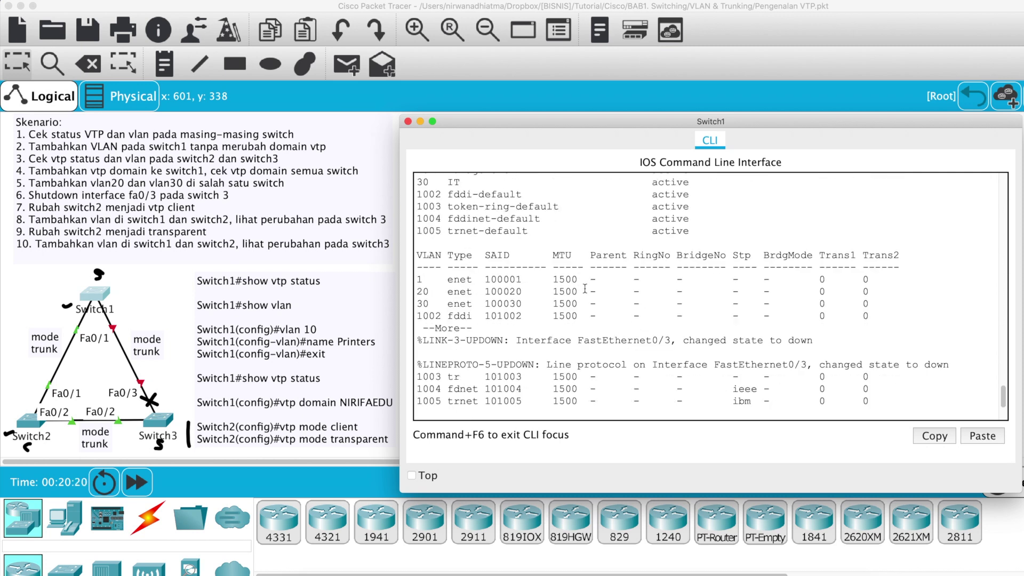
scroll(490, 258, "down", 5)
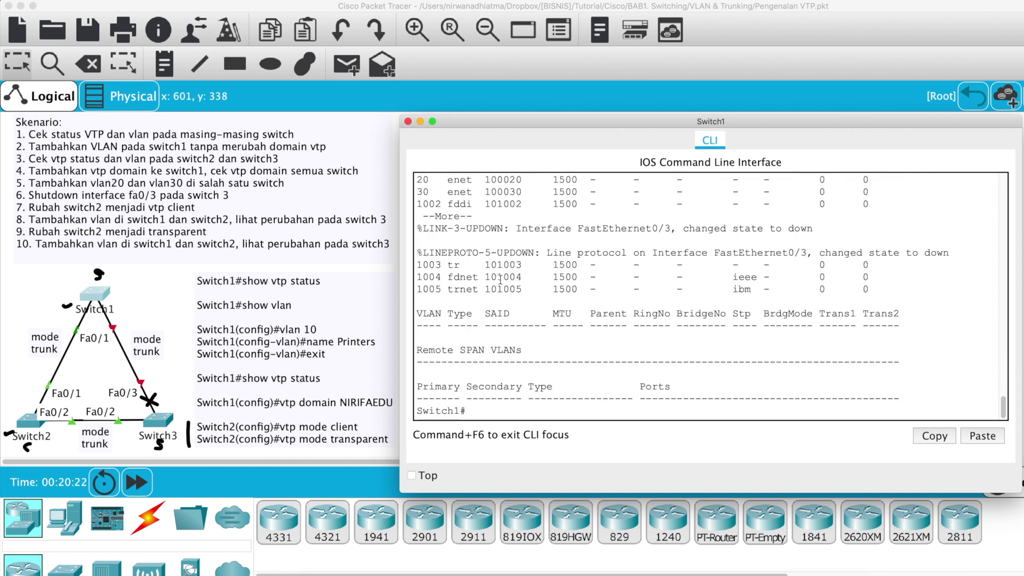
Step: On Switch1, enter configuration mode, create VLAN 40 named Marketing and end configuration mode
type("von")
key("BackSpace")
key("BackSpace")
type("conf t\\")
key("Return")
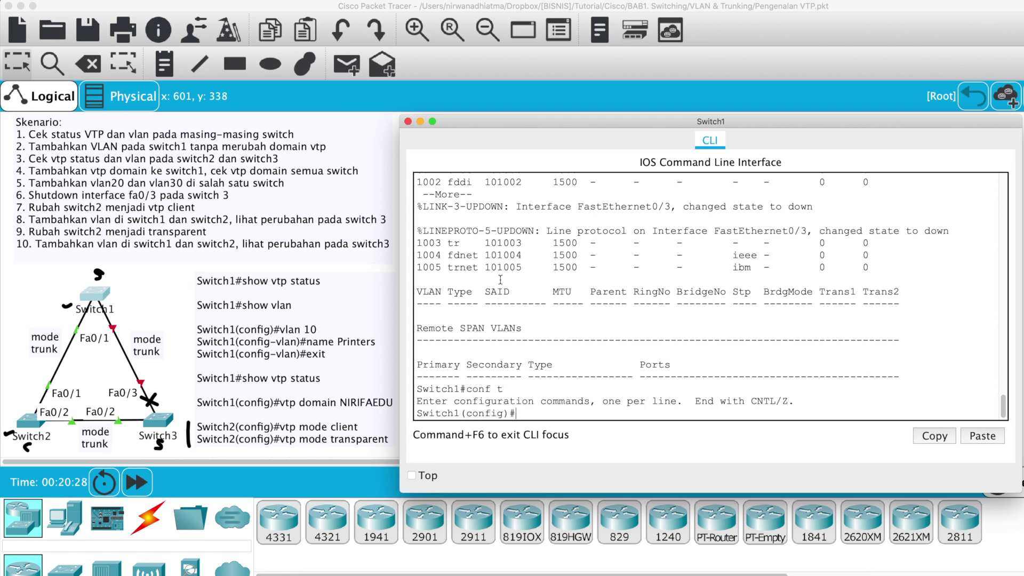
type("vlan 40")
key("Return")
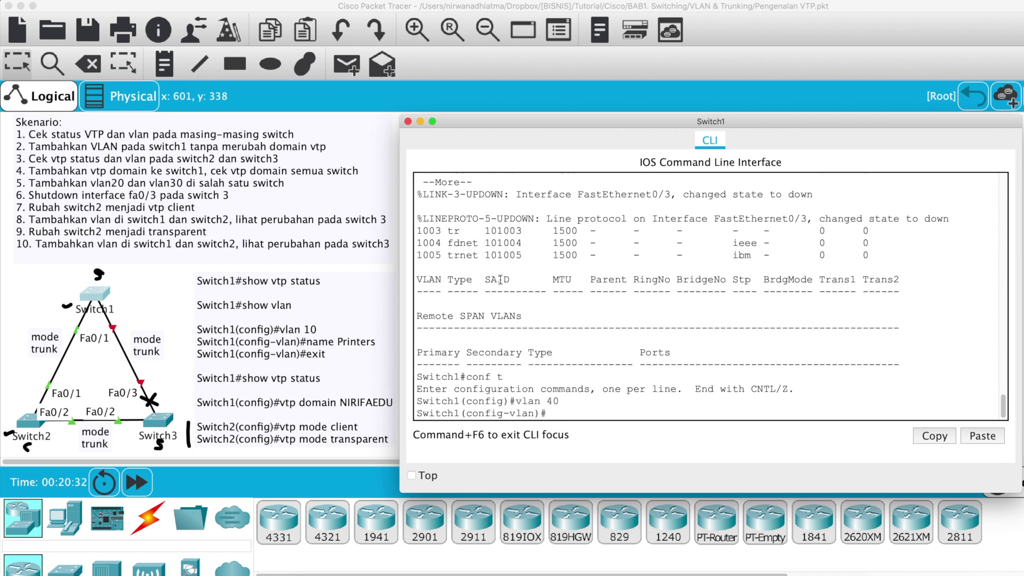
type("name Marketing")
key("Return")
type("end")
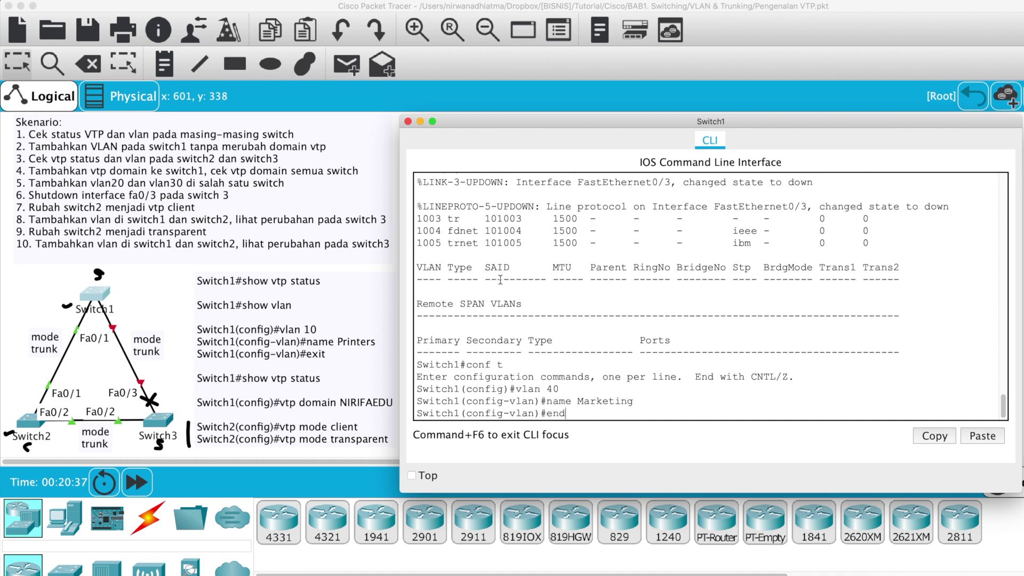
key("Return")
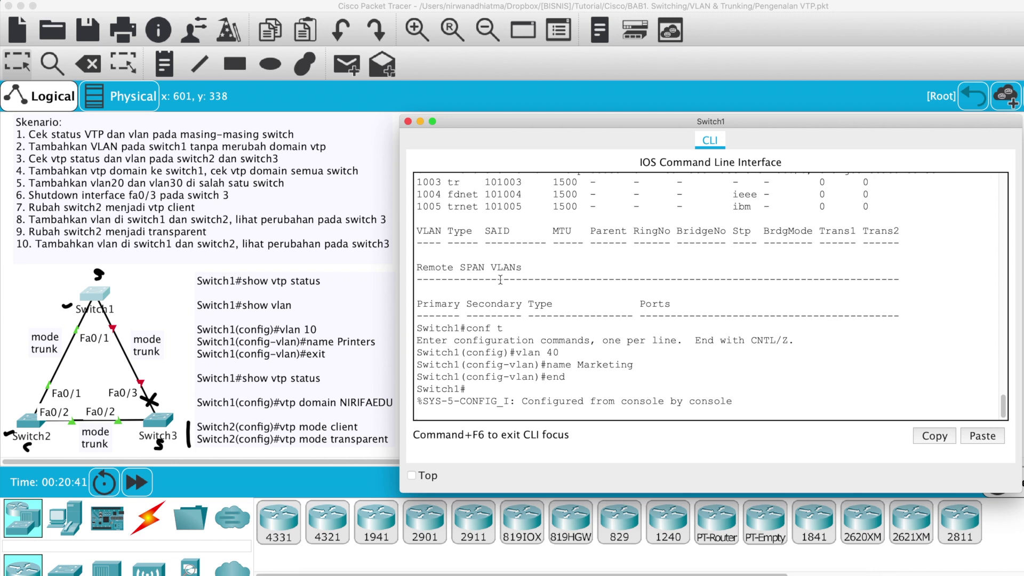
key("Return")
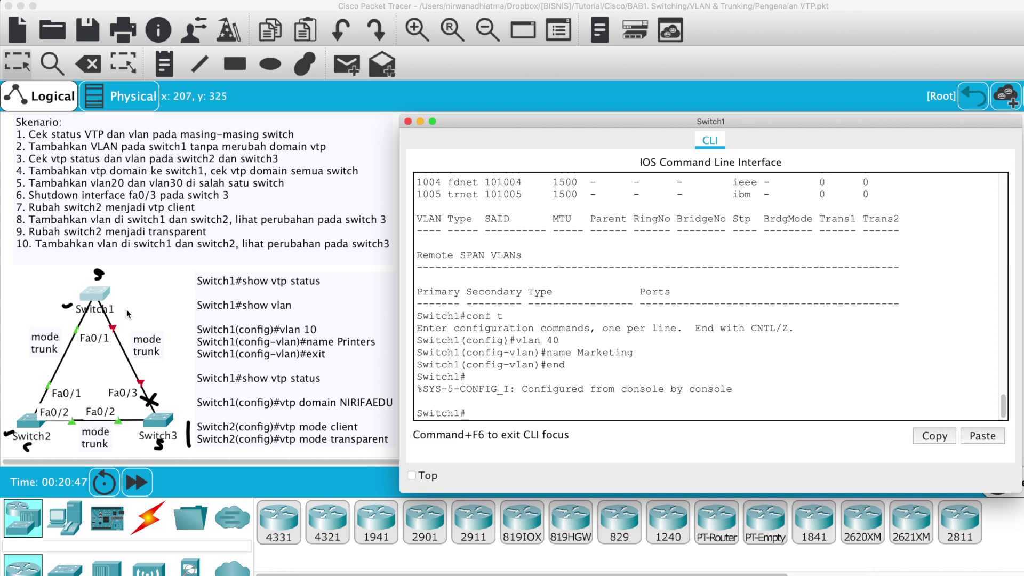
Step: Run show vtp status on Switch2 and check its configuration revision
left_click(31, 422)
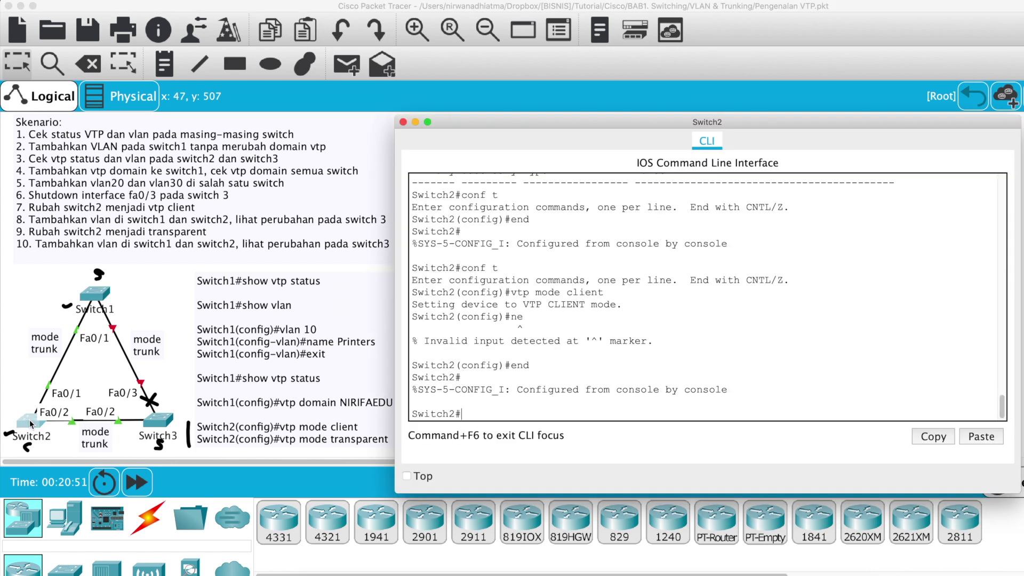
type("show vtp status")
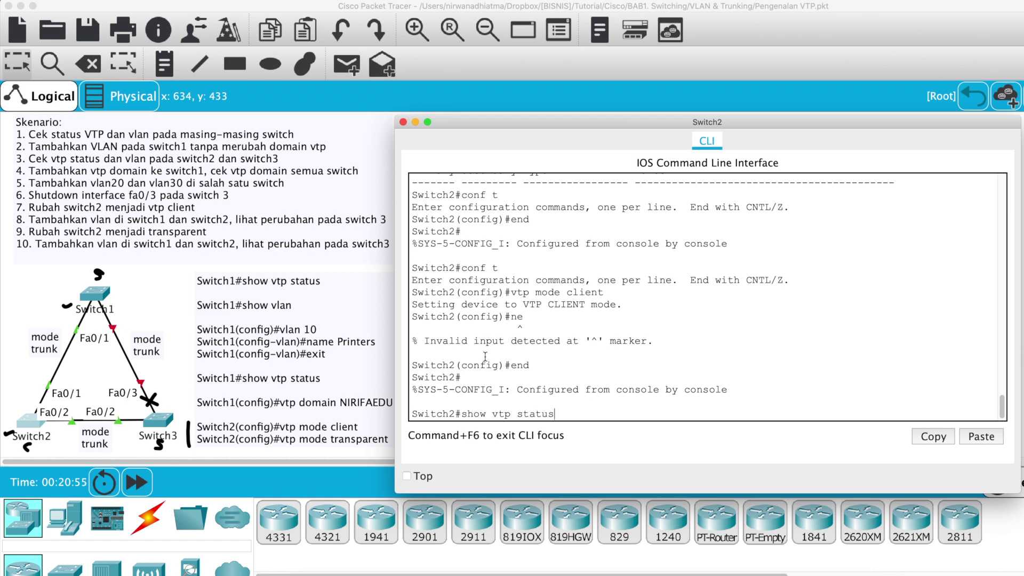
key("Return")
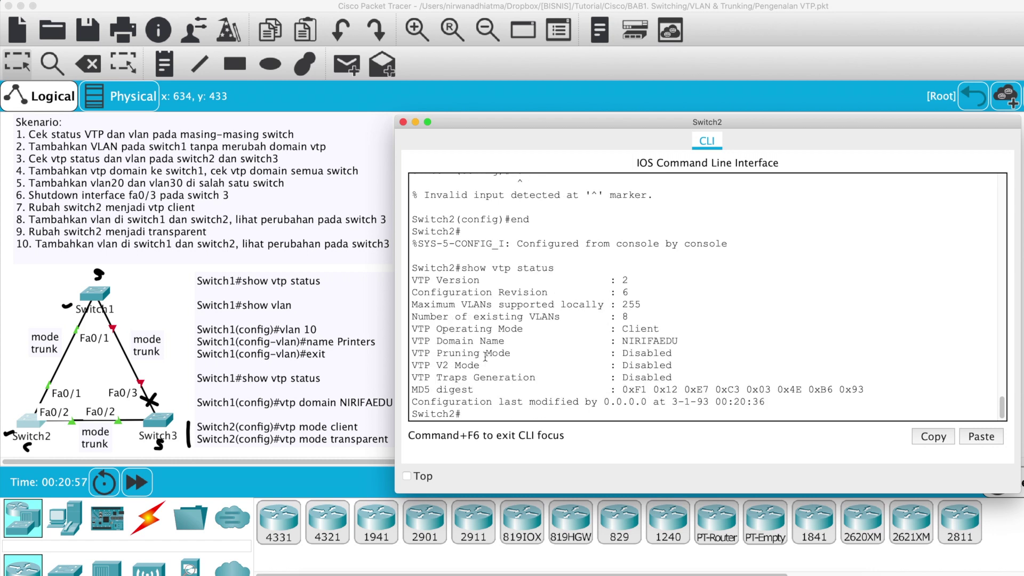
left_click_drag(643, 288, 401, 292)
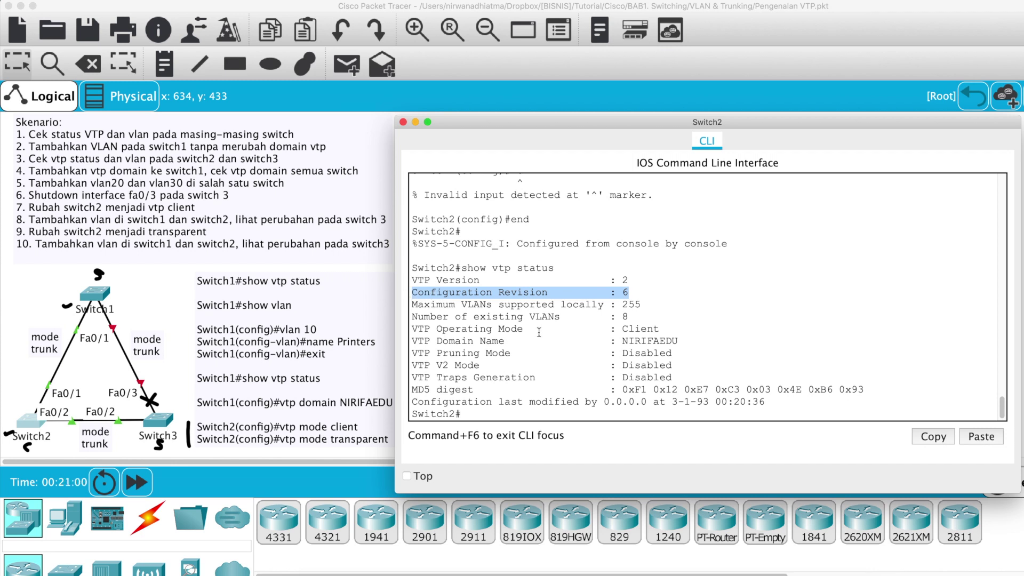
Step: Run show vlan on Switch2 and look for VLAN 40 Marketing
type("show vlan")
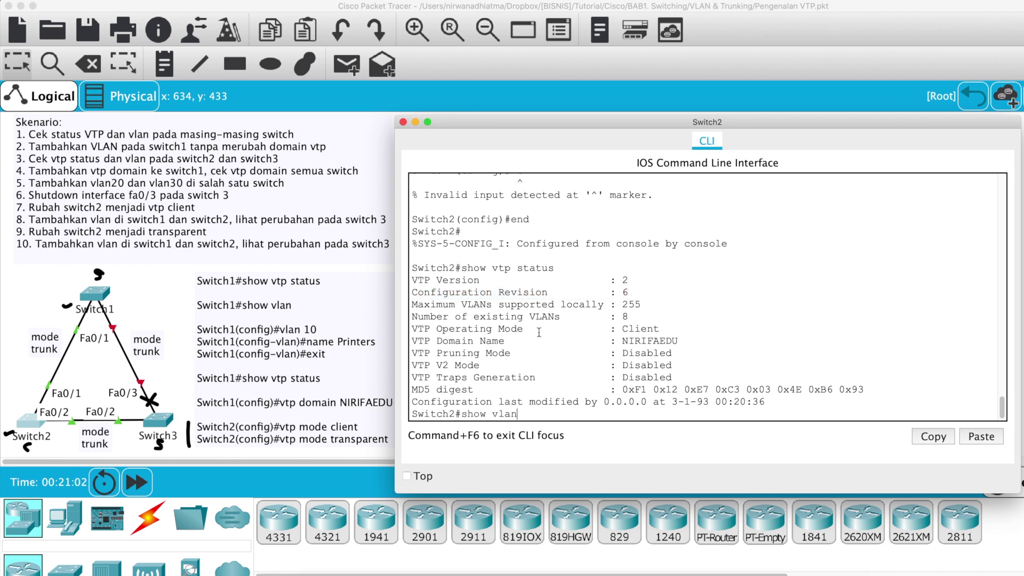
key("Return")
left_click_drag(511, 283, 392, 282)
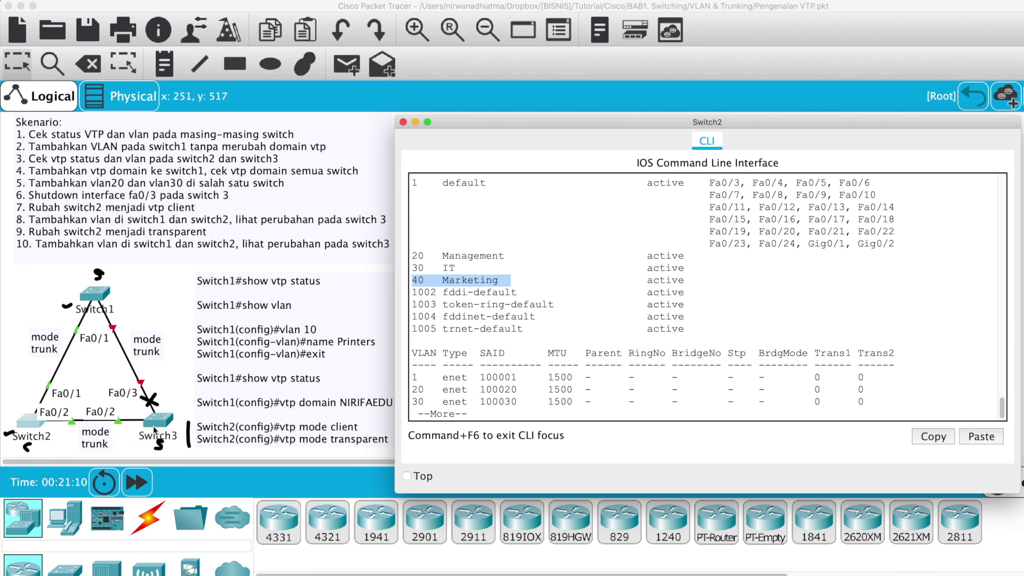
Step: Run show vtp status on Switch3 and check its configuration revision
left_click(155, 427)
type("s")
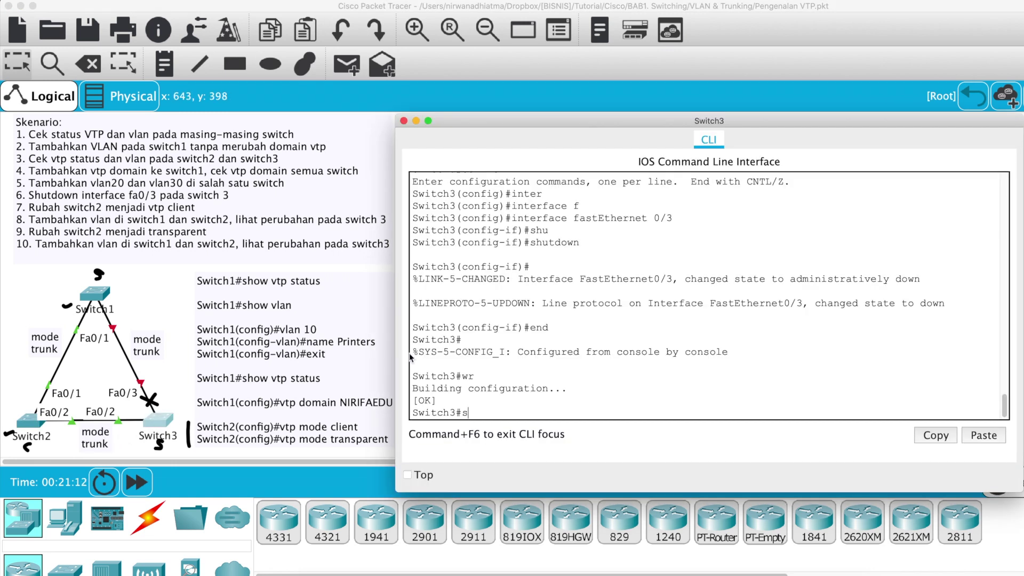
type("how vtp status")
key("Return")
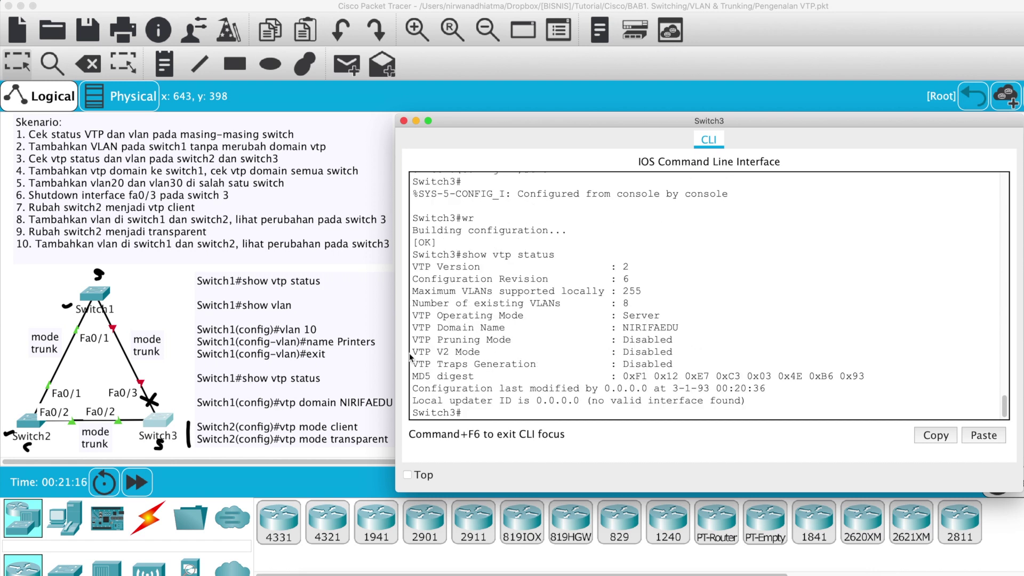
left_click_drag(629, 283, 409, 280)
Step: Run show vlan on Switch3 and look for VLAN 40 Marketing
type("show vlan")
key("Return")
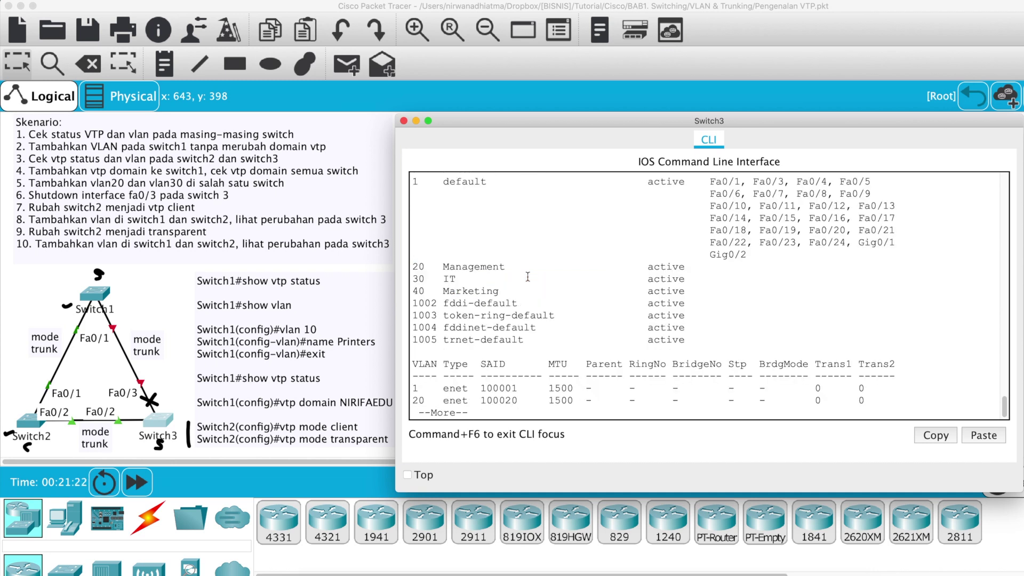
left_click_drag(524, 291, 399, 288)
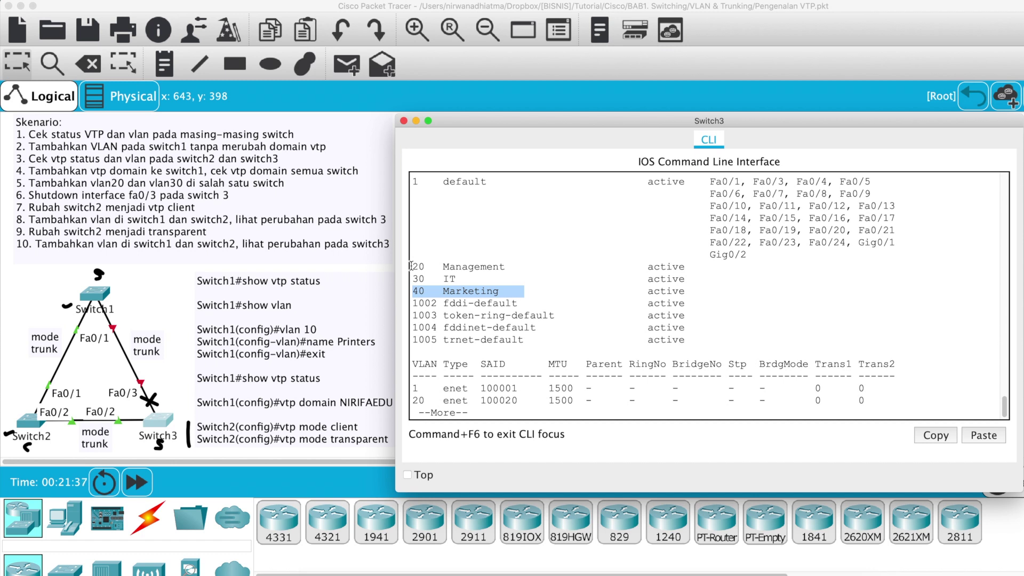
Step: On Switch2, enter configuration mode and try to create VLAN 50
left_click(30, 423)
left_click(542, 362)
type("conf t")
key("Return")
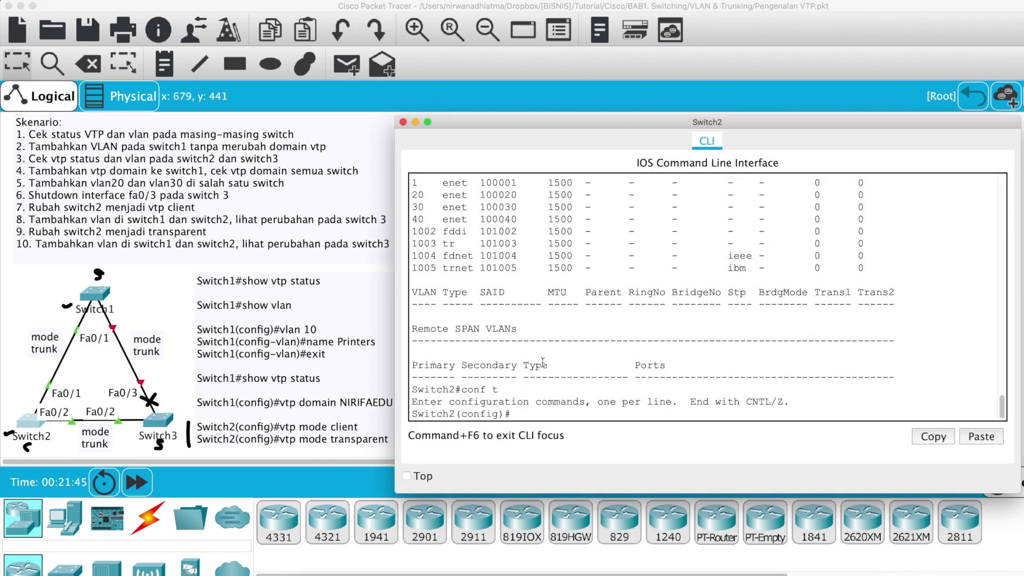
type("vlan 50")
key("Return")
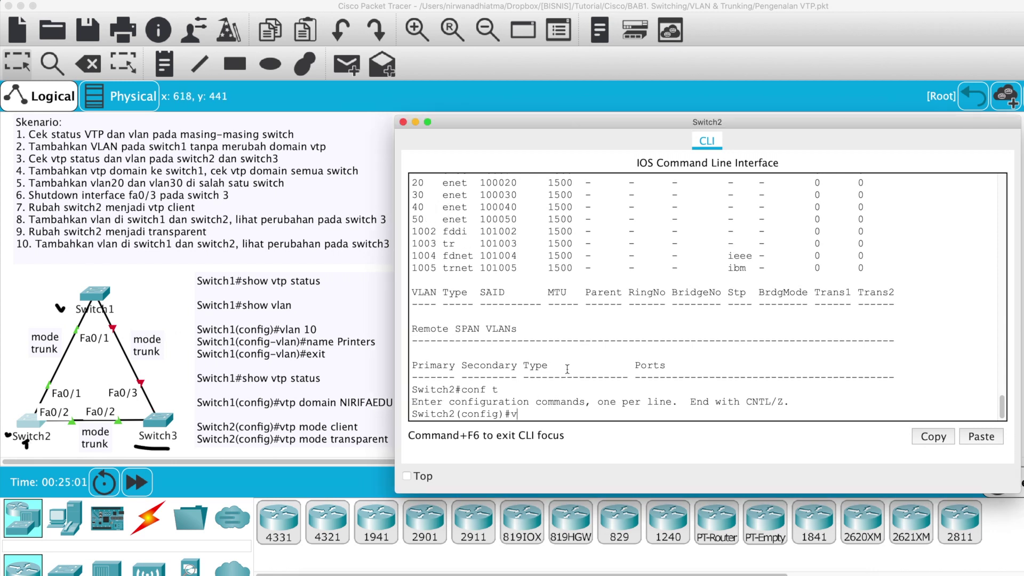
Step: Set Switch2's VTP mode to transparent and end configuration mode
type("tp mode transparent")
key("Return")
type("end")
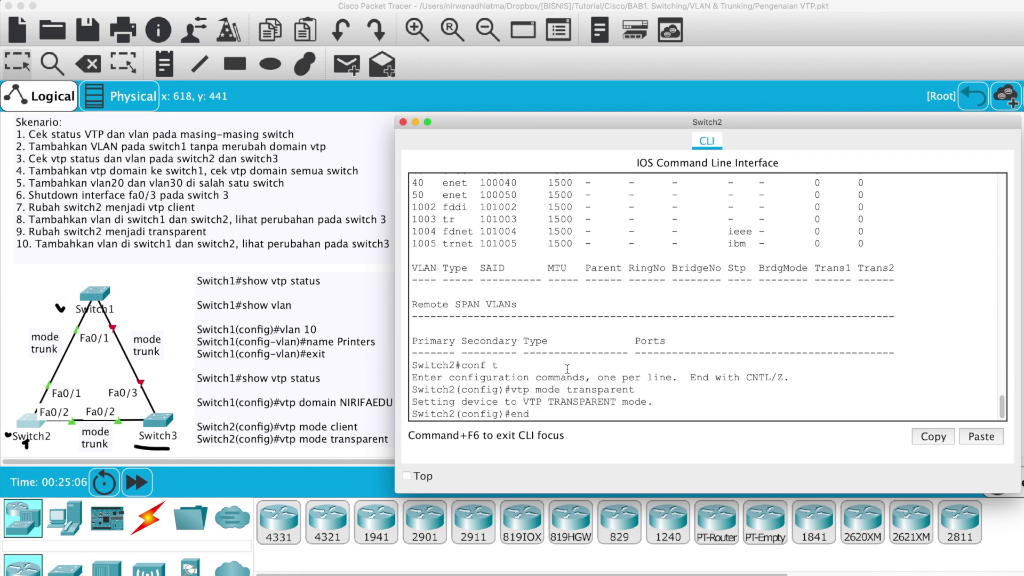
key("Return")
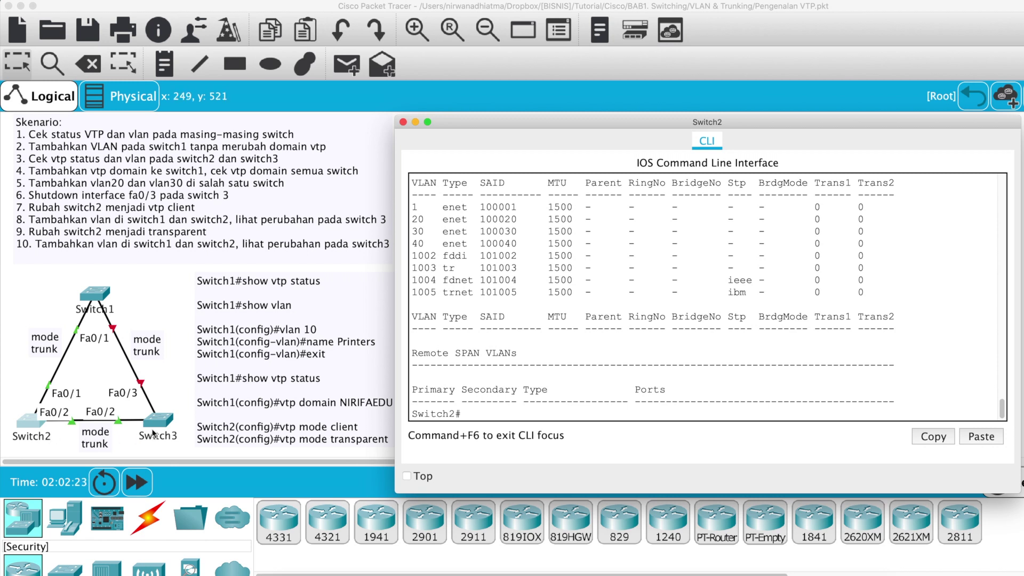
Step: Run show vlan on Switch1 to check its VLANs, and quit the paged listing
left_click(98, 301)
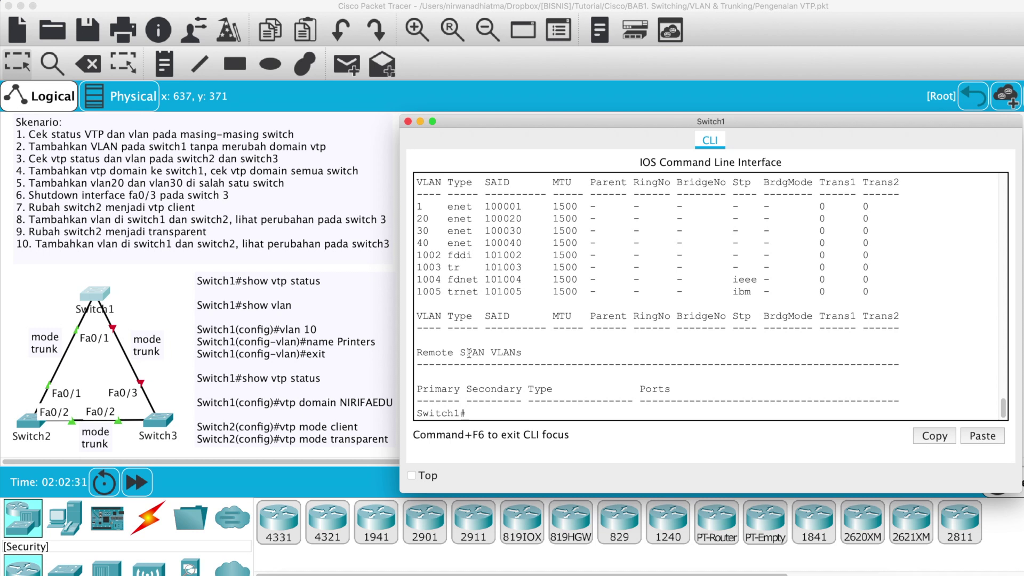
type("show vlan")
key("Return")
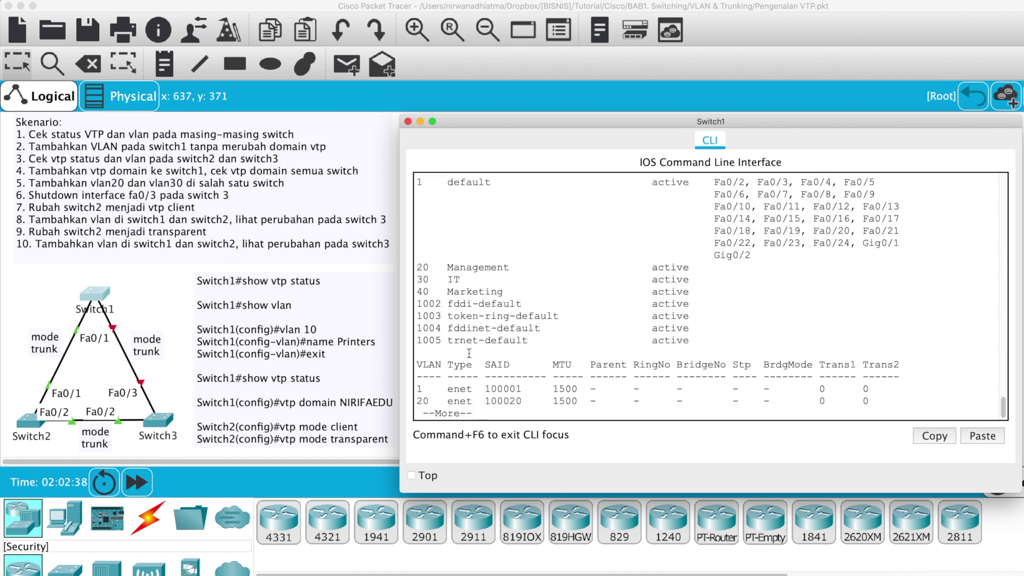
type("q")
Step: On Switch1, enter configuration mode, create VLAN 50 named Sales and end configuration mode
type("conf t")
key("Return")
type("vlan 50")
key("Return")
type("name Sales")
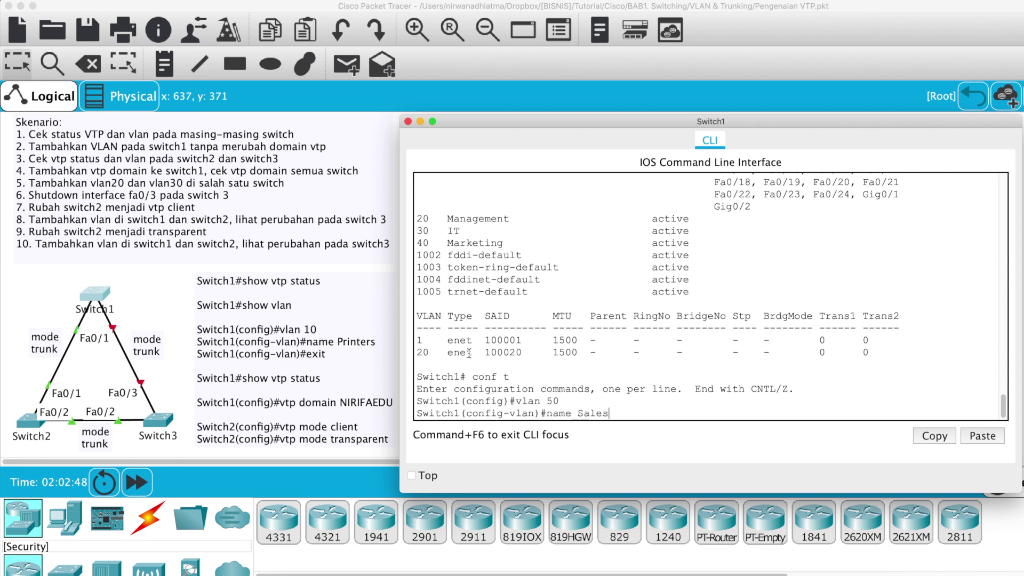
key("Return")
type("end")
key("Return")
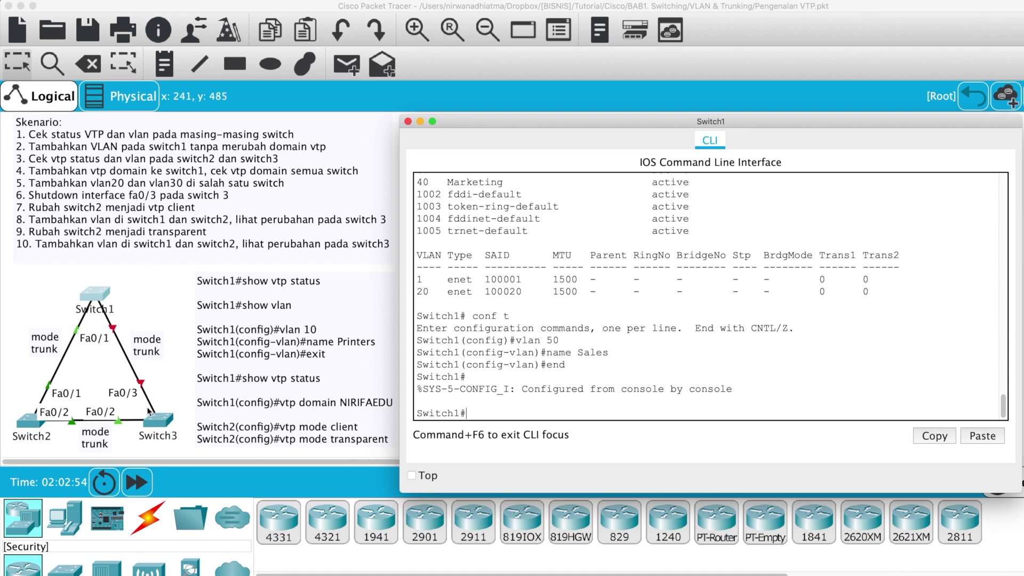
Step: Open Switch2's command line and run show vlan to check for VLAN 50
left_click(38, 419)
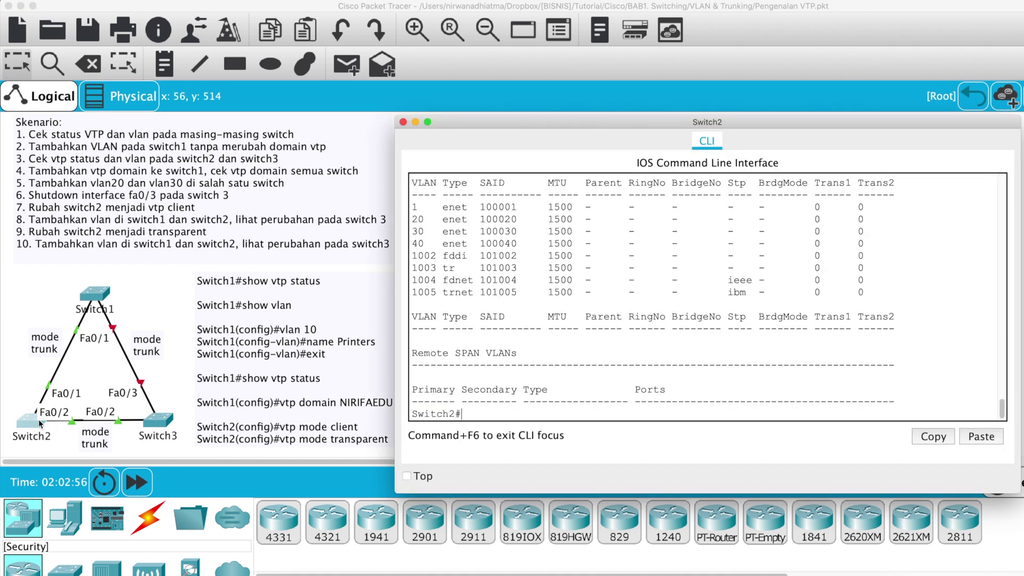
type("show vlan")
key("Return")
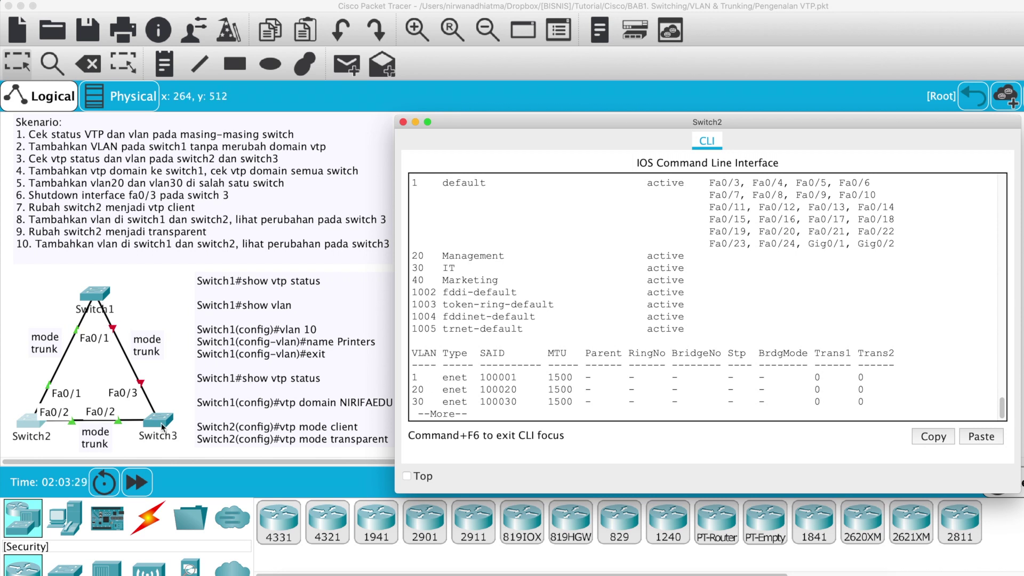
Step: Open Switch3's command line and run show vlan to check for VLAN 50
left_click(162, 424)
type("show vlan")
key("Return")
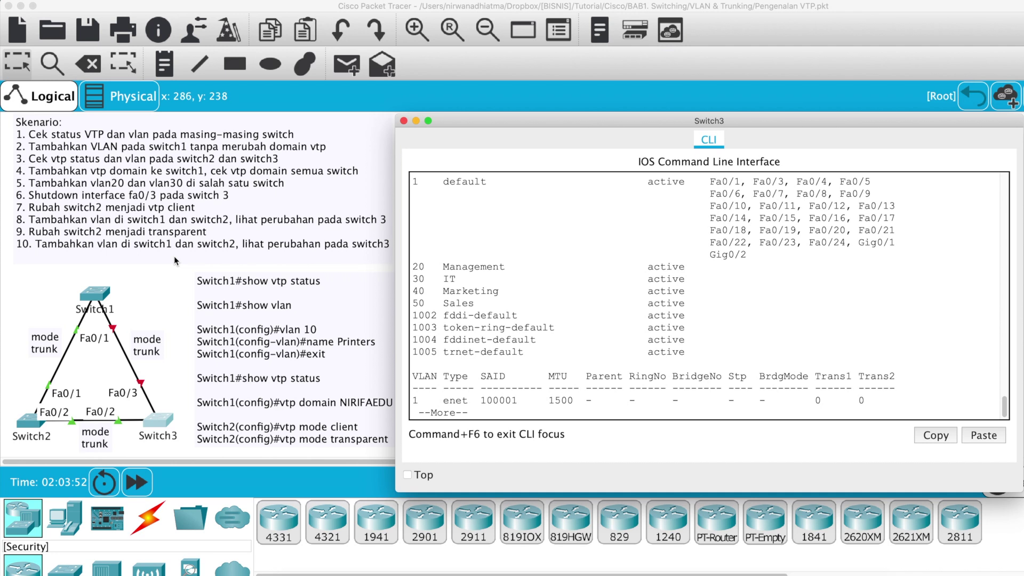
Step: Return to Switch2's command line, run show vlan again and page through to the end of the listing
left_click(29, 422)
type("show vlan")
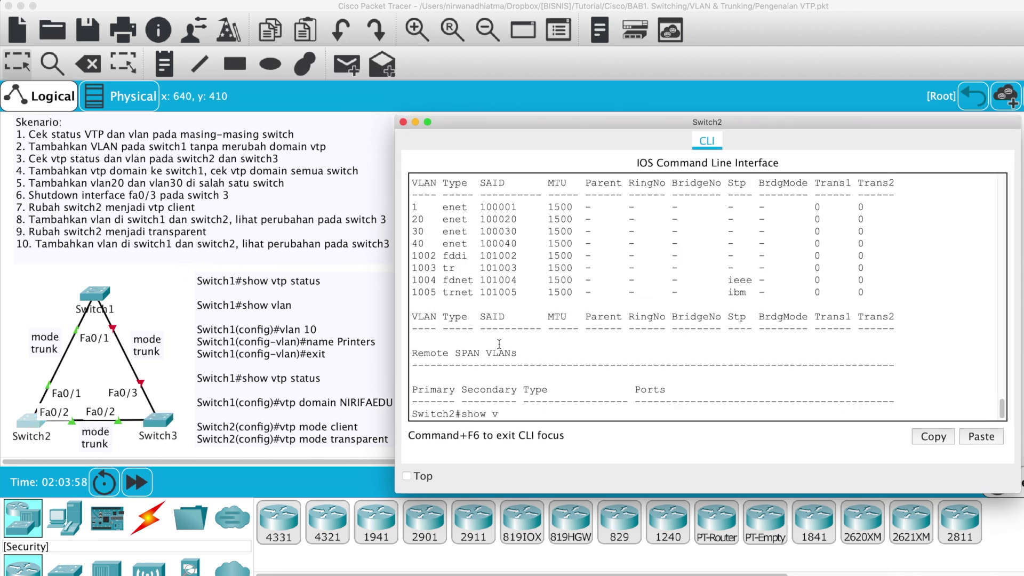
key("Return")
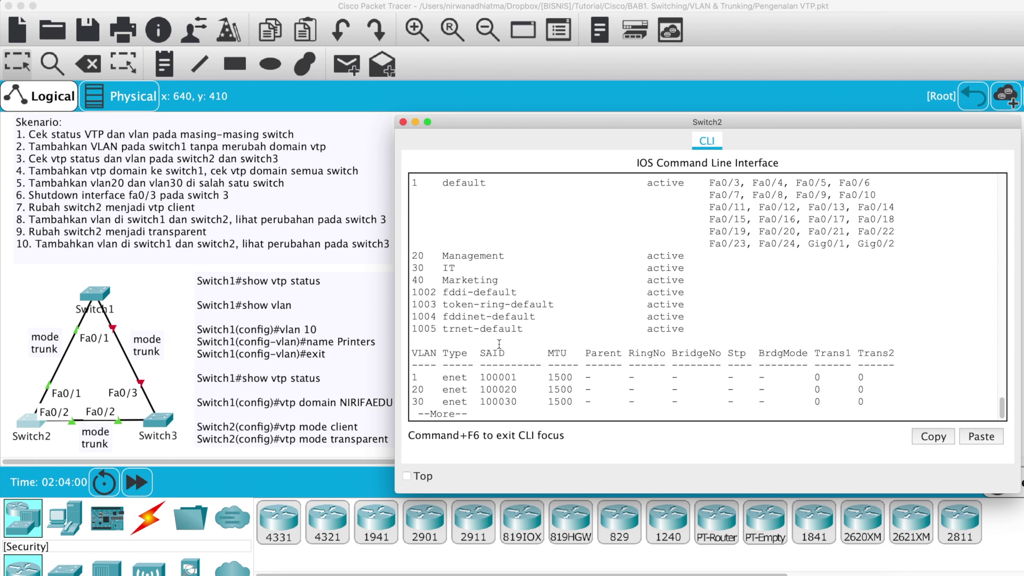
key("space")
Step: On Switch2, enter configuration mode, create VLAN 60 named Pengembangan and end configuration mode
type("conf t")
key("Return")
type("vlan 60")
key("Return")
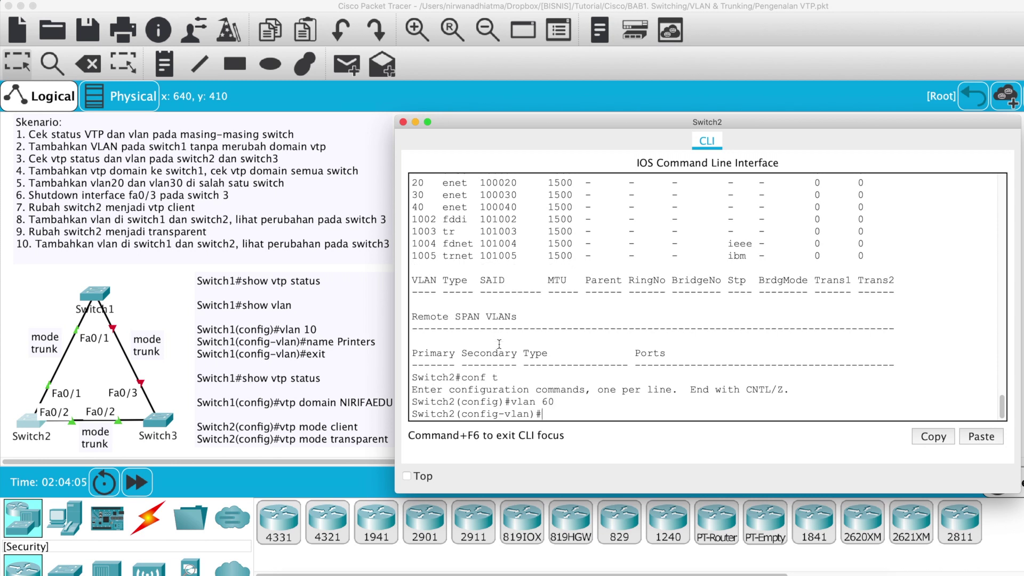
type("name Pengembangan")
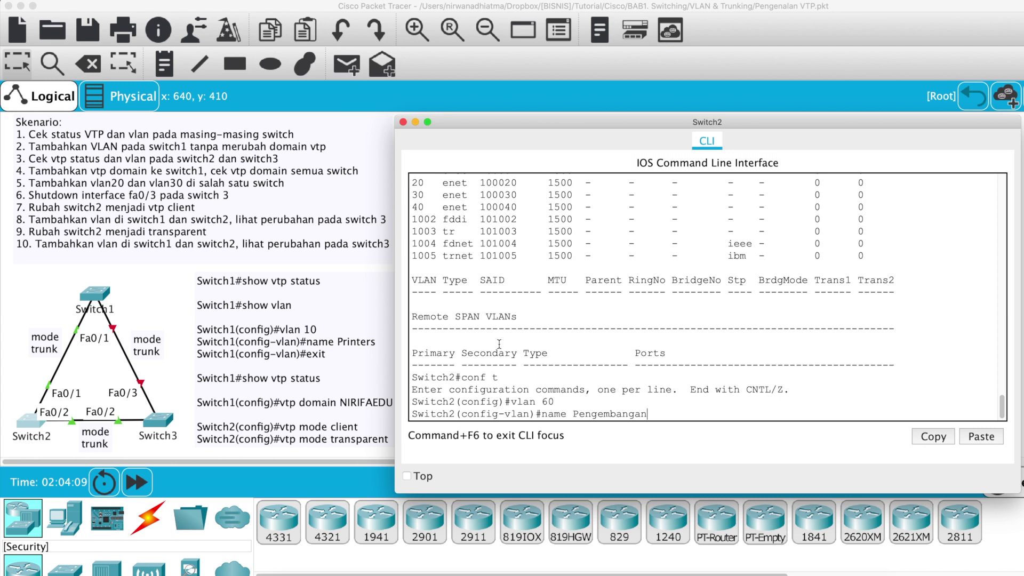
key("Return")
type("end")
key("Return")
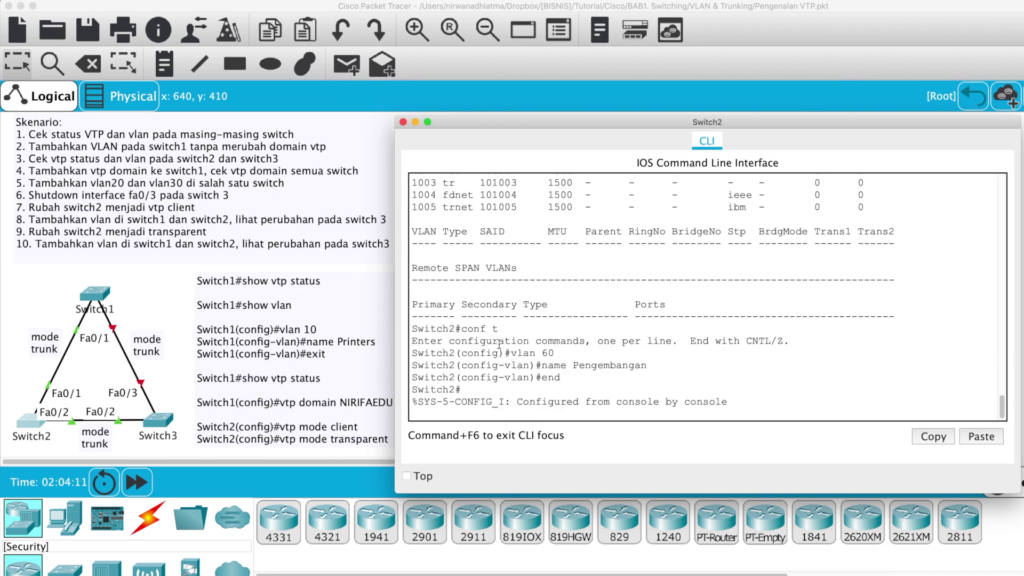
Step: Run show vlan on Switch2 and highlight the VLAN 60 Pengembangan entry in the listing
key("Return")
type("sh")
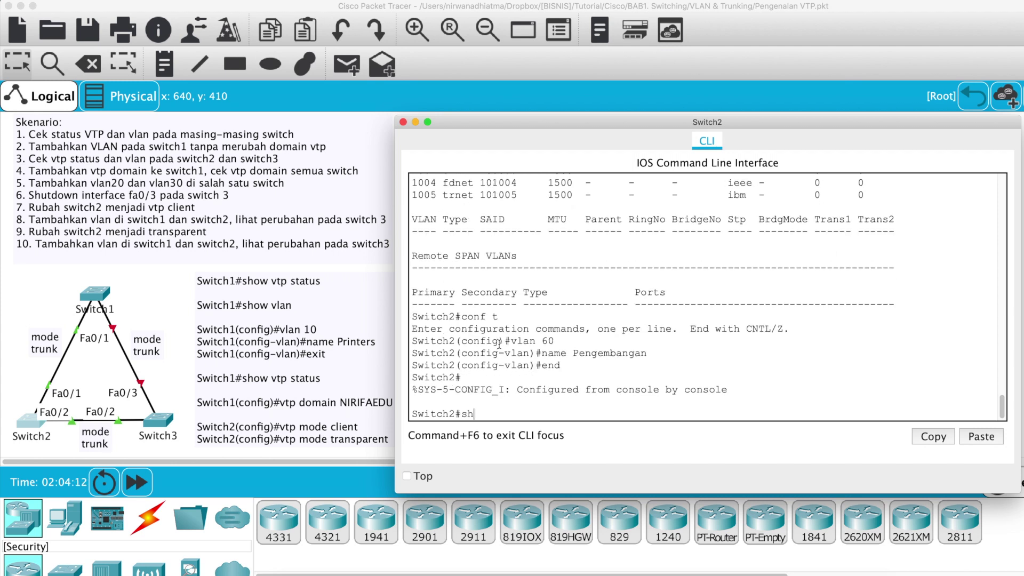
type("ow vlan")
key("Return")
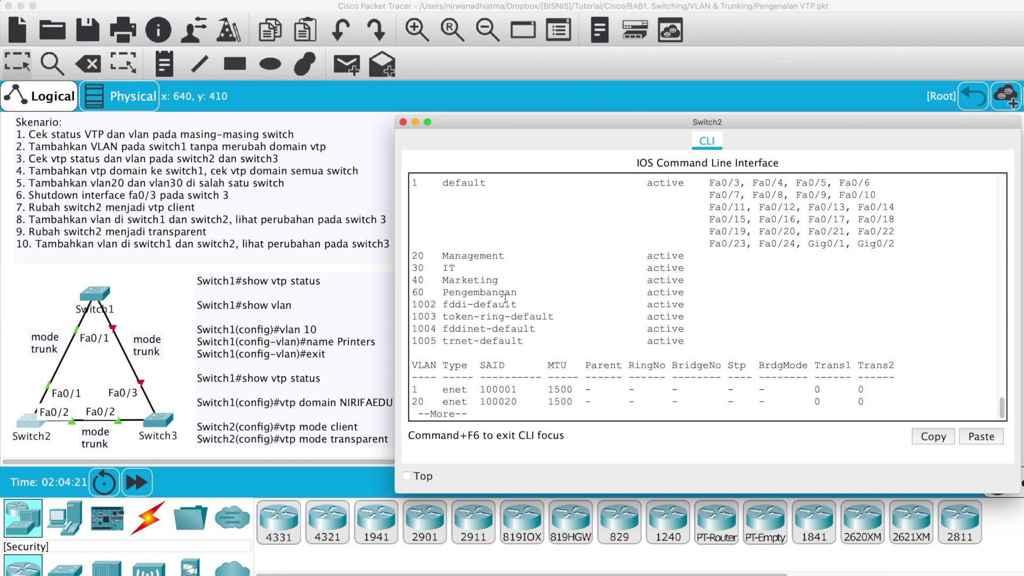
left_click_drag(529, 294, 401, 297)
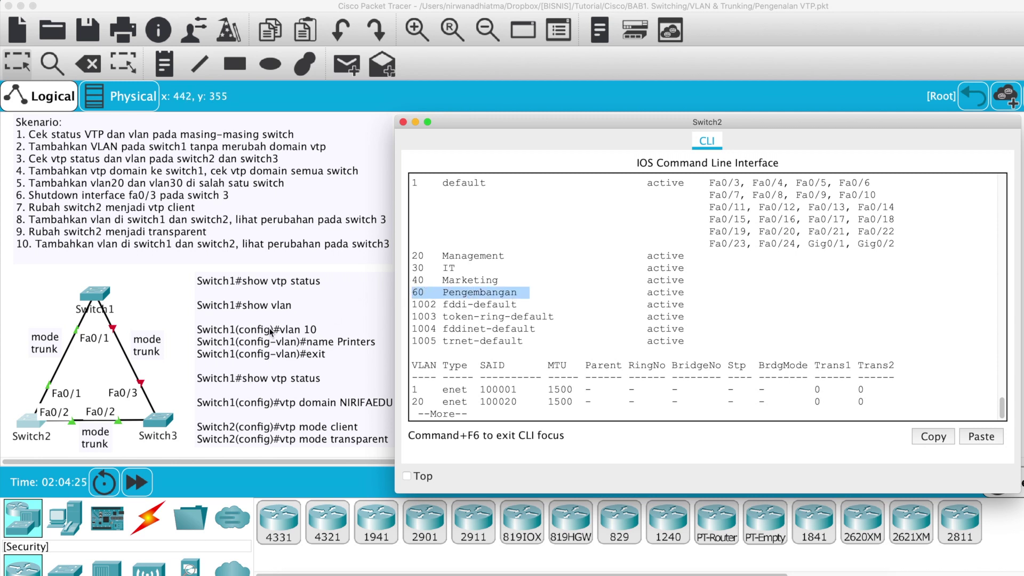
Step: Open Switch3's command line and run show vlan to check for VLAN 60
left_click(163, 422)
type("show vlan")
key("Return")
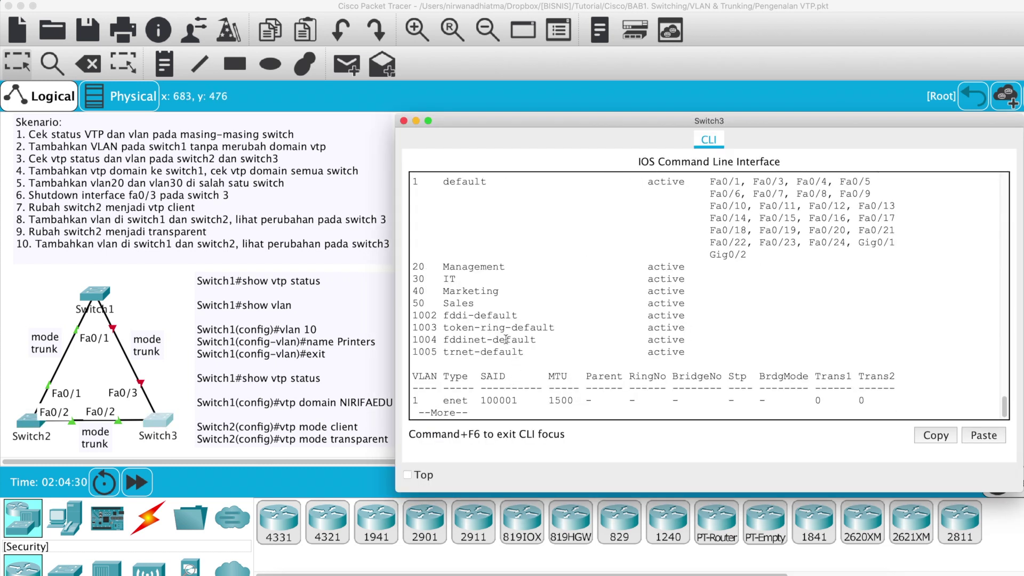